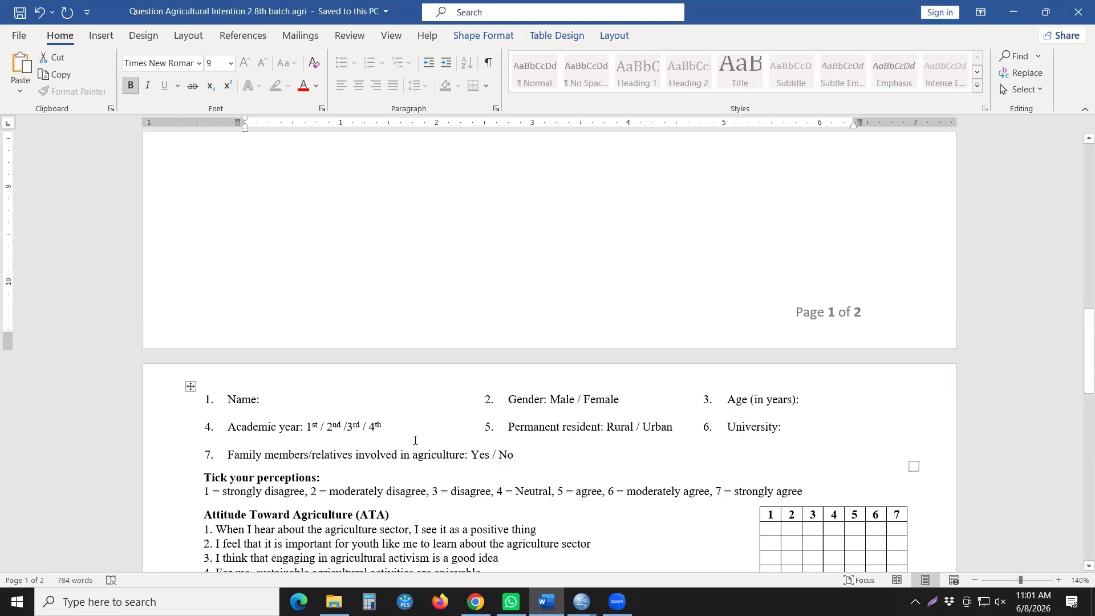
- Review the questionnaire's respondent details, the seven-point scale and the item sections from Attitude Toward Agriculture through Agricultural Career Intention
{"action": "scroll", "coordinate": [310, 399], "scroll_direction": "down", "scroll_amount": 3}
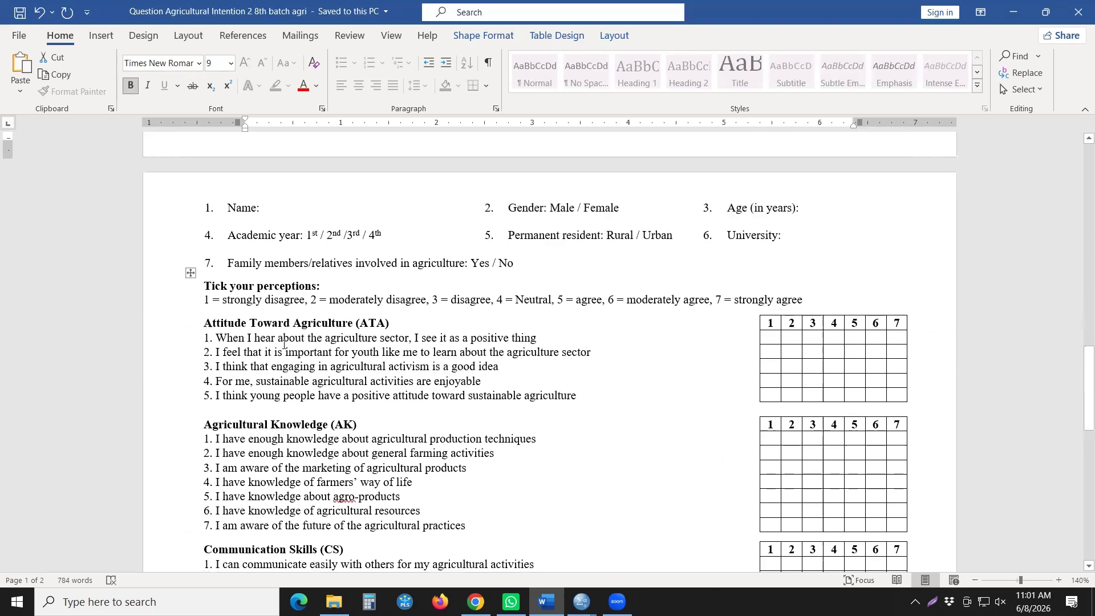
{"action": "scroll", "coordinate": [284, 344], "scroll_direction": "down", "scroll_amount": 1}
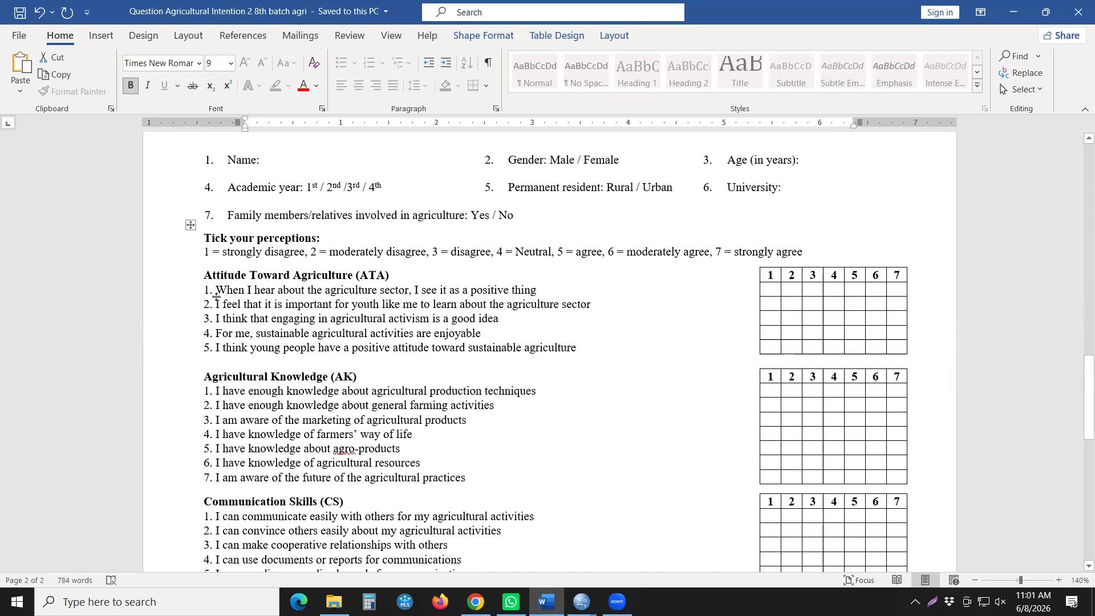
{"action": "scroll", "coordinate": [219, 302], "scroll_direction": "down", "scroll_amount": 1}
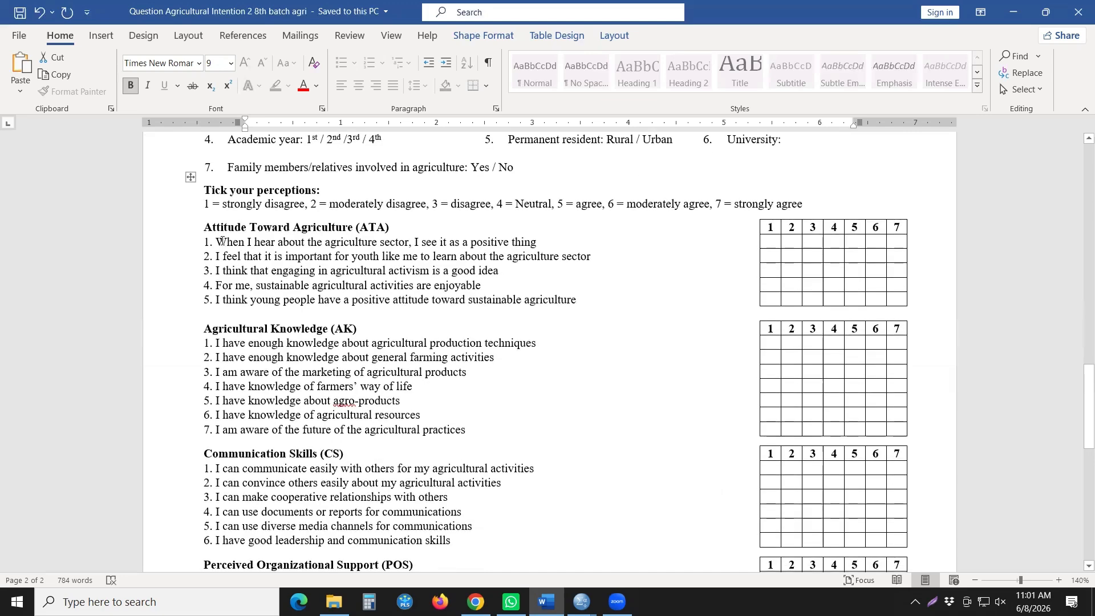
{"action": "scroll", "coordinate": [268, 296], "scroll_direction": "down", "scroll_amount": 1}
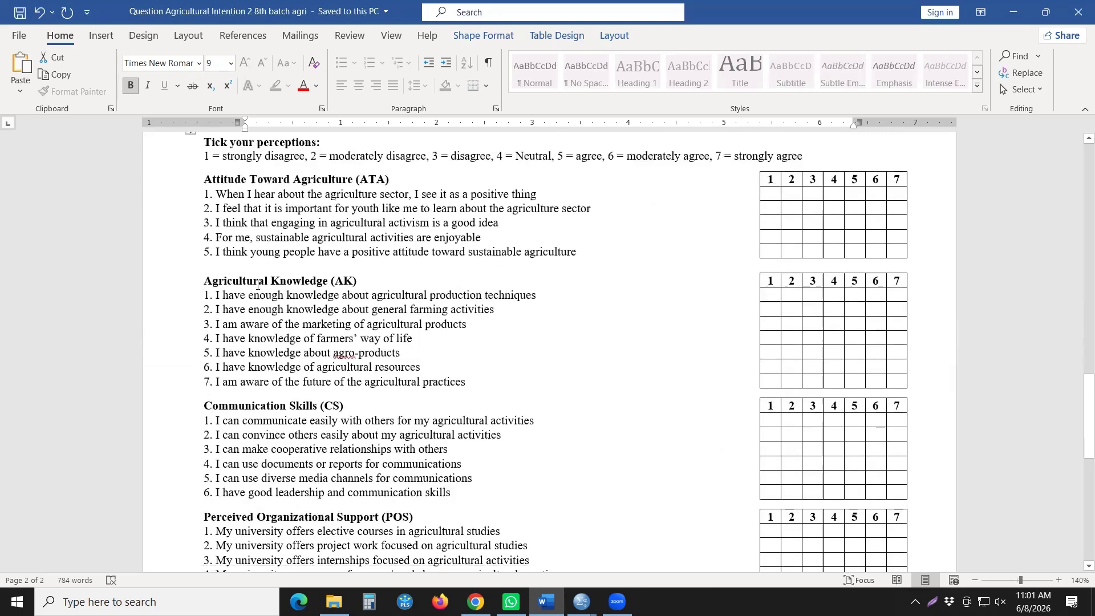
{"action": "scroll", "coordinate": [342, 310], "scroll_direction": "down", "scroll_amount": 2}
{"action": "scroll", "coordinate": [336, 312], "scroll_direction": "down", "scroll_amount": 1}
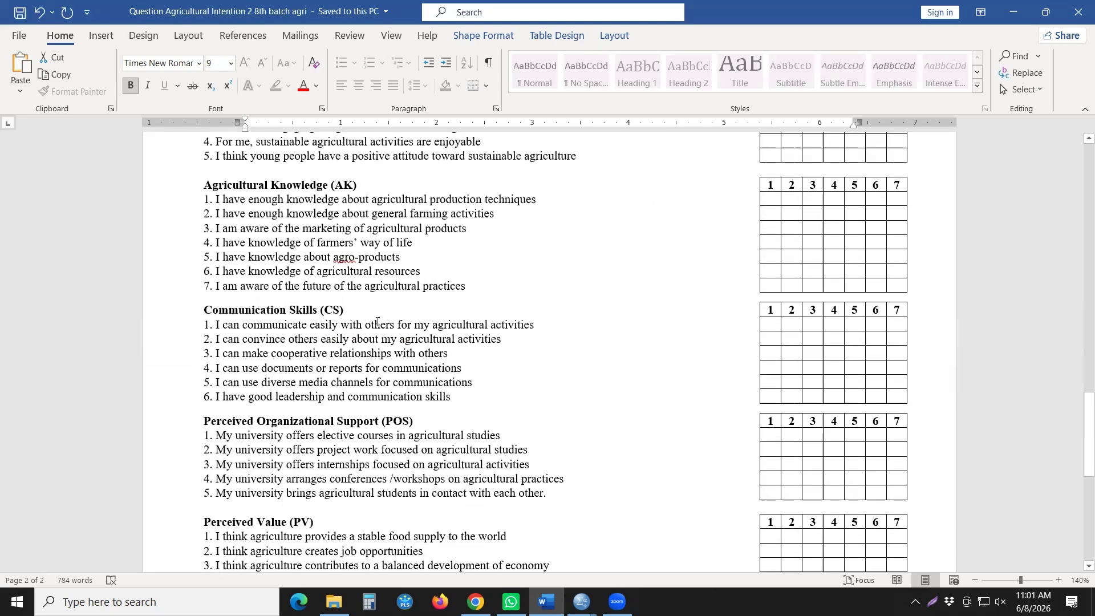
{"action": "scroll", "coordinate": [376, 323], "scroll_direction": "down", "scroll_amount": 2}
{"action": "scroll", "coordinate": [397, 359], "scroll_direction": "down", "scroll_amount": 2}
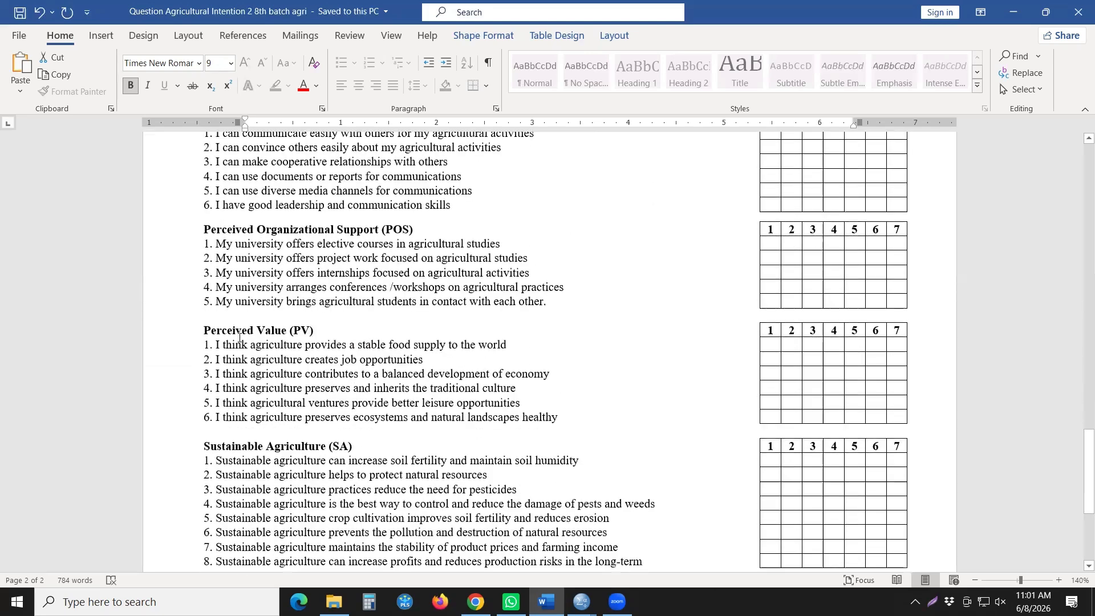
{"action": "scroll", "coordinate": [399, 349], "scroll_direction": "down", "scroll_amount": 3}
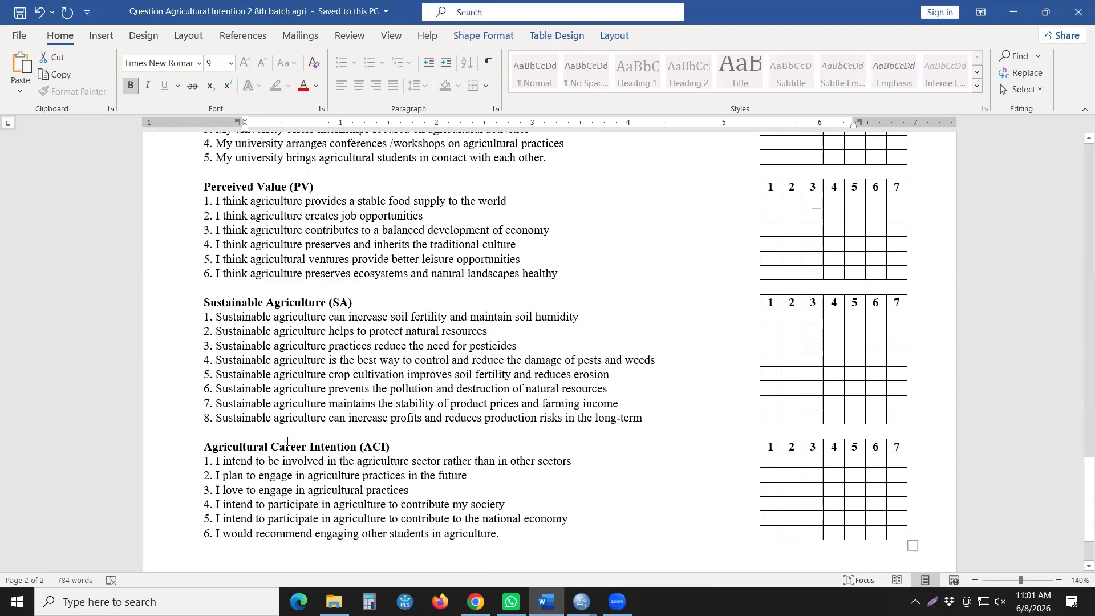
{"action": "scroll", "coordinate": [472, 400], "scroll_direction": "up", "scroll_amount": 5}
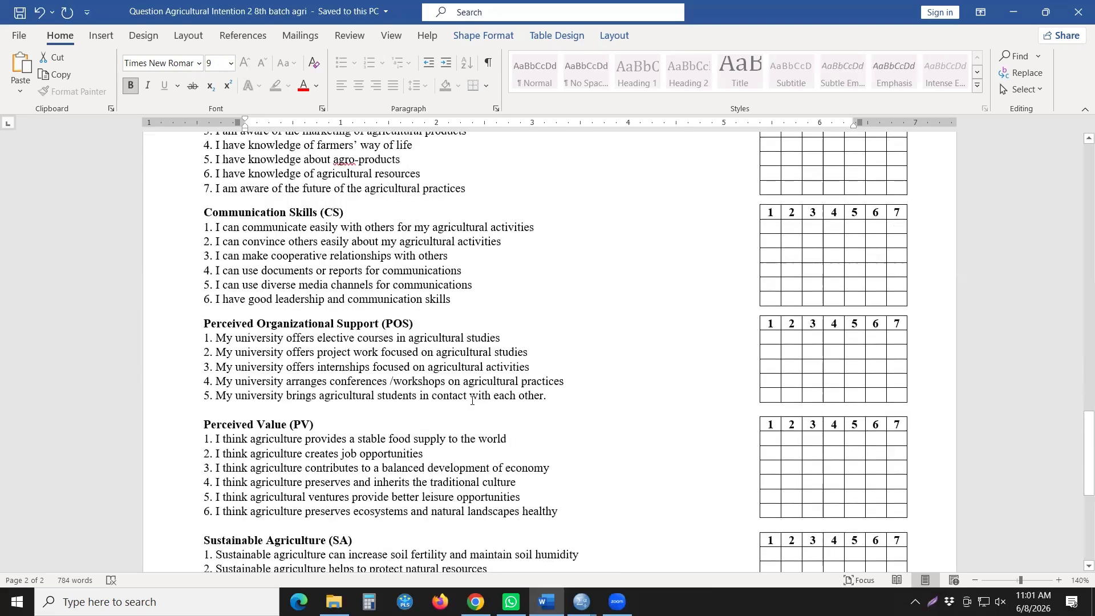
{"action": "scroll", "coordinate": [472, 400], "scroll_direction": "up", "scroll_amount": 5}
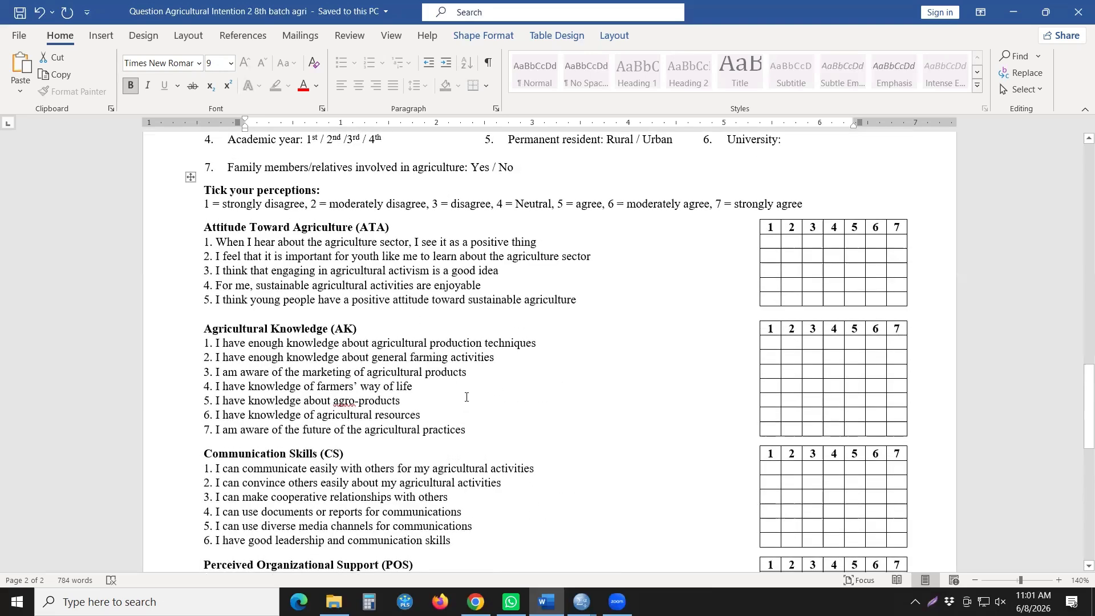
- Switch to the SPSS and SmartPLS practice.sav dataset in SPSS and select the empty variable name cell below Agriculture_involvement
{"action": "mouse_move", "coordinate": [582, 602]}
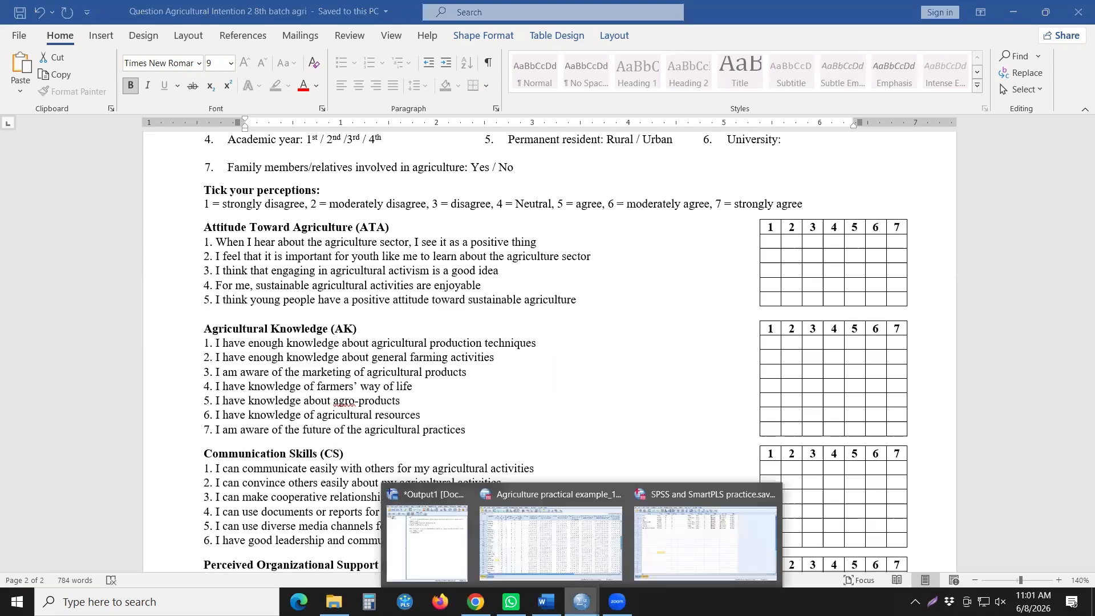
{"action": "left_click", "coordinate": [671, 556]}
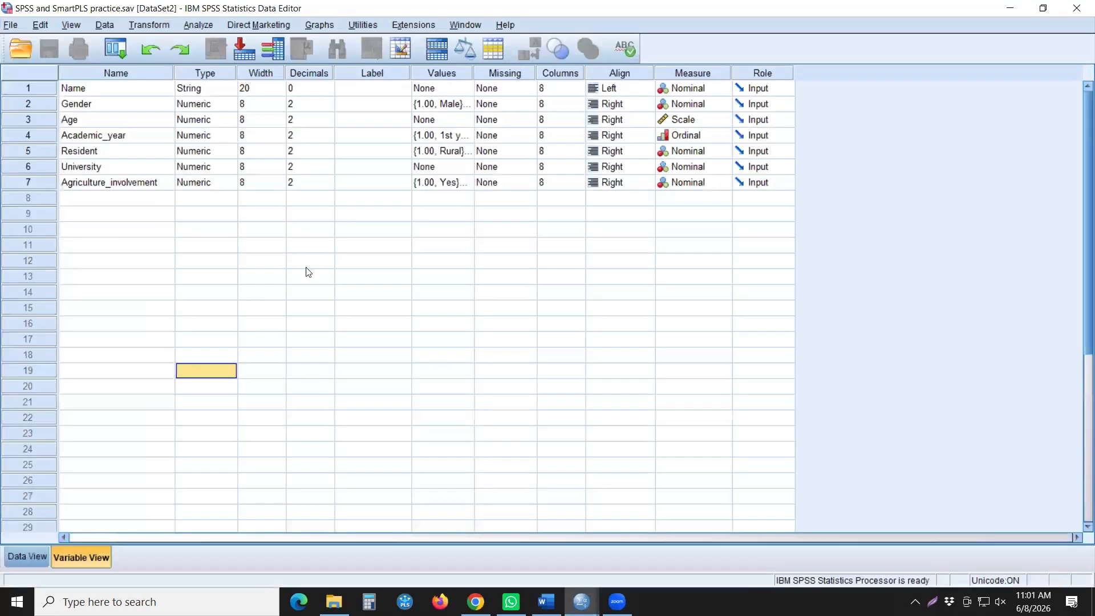
{"action": "left_click_drag", "start_coordinate": [84, 90], "coordinate": [104, 181]}
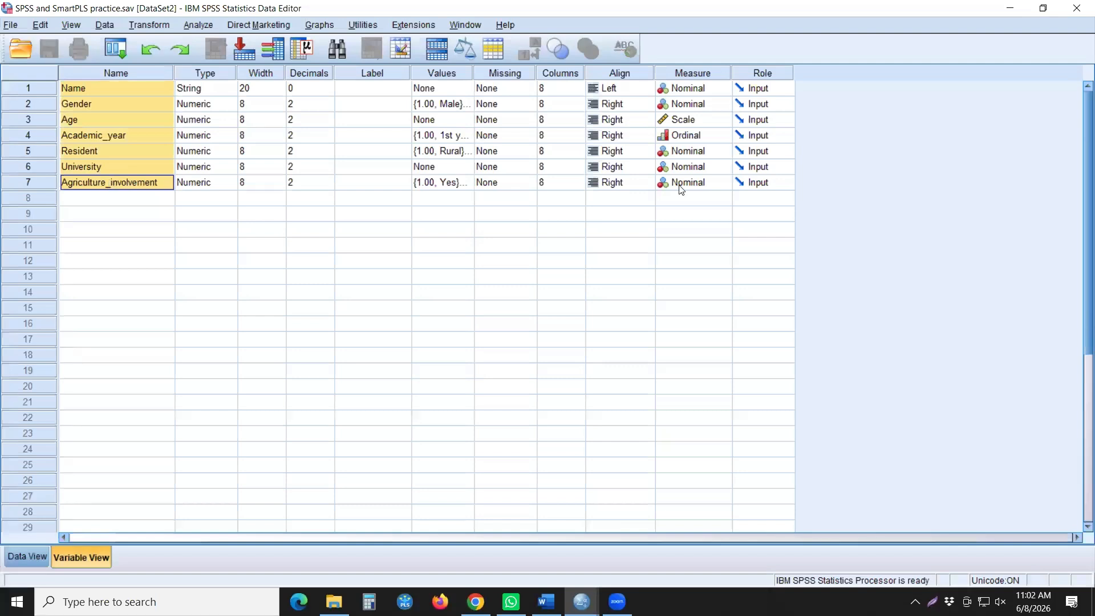
{"action": "left_click", "coordinate": [210, 215]}
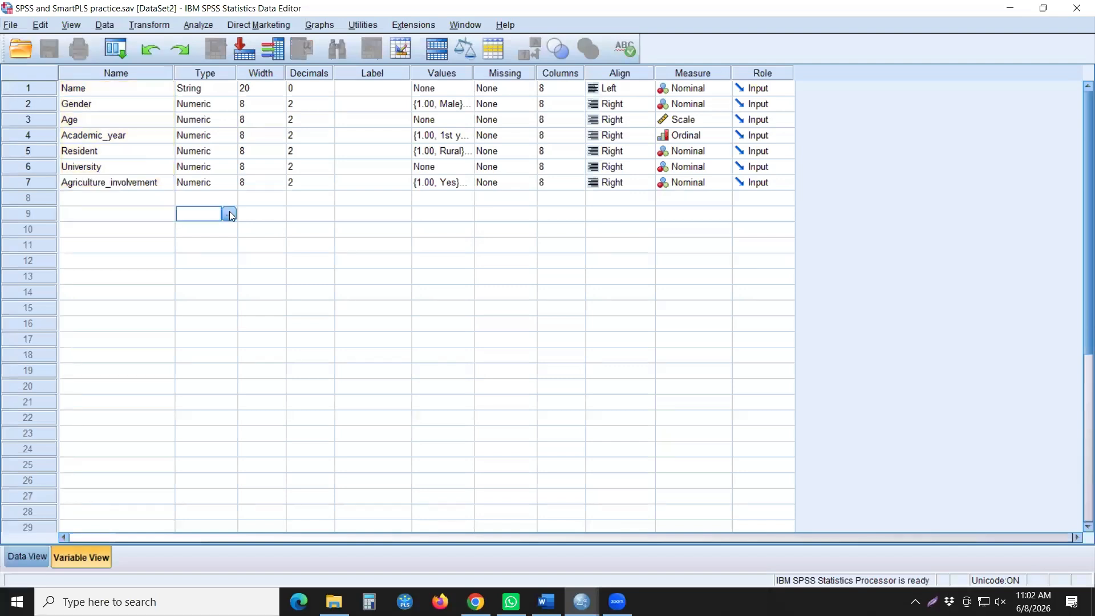
{"action": "left_click", "coordinate": [139, 200]}
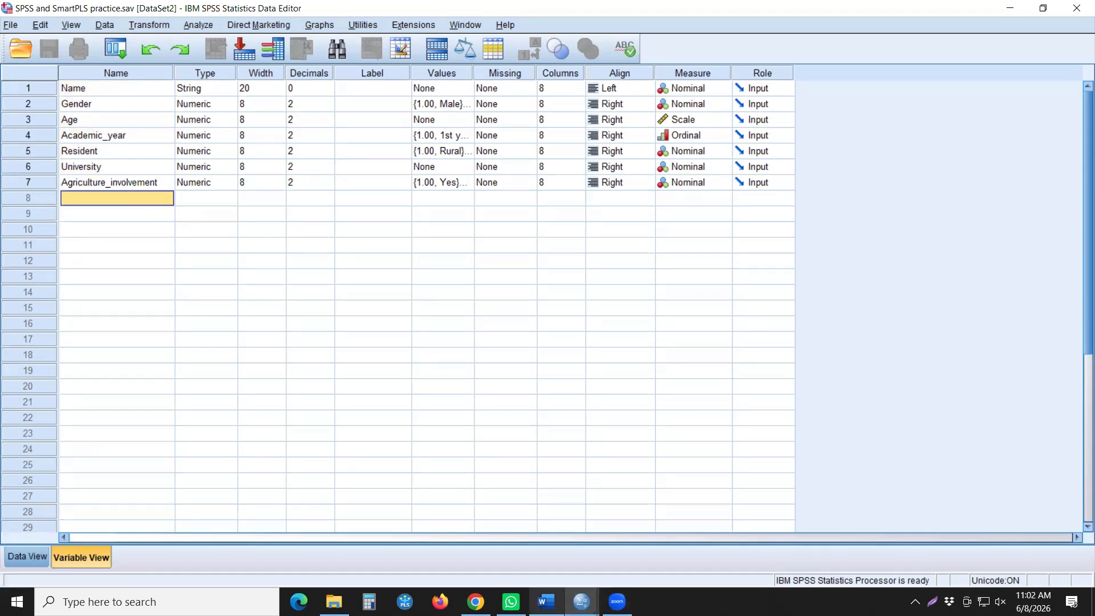
- Return to the Word questionnaire and examine the Attitude Toward Agriculture heading, its ATA abbreviation and its five items
{"action": "mouse_move", "coordinate": [578, 599]}
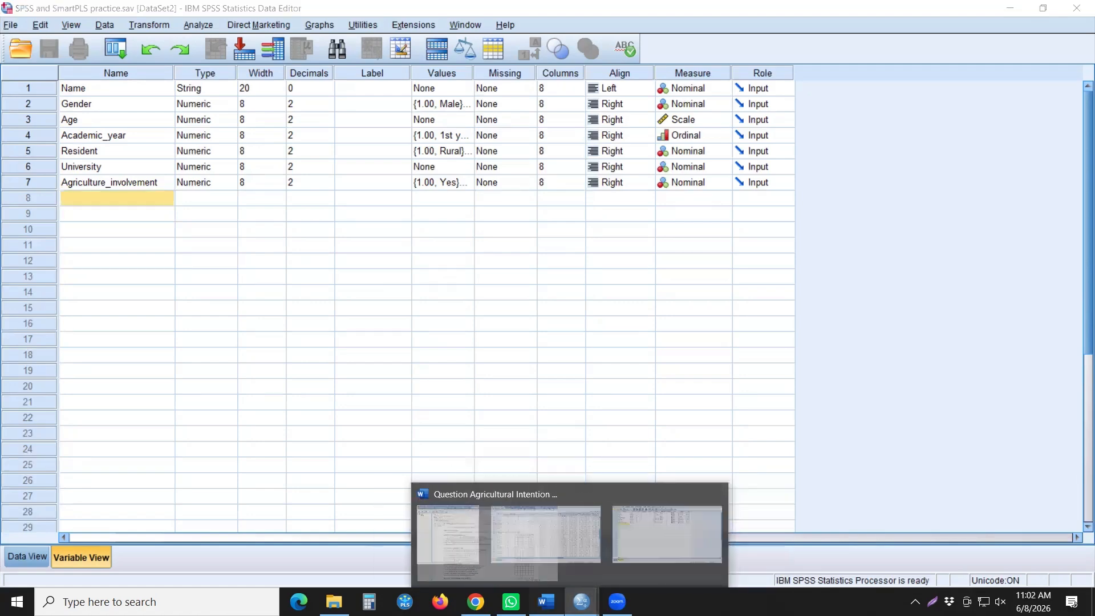
{"action": "left_click", "coordinate": [546, 601]}
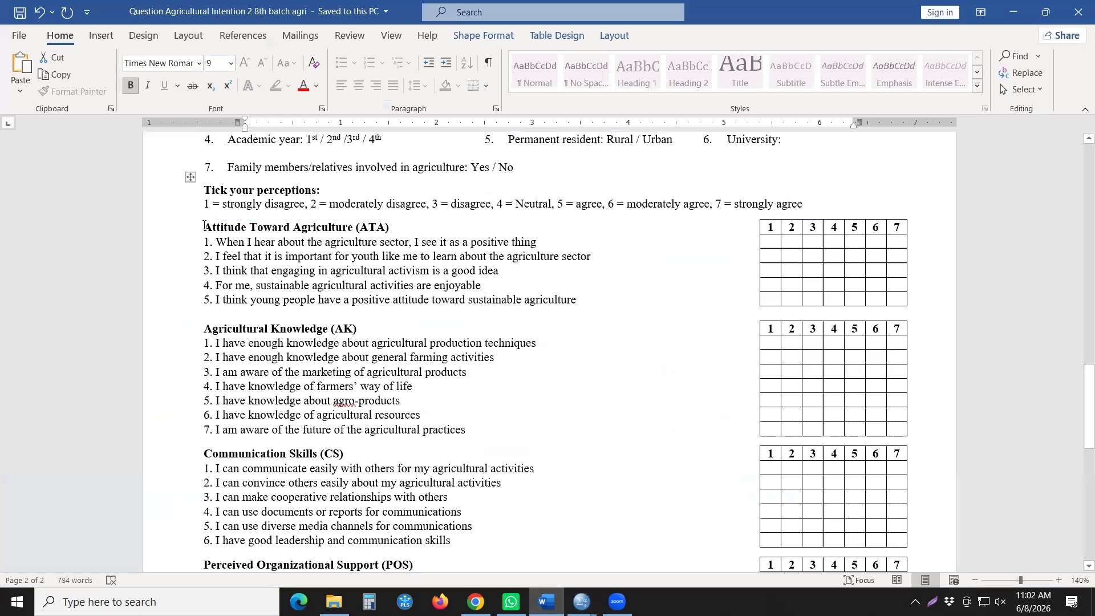
{"action": "left_click_drag", "start_coordinate": [204, 227], "coordinate": [349, 229]}
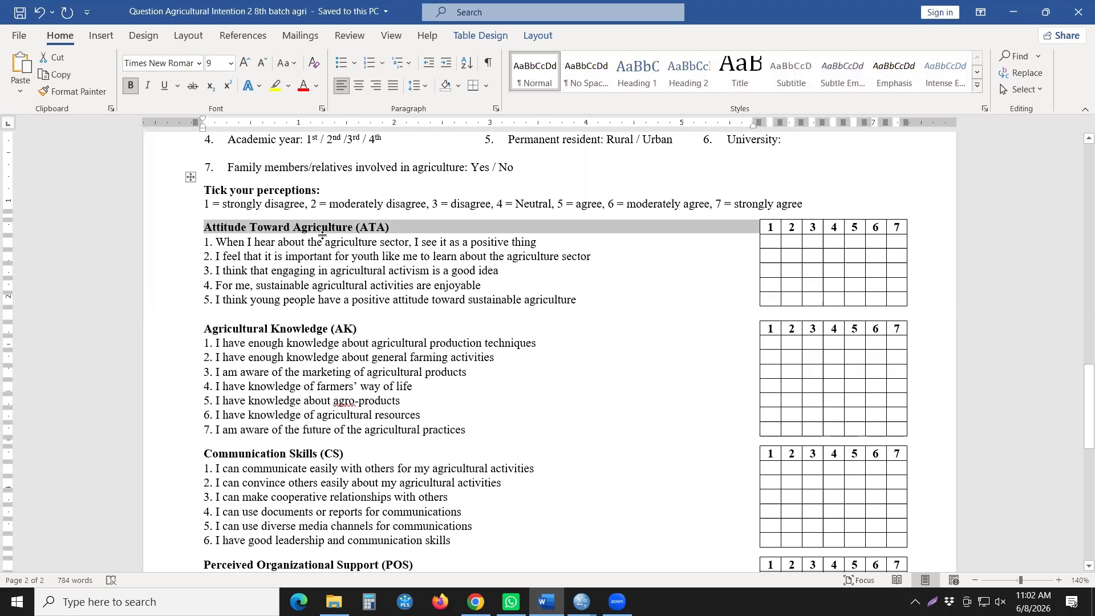
{"action": "left_click", "coordinate": [353, 228]}
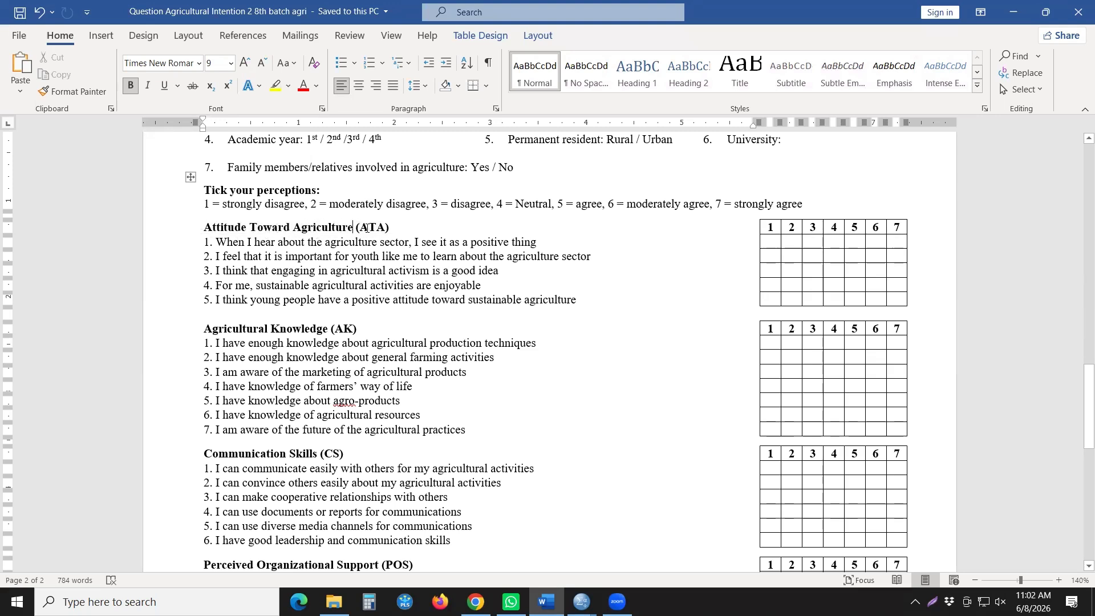
{"action": "left_click_drag", "start_coordinate": [361, 227], "coordinate": [386, 227]}
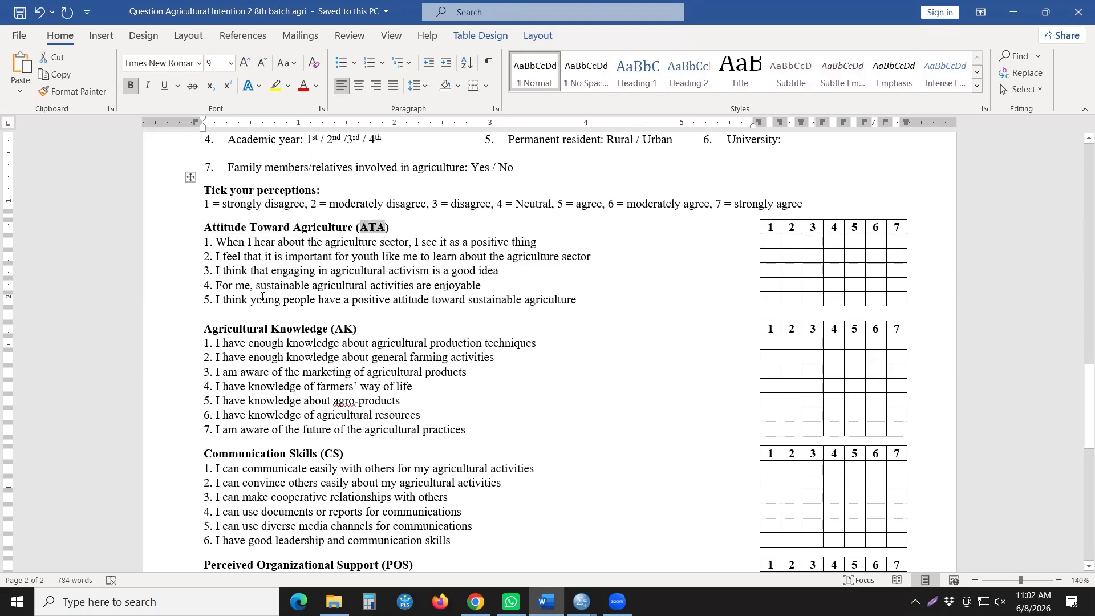
{"action": "left_click_drag", "start_coordinate": [210, 242], "coordinate": [234, 317]}
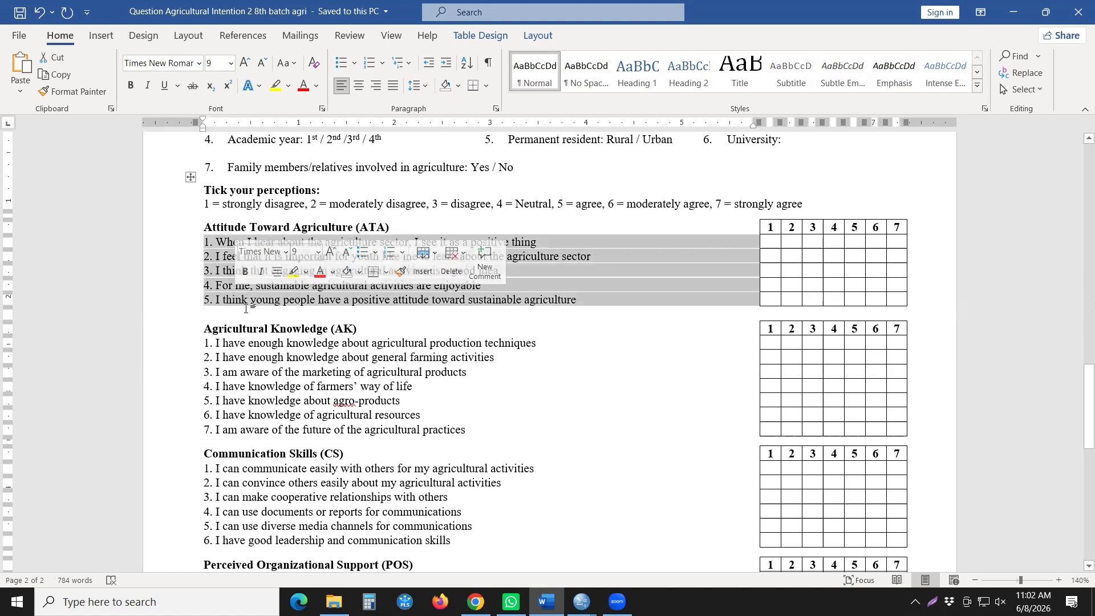
{"action": "left_click", "coordinate": [246, 308]}
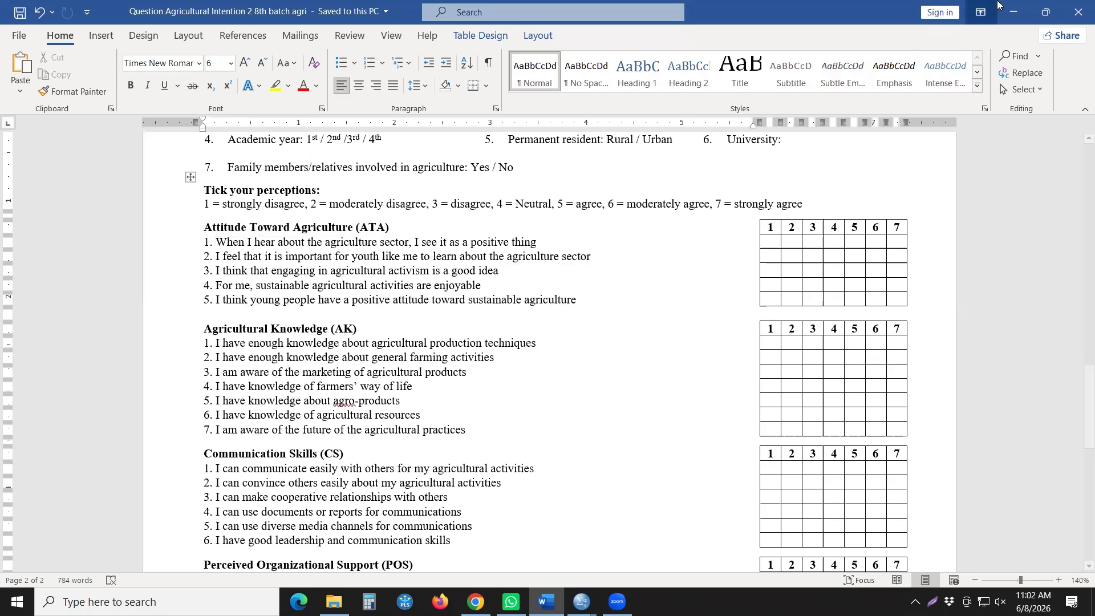
- Bring up the SPSS practice dataset in a narrower window and minimise the Agriculture practical example dataset
{"action": "left_click", "coordinate": [582, 602]}
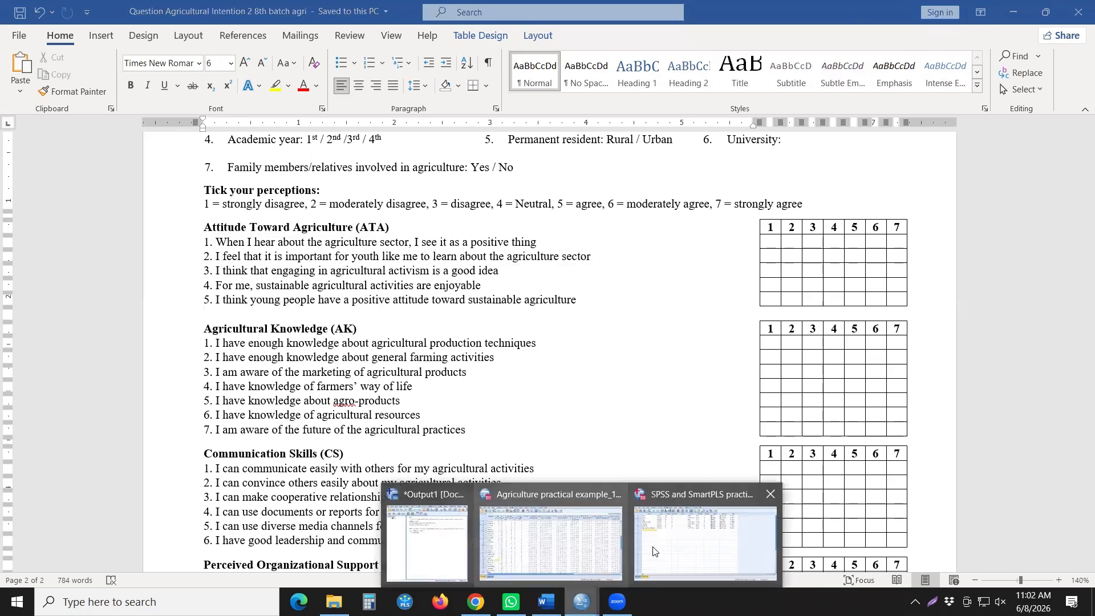
{"action": "left_click", "coordinate": [675, 546]}
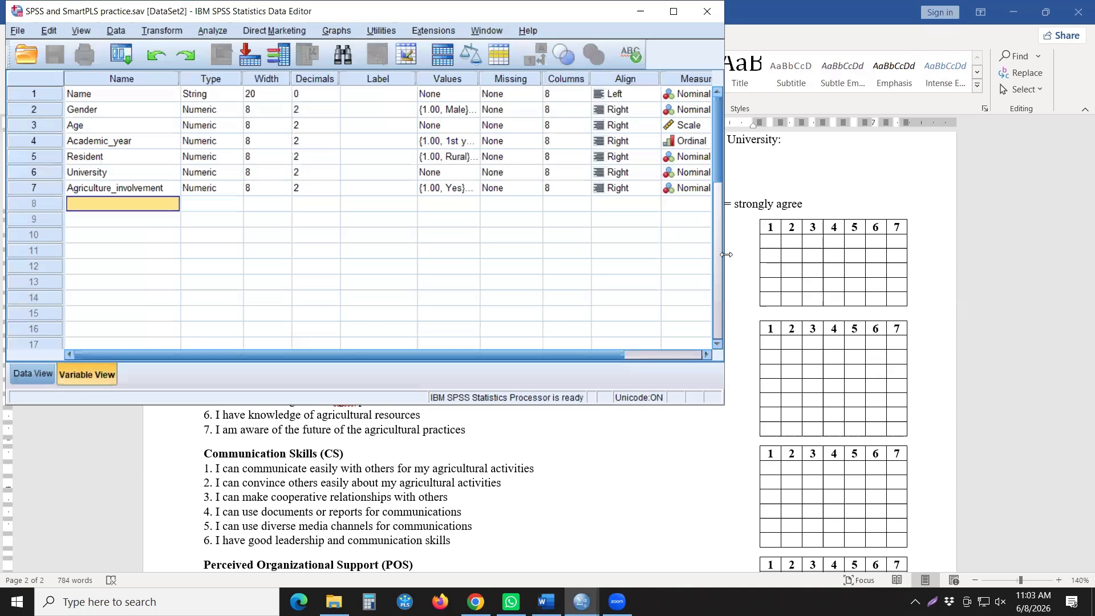
{"action": "left_click_drag", "start_coordinate": [726, 255], "coordinate": [453, 254]}
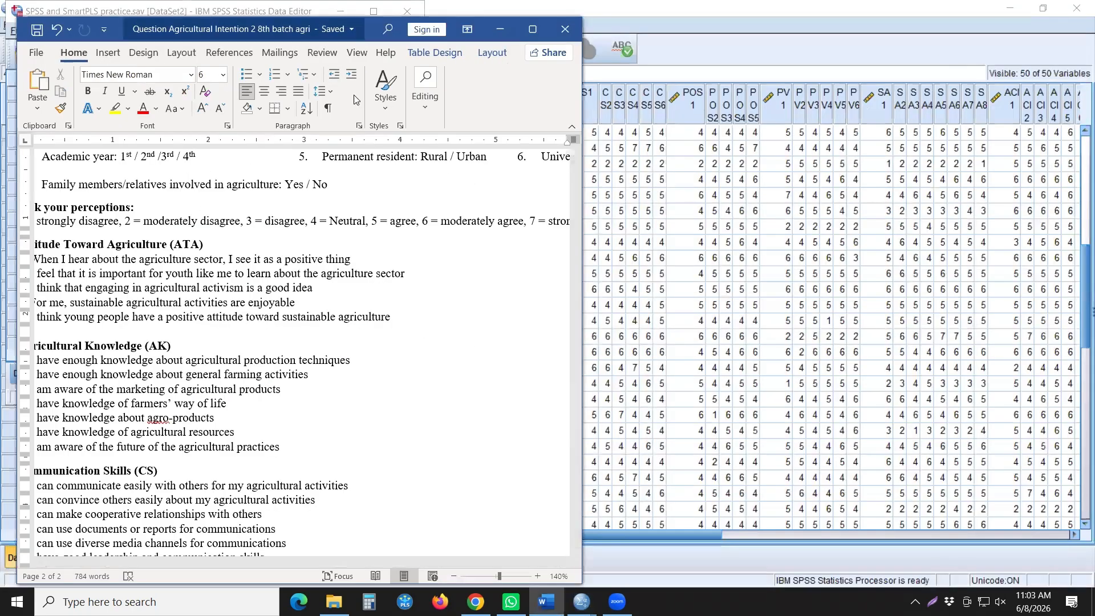
{"action": "left_click", "coordinate": [1010, 9]}
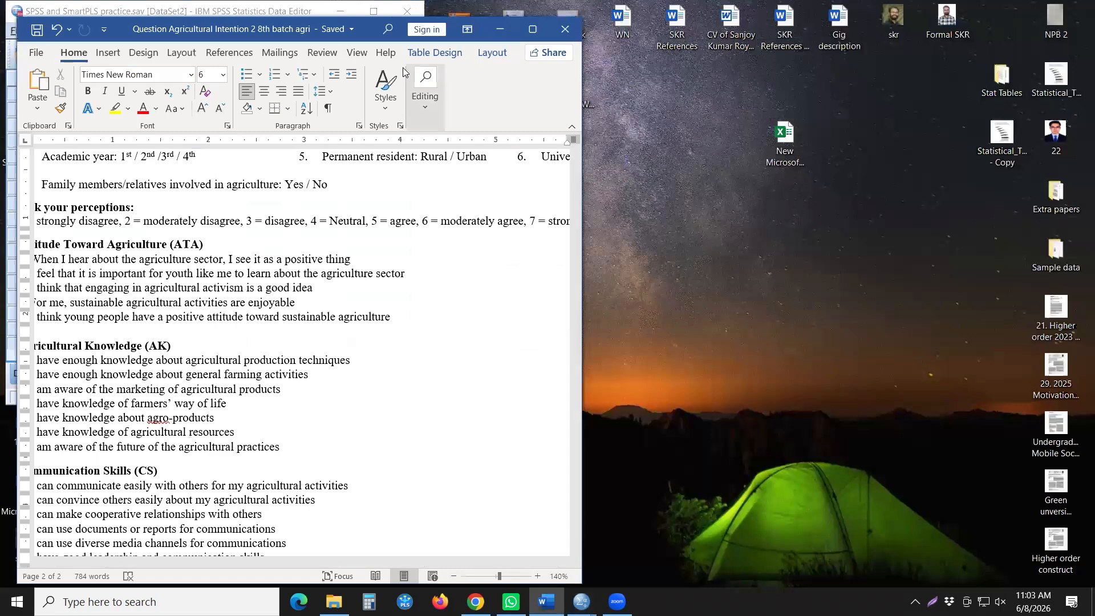
- Place the Word questionnaire beside SPSS at 120% zoom and enlarge the SPSS window to fill the space next to it
{"action": "left_click_drag", "start_coordinate": [105, 30], "coordinate": [523, 19]}
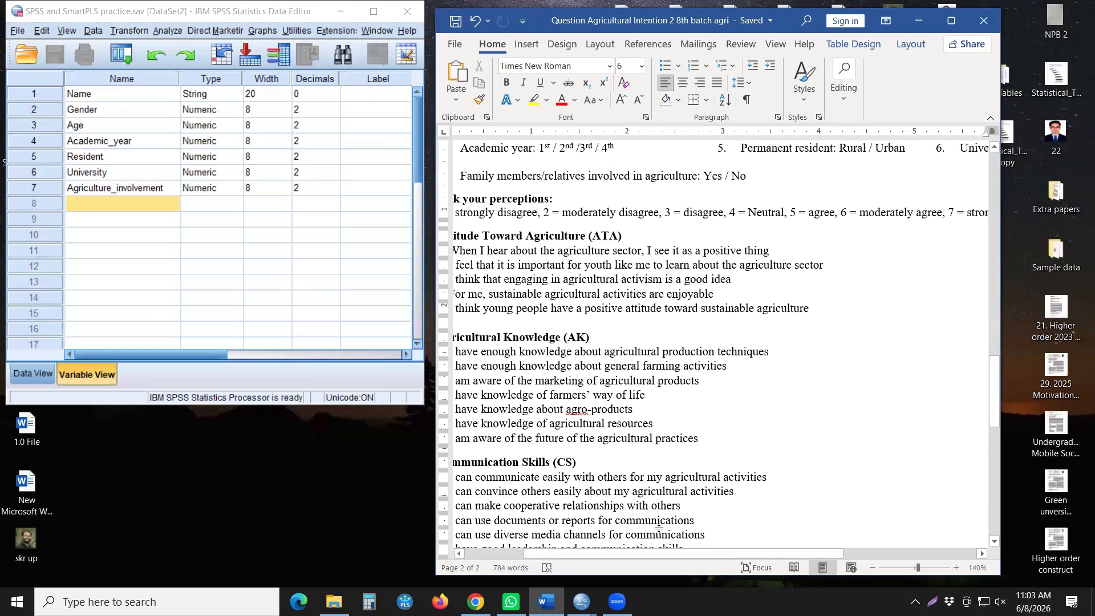
{"action": "left_click", "coordinate": [872, 568]}
{"action": "left_click", "coordinate": [871, 568]}
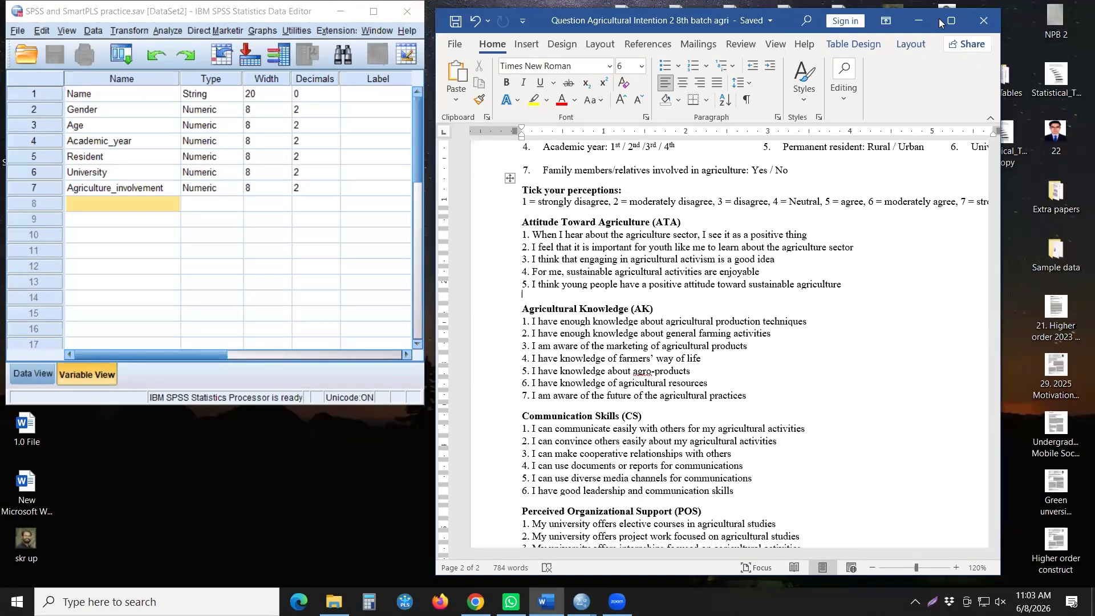
{"action": "left_click_drag", "start_coordinate": [939, 19], "coordinate": [1077, 12]}
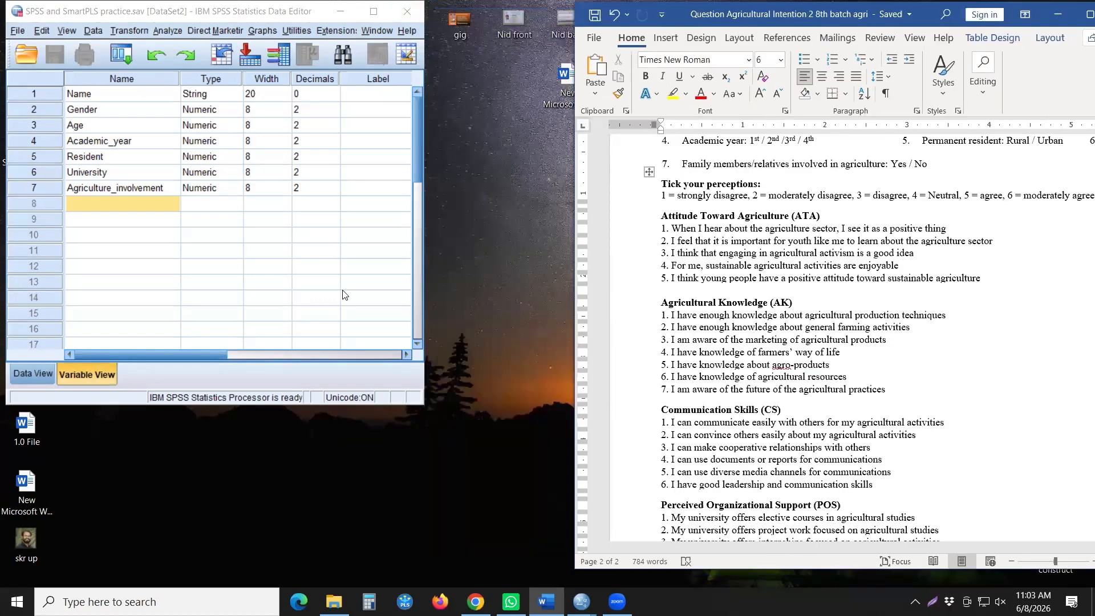
{"action": "left_click_drag", "start_coordinate": [427, 274], "coordinate": [565, 274]}
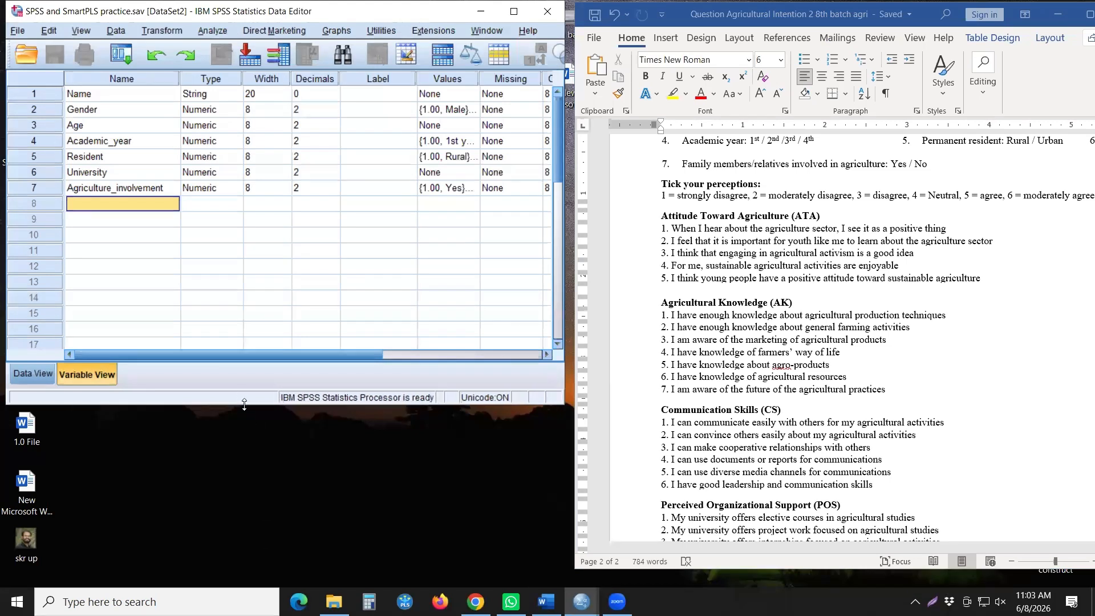
{"action": "left_click_drag", "start_coordinate": [244, 404], "coordinate": [251, 553]}
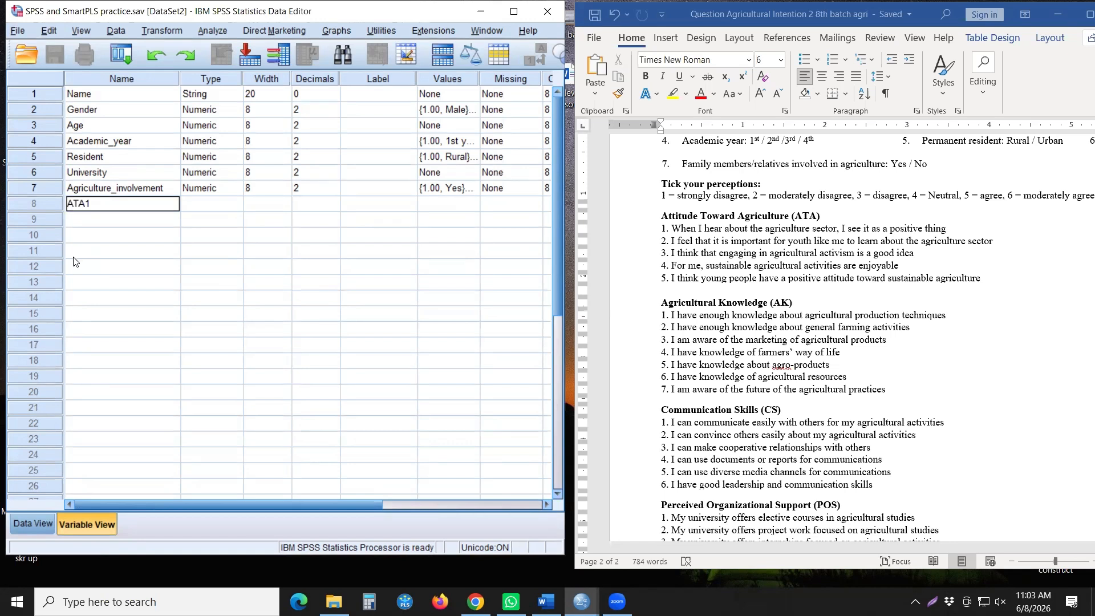
- Add a variable named ATA1 in row 8 and open its value labels
{"action": "key", "text": "Return"}
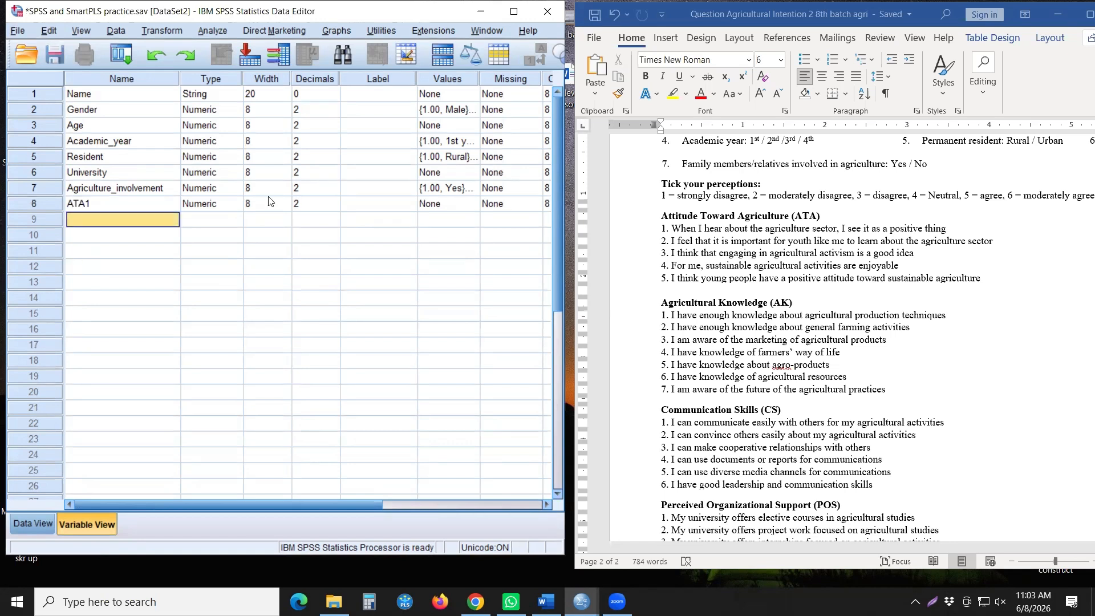
{"action": "left_click_drag", "start_coordinate": [328, 504], "coordinate": [360, 504]}
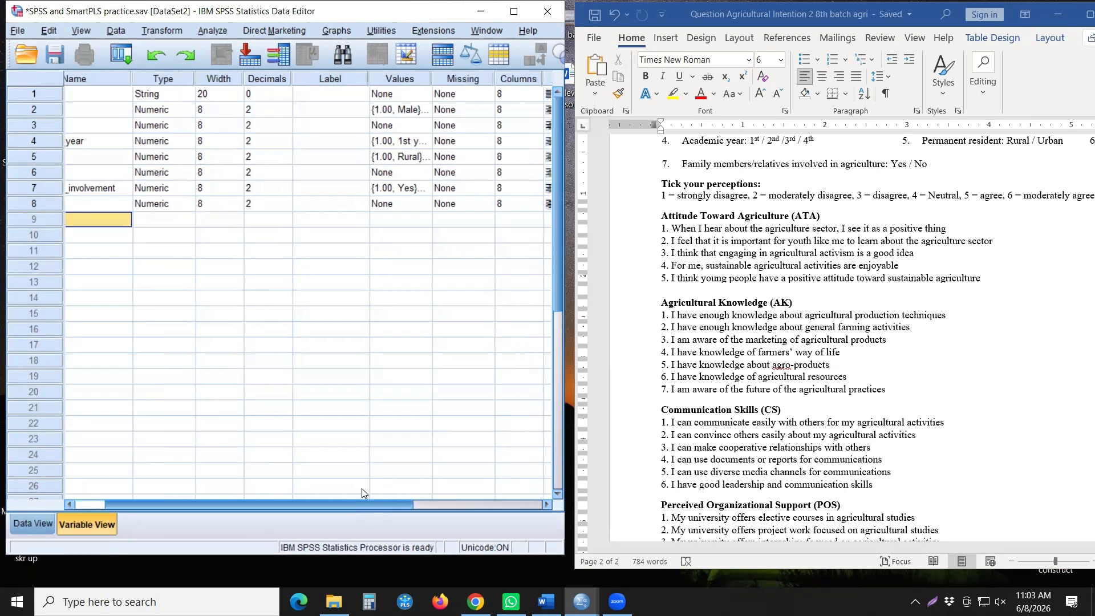
{"action": "left_click", "coordinate": [416, 206]}
{"action": "left_click", "coordinate": [425, 203]}
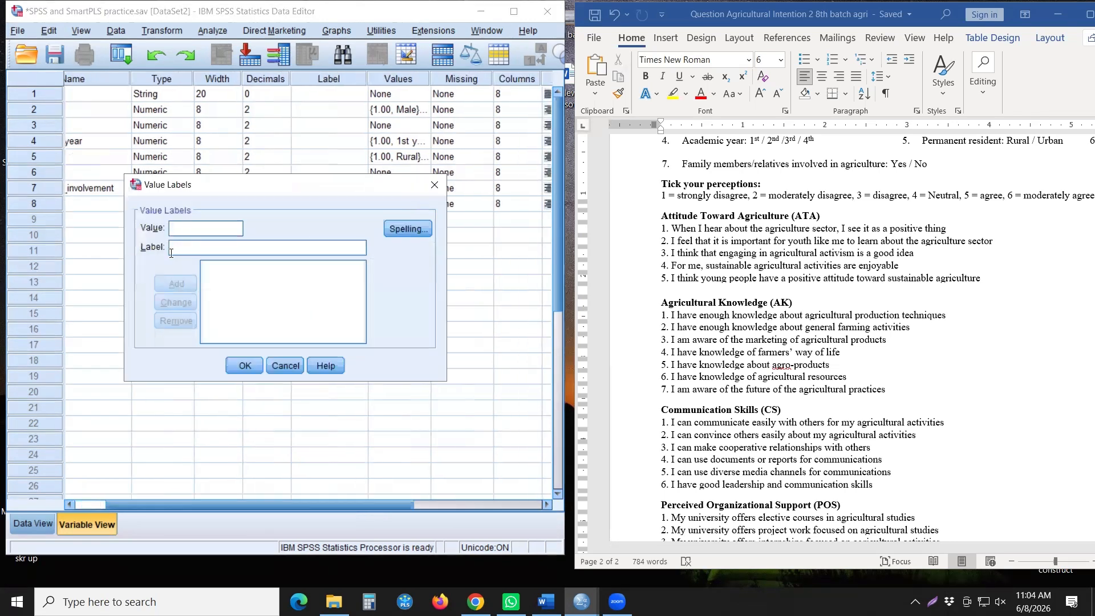
- Add the value label 1 = strongly disagree for ATA1, copying the wording from the questionnaire's perception scale
{"action": "type", "text": "1"}
{"action": "key", "text": "Tab"}
{"action": "left_click", "coordinate": [690, 199]}
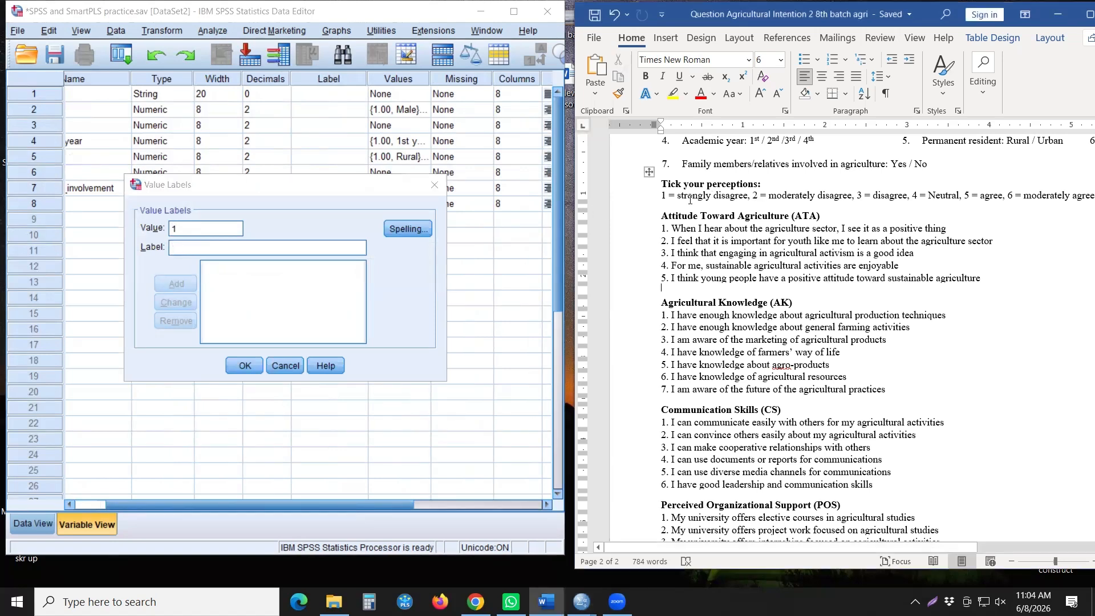
{"action": "left_click_drag", "start_coordinate": [679, 196], "coordinate": [748, 197]}
{"action": "key", "text": "ctrl+c"}
{"action": "left_click", "coordinate": [301, 251]}
{"action": "left_click", "coordinate": [262, 249]}
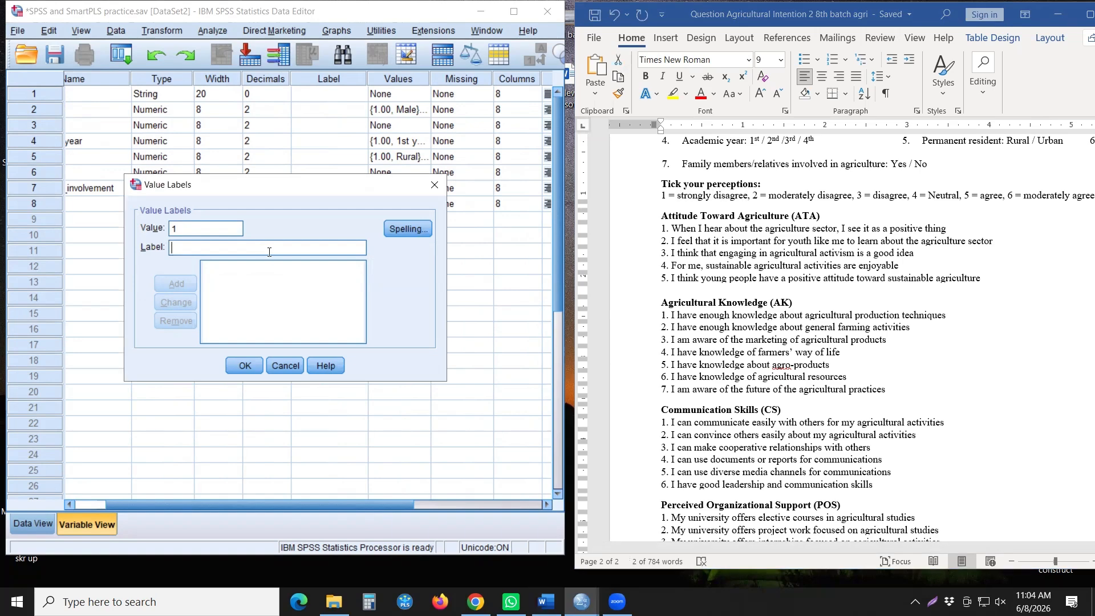
{"action": "key", "text": "ctrl+v"}
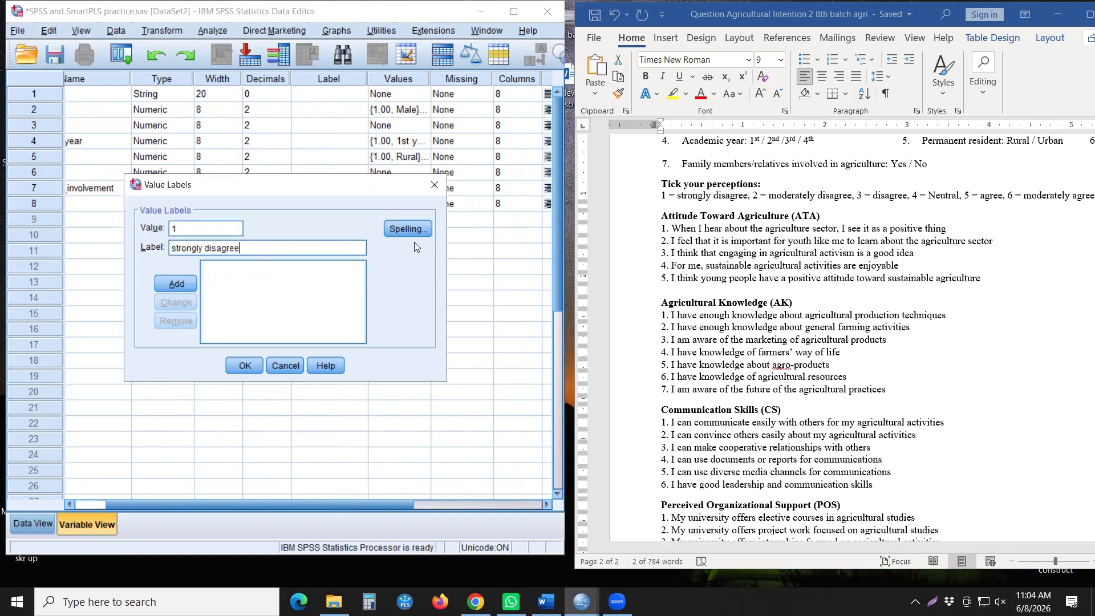
{"action": "left_click", "coordinate": [183, 289]}
- Add the value label 2 = moderately disagree, copying its wording from the Word questionnaire
{"action": "type", "text": "2"}
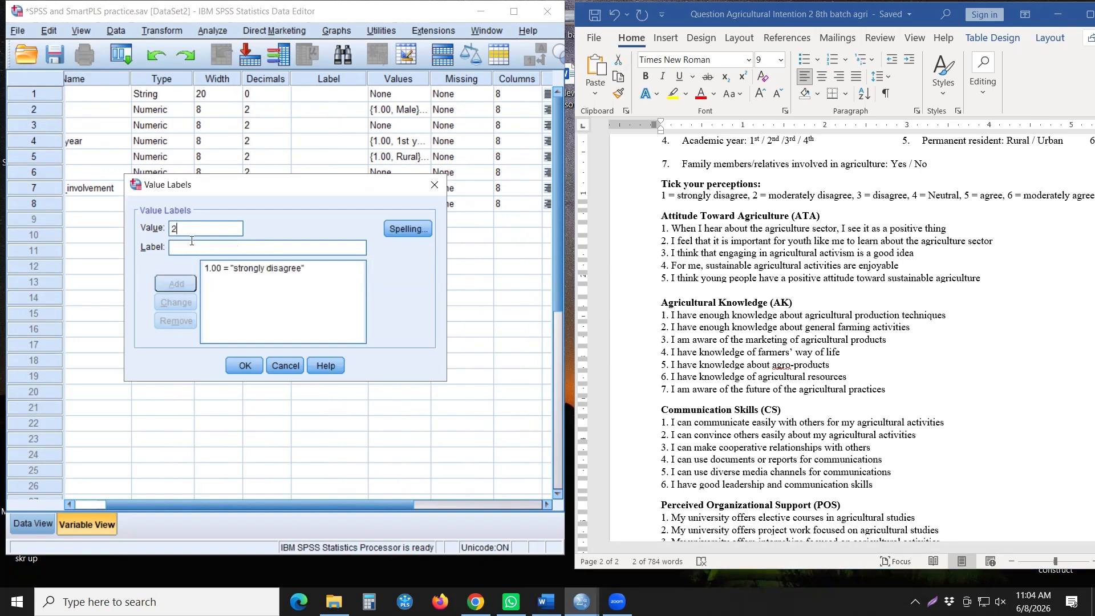
{"action": "left_click", "coordinate": [771, 197]}
{"action": "left_click_drag", "start_coordinate": [806, 196], "coordinate": [850, 197]}
{"action": "key", "text": "ctrl+c"}
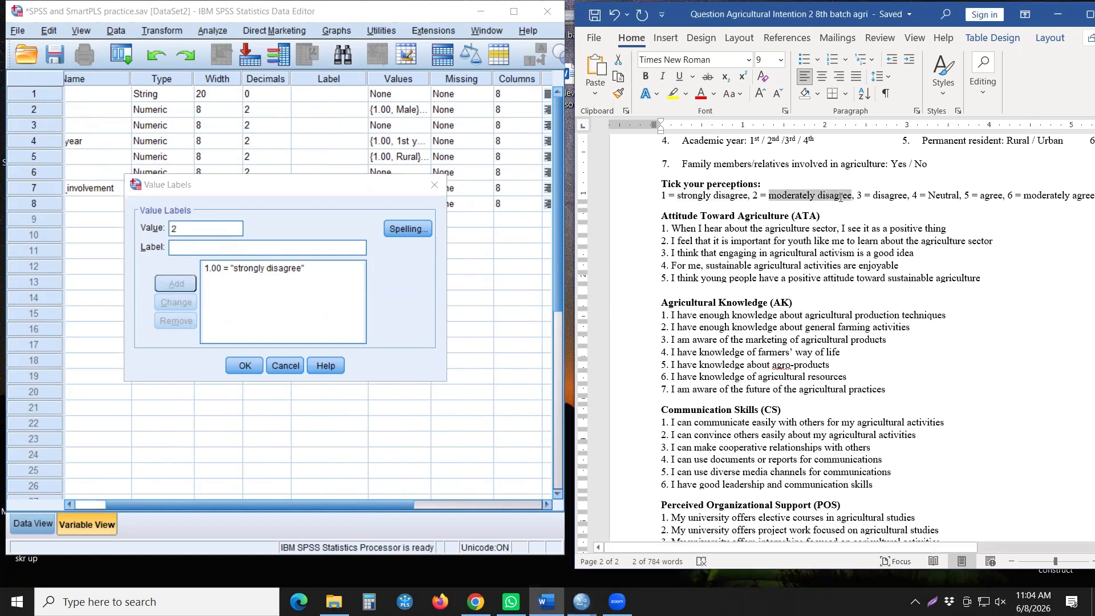
{"action": "left_click", "coordinate": [208, 247]}
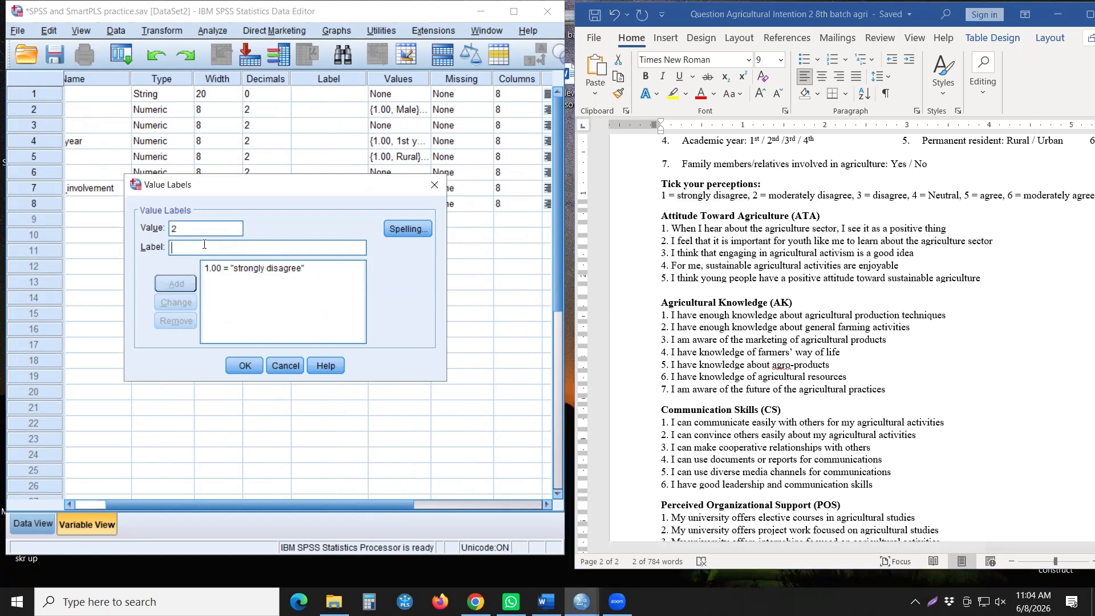
{"action": "key", "text": "ctrl+v"}
{"action": "left_click", "coordinate": [188, 284]}
- Add the value label 3 = disagree to ATA1, using the scale wording in the questionnaire
{"action": "left_click", "coordinate": [858, 195]}
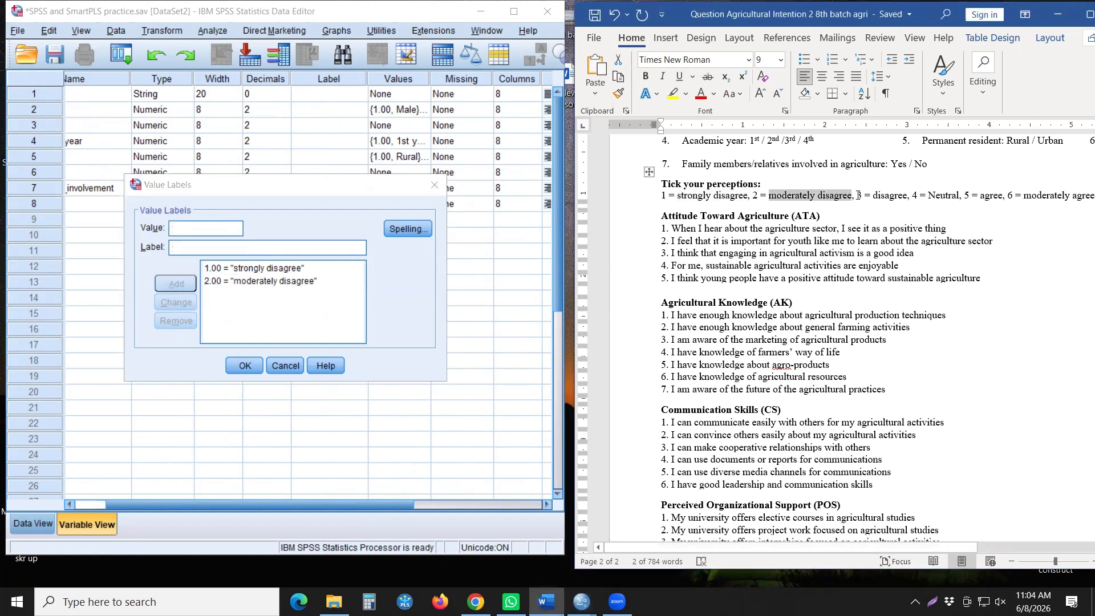
{"action": "left_click", "coordinate": [222, 225]}
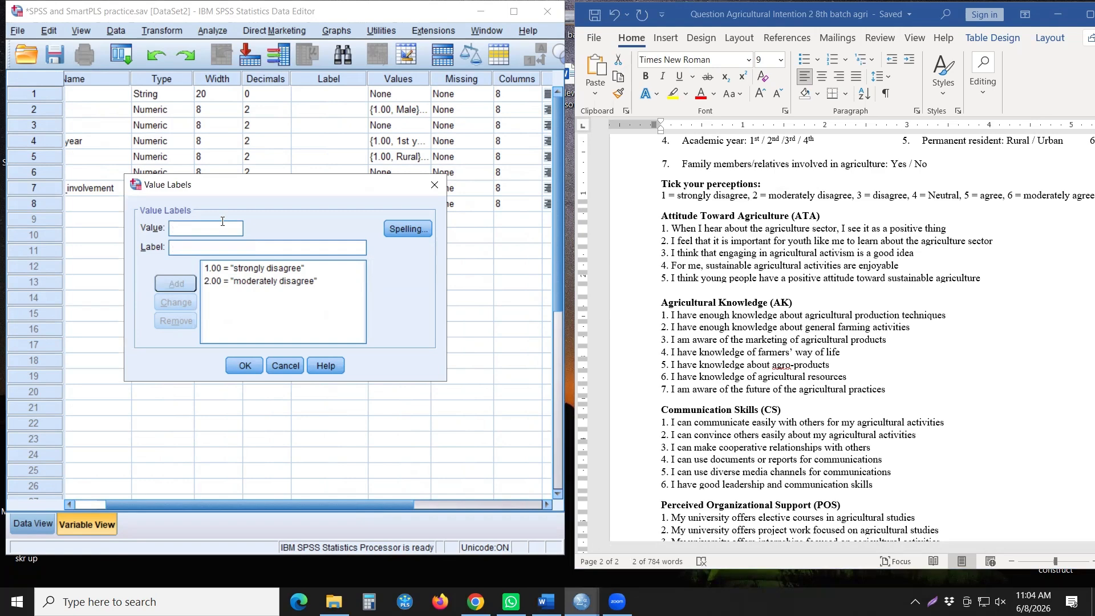
{"action": "type", "text": "3"}
{"action": "left_click", "coordinate": [871, 195]}
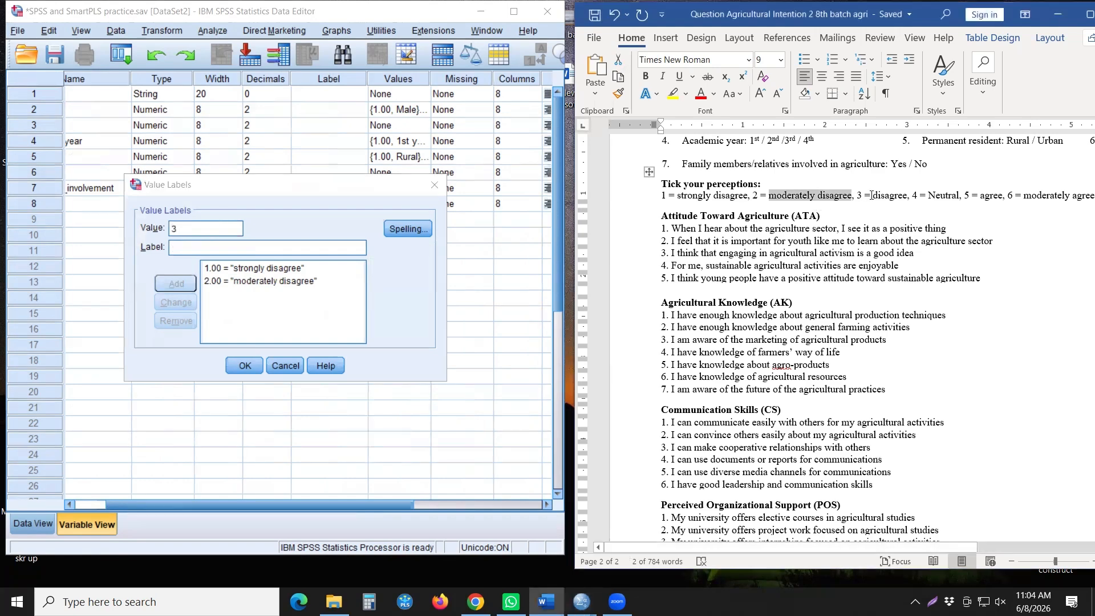
{"action": "left_click_drag", "start_coordinate": [871, 195], "coordinate": [907, 195]}
{"action": "left_click", "coordinate": [888, 195]}
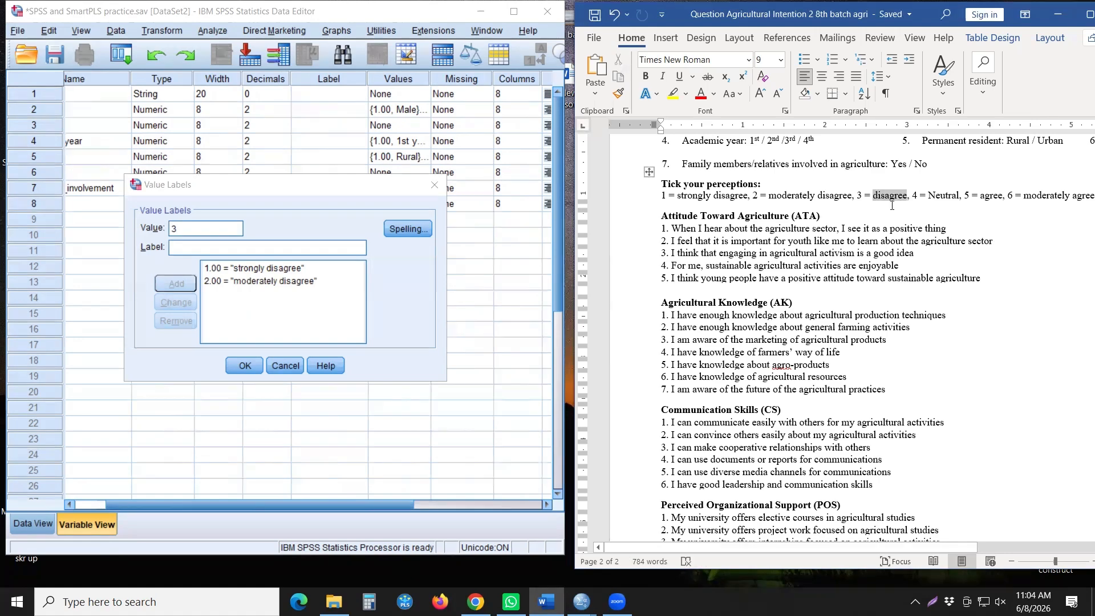
{"action": "key", "text": "ctrl+c"}
{"action": "left_click", "coordinate": [197, 242]}
{"action": "type", "text": "disagree"}
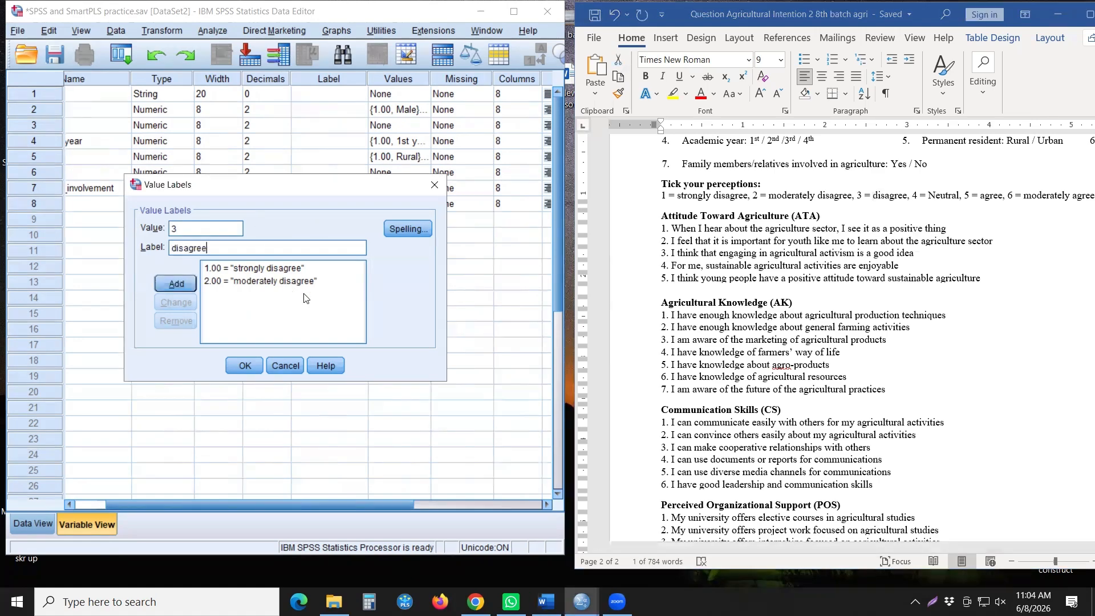
{"action": "left_click", "coordinate": [191, 283]}
- Add the value label 4 = Neutral to ATA1, copying the wording from the questionnaire
{"action": "double_click", "coordinate": [889, 195]}
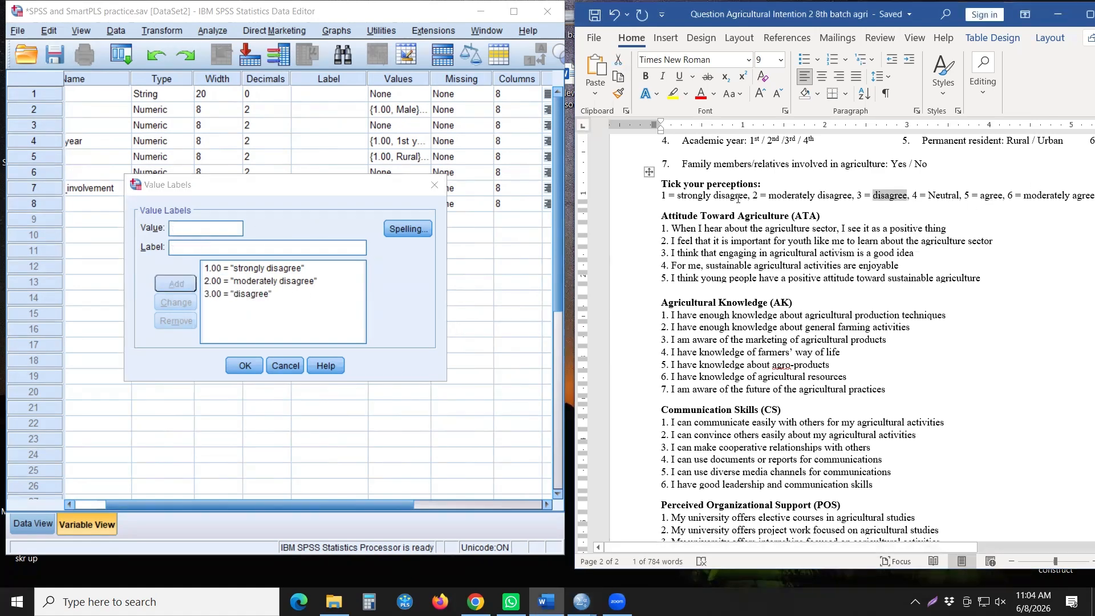
{"action": "left_click", "coordinate": [221, 242]}
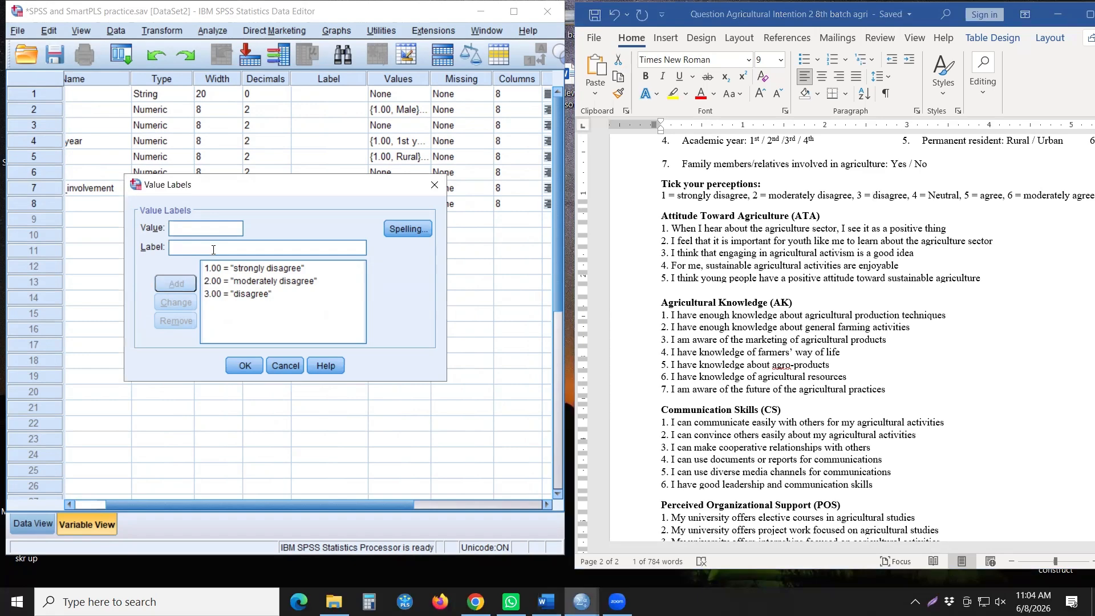
{"action": "type", "text": "4"}
{"action": "left_click", "coordinate": [929, 197]}
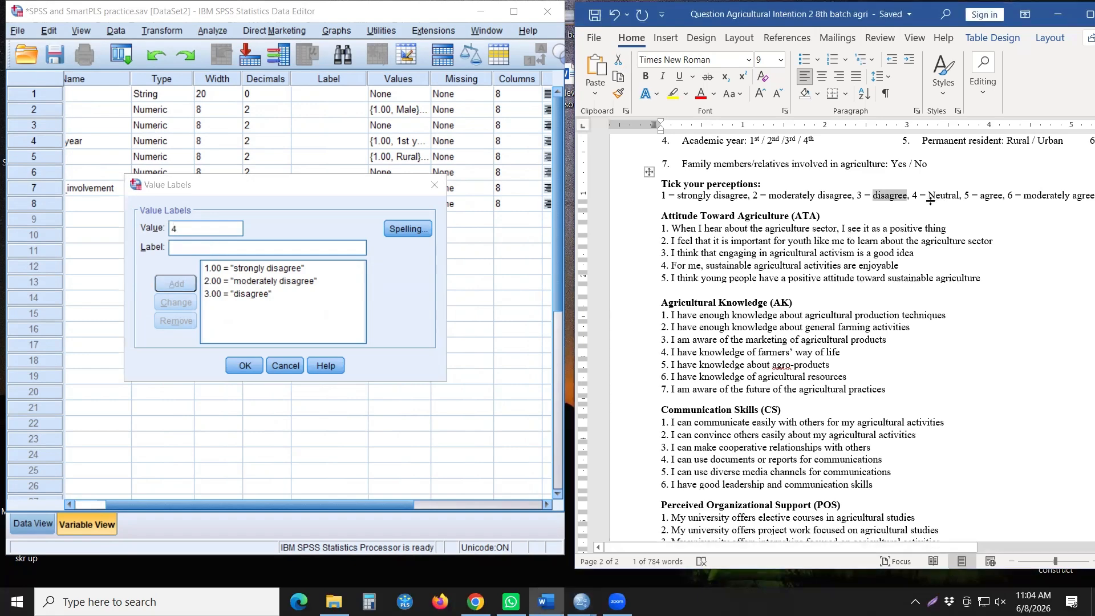
{"action": "left_click_drag", "start_coordinate": [929, 197], "coordinate": [959, 198]}
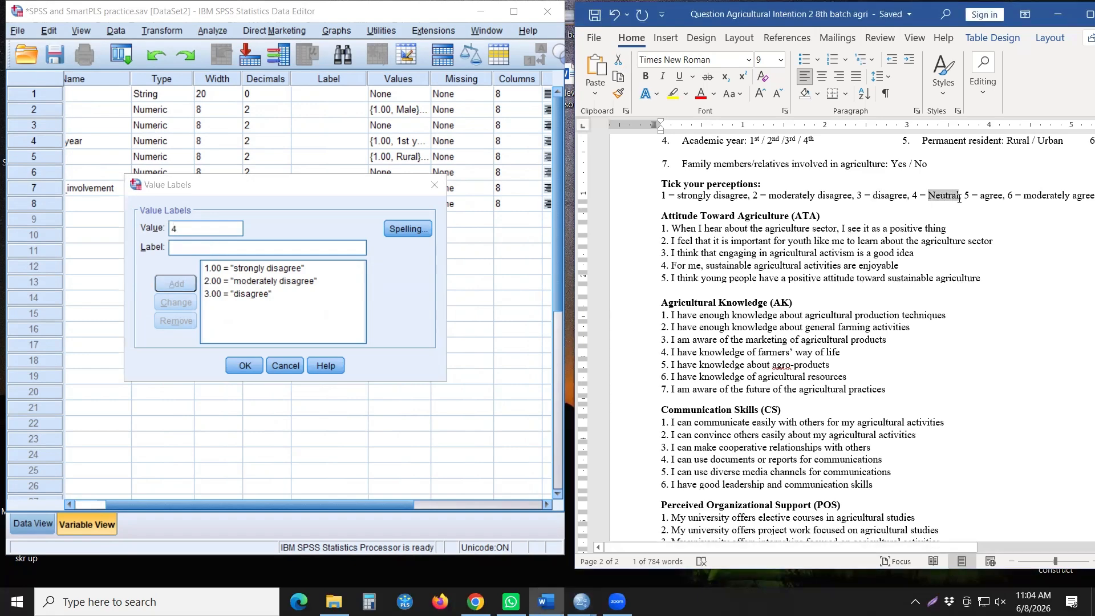
{"action": "left_click", "coordinate": [187, 253]}
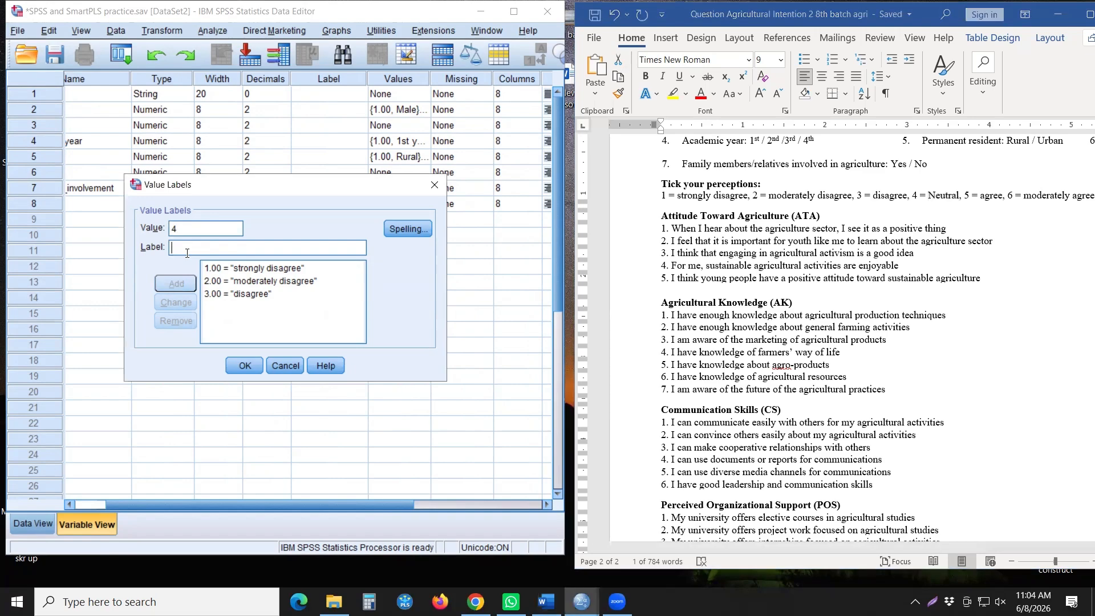
{"action": "key", "text": "ctrl+v"}
{"action": "left_click", "coordinate": [248, 367]}
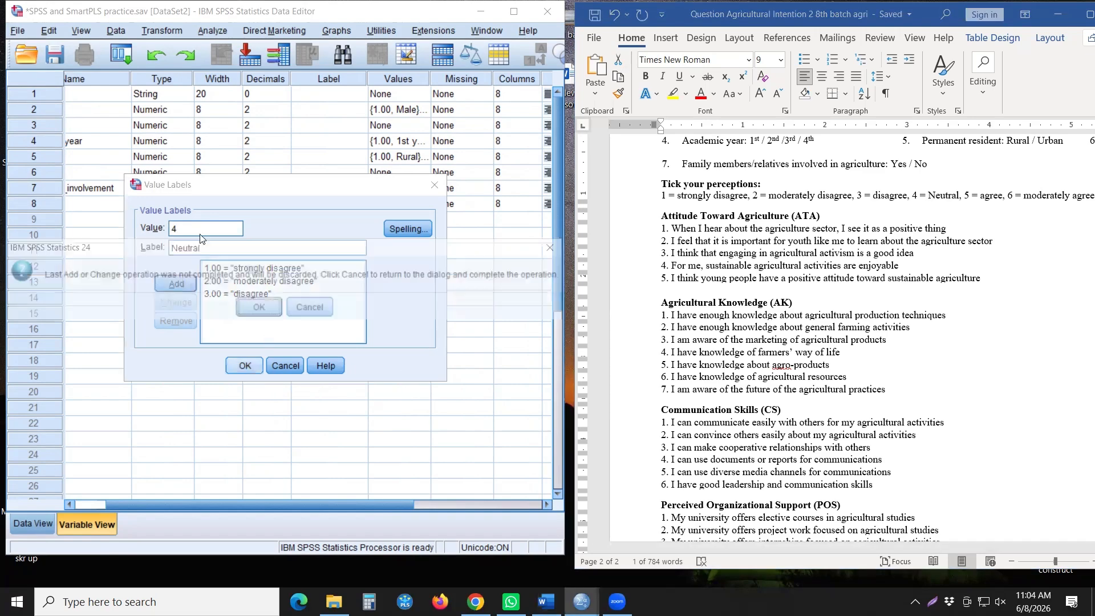
{"action": "left_click", "coordinate": [557, 249]}
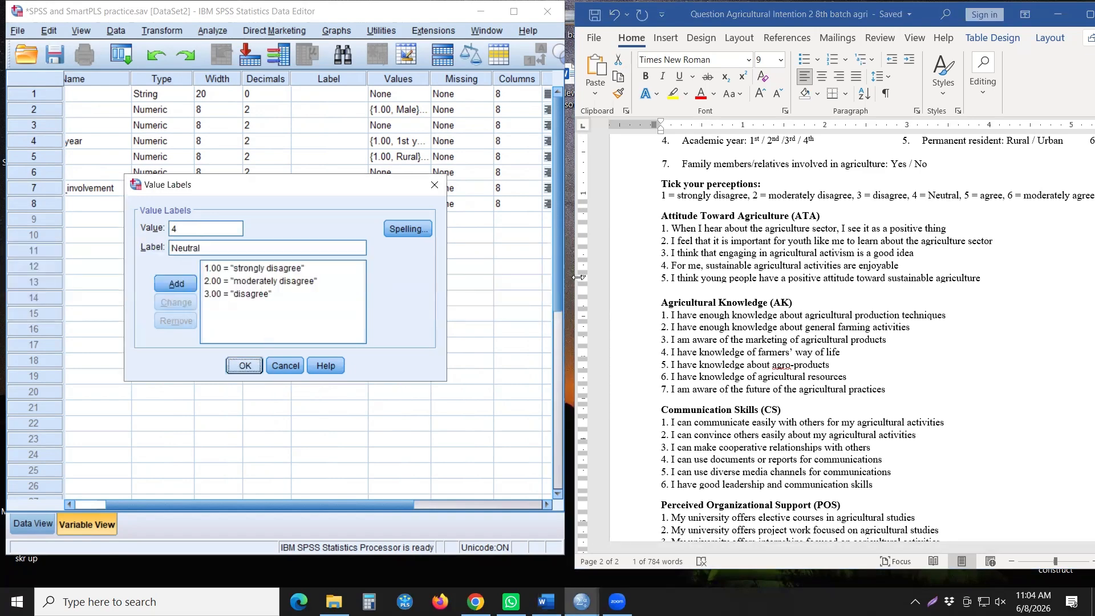
{"action": "left_click", "coordinate": [182, 285]}
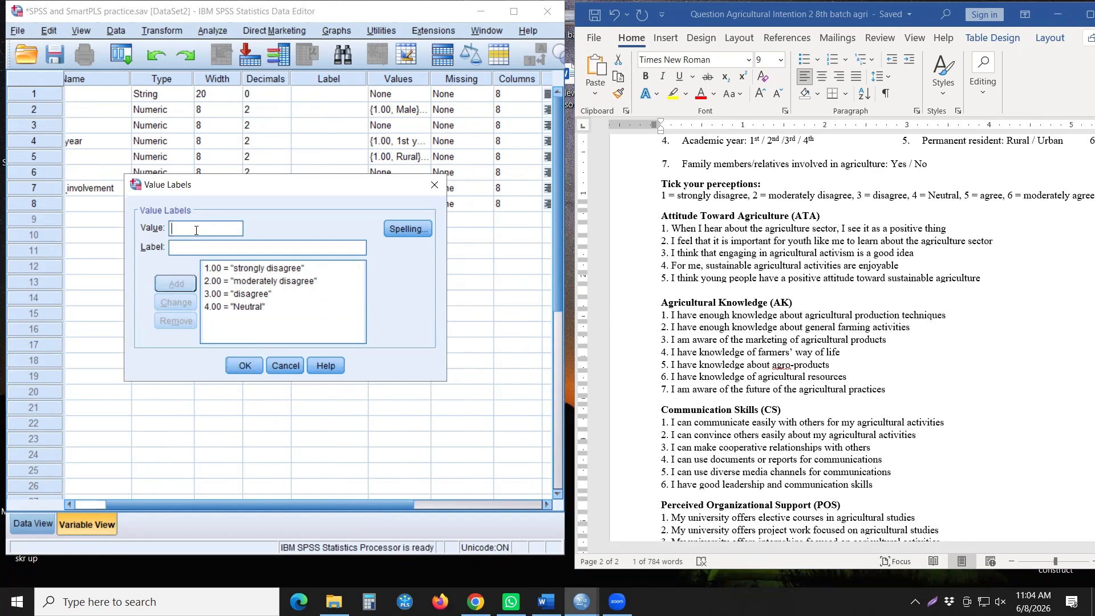
- Add the value label 5 = agree to ATA1, copying the wording from the questionnaire's scale line
{"action": "left_click", "coordinate": [201, 232]}
{"action": "type", "text": "5"}
{"action": "left_click_drag", "start_coordinate": [930, 547], "coordinate": [1056, 556]}
{"action": "left_click", "coordinate": [844, 187]}
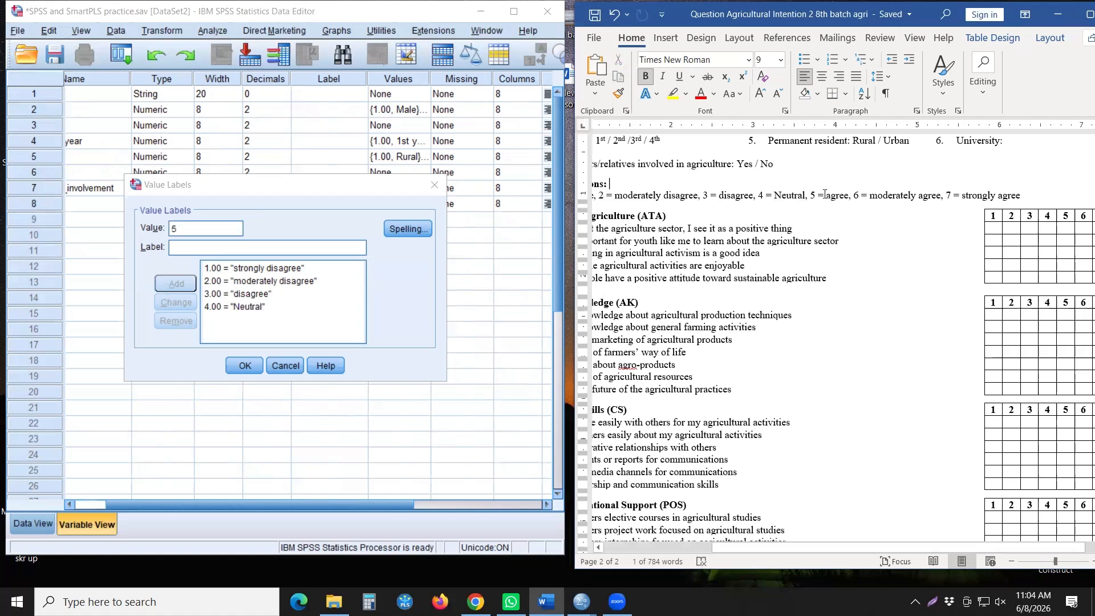
{"action": "left_click_drag", "start_coordinate": [819, 195], "coordinate": [846, 198]}
{"action": "left_click", "coordinate": [846, 197]}
{"action": "double_click", "coordinate": [845, 197]}
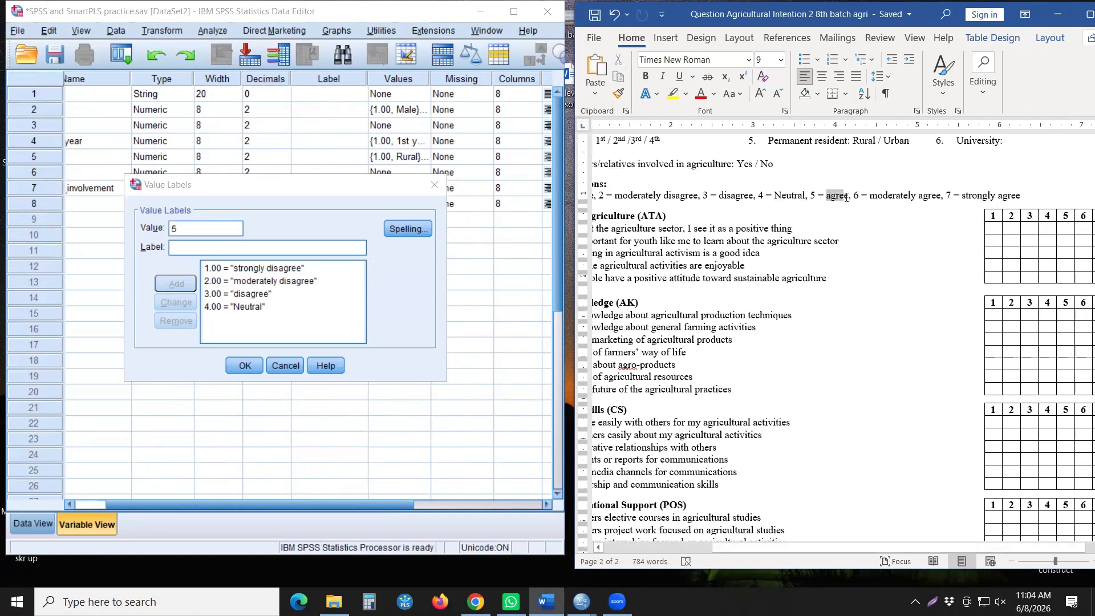
{"action": "left_click", "coordinate": [211, 248]}
{"action": "left_click", "coordinate": [171, 278]}
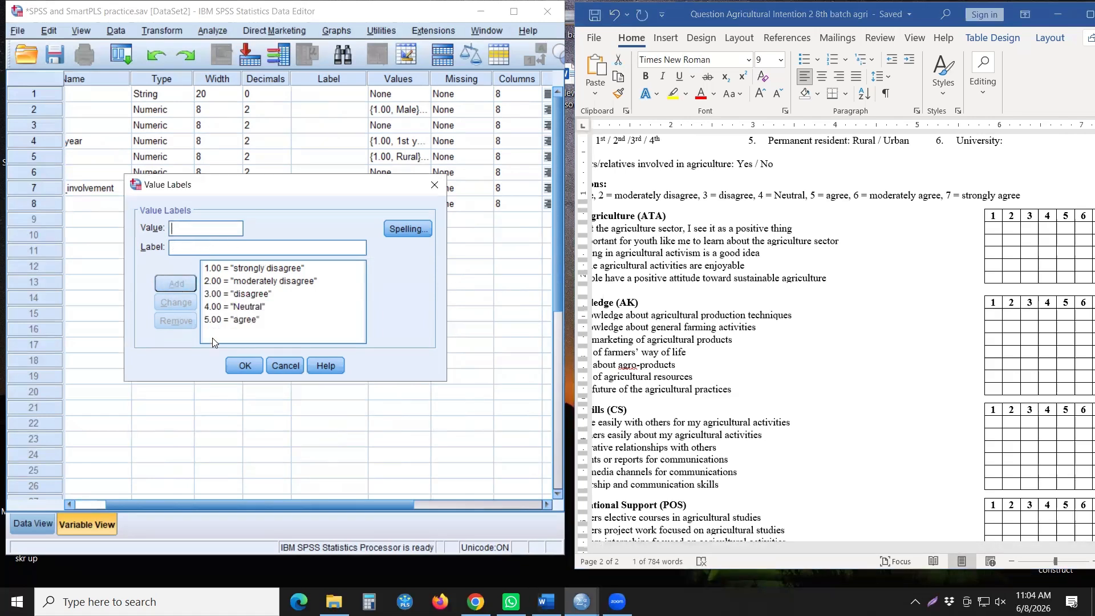
- Add the value label 6 = moderately agree to ATA1, copying the wording from the questionnaire
{"action": "left_click", "coordinate": [885, 200]}
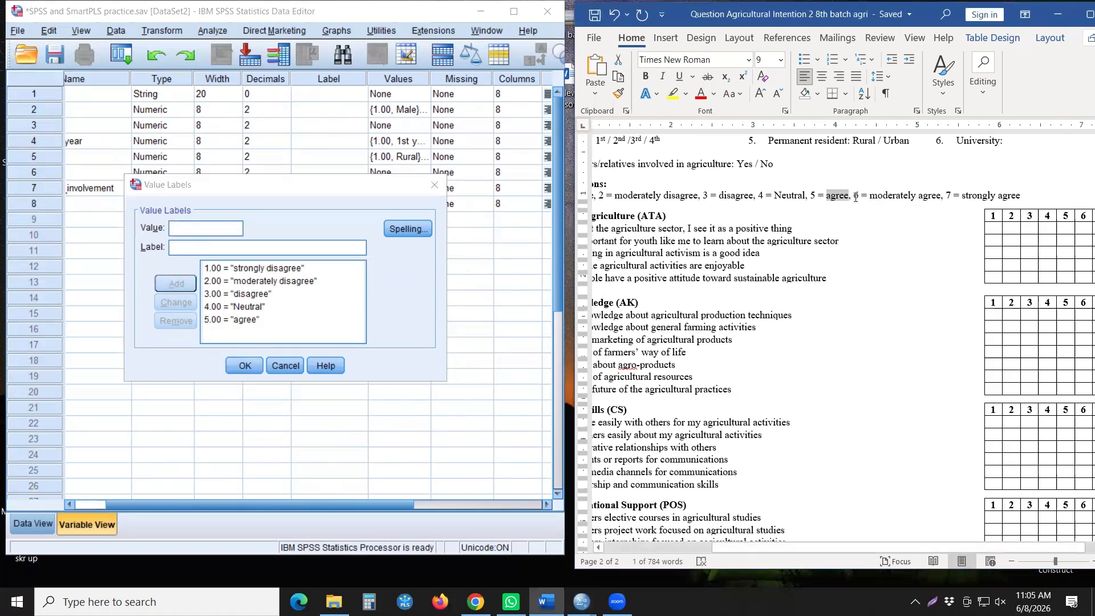
{"action": "left_click", "coordinate": [281, 199]}
{"action": "type", "text": "6"}
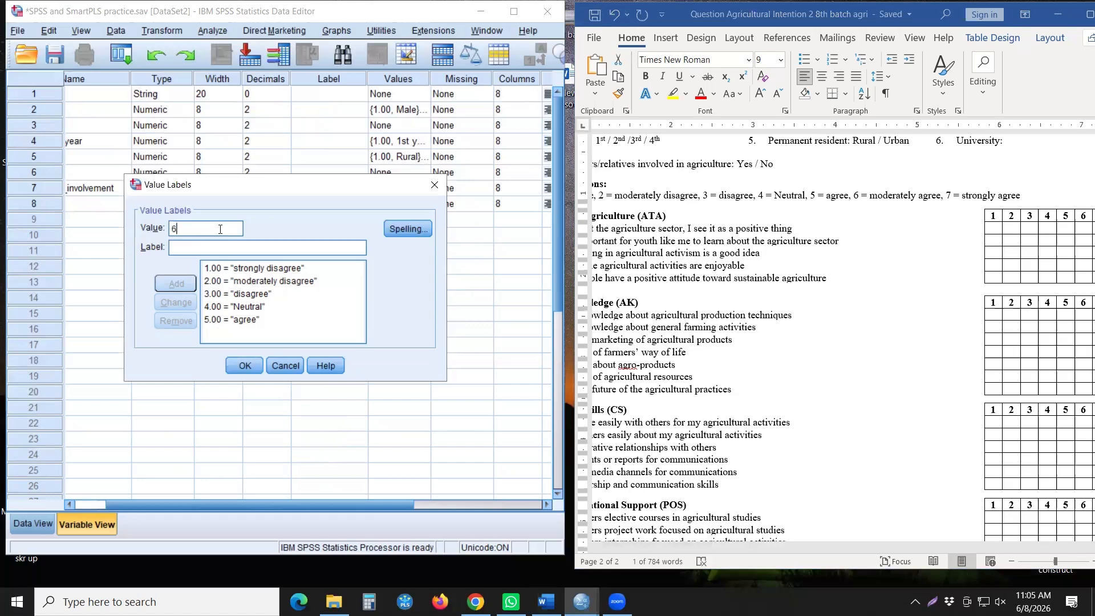
{"action": "left_click", "coordinate": [871, 197]}
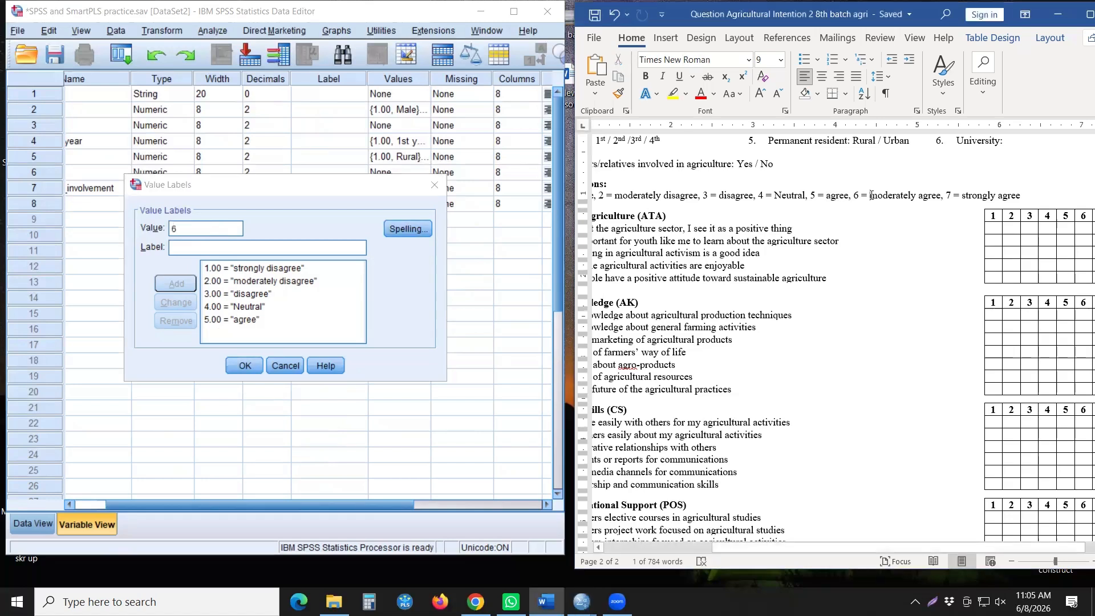
{"action": "left_click_drag", "start_coordinate": [887, 196], "coordinate": [938, 197]}
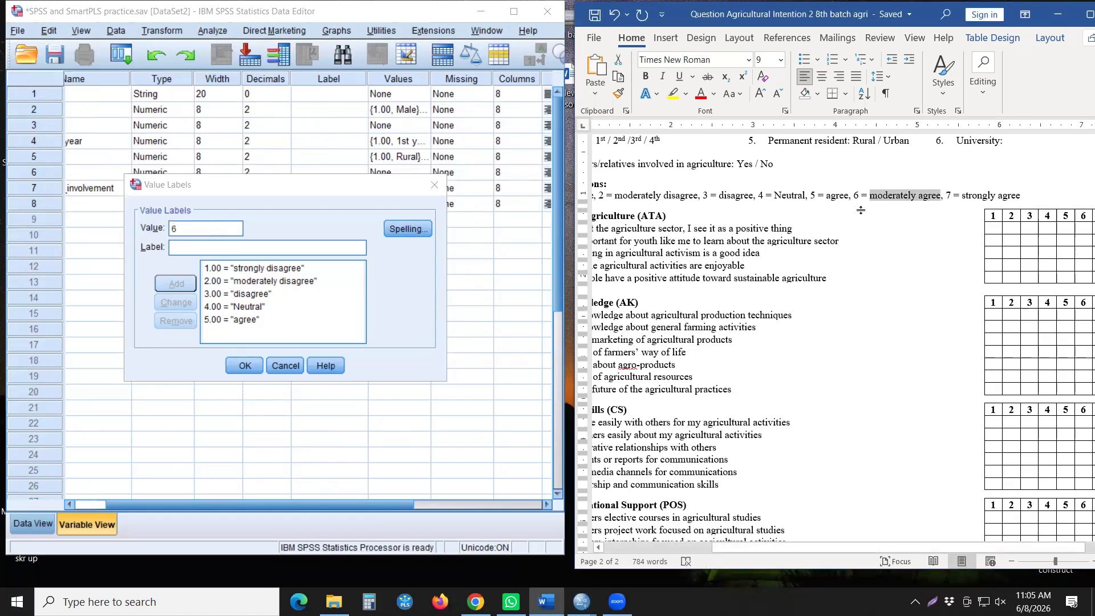
{"action": "key", "text": "ctrl+c"}
{"action": "left_click", "coordinate": [207, 247]}
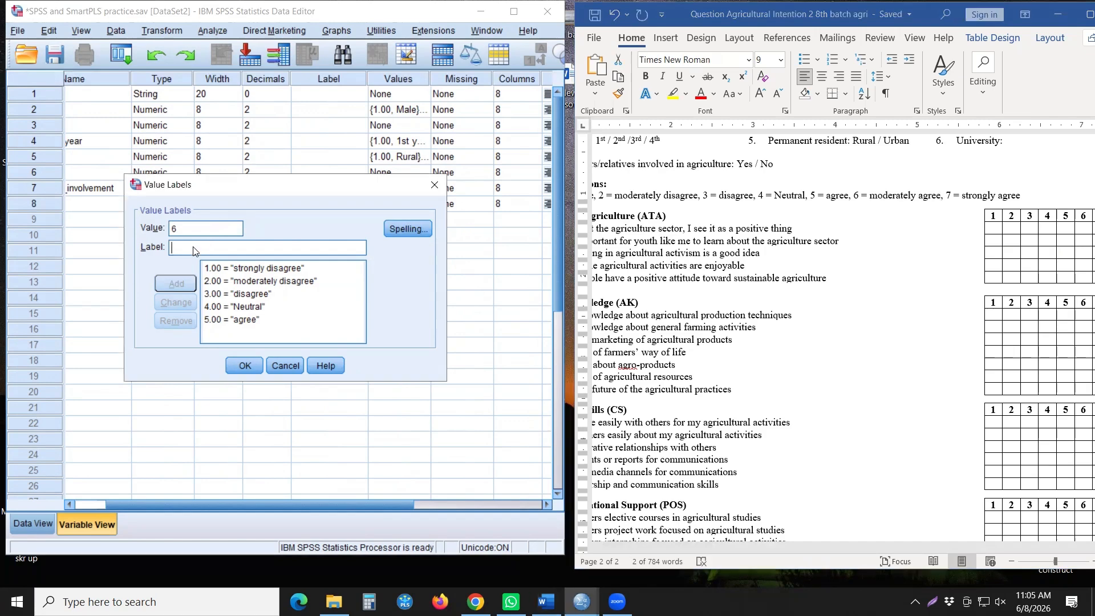
{"action": "key", "text": "ctrl+v"}
{"action": "left_click", "coordinate": [178, 283]}
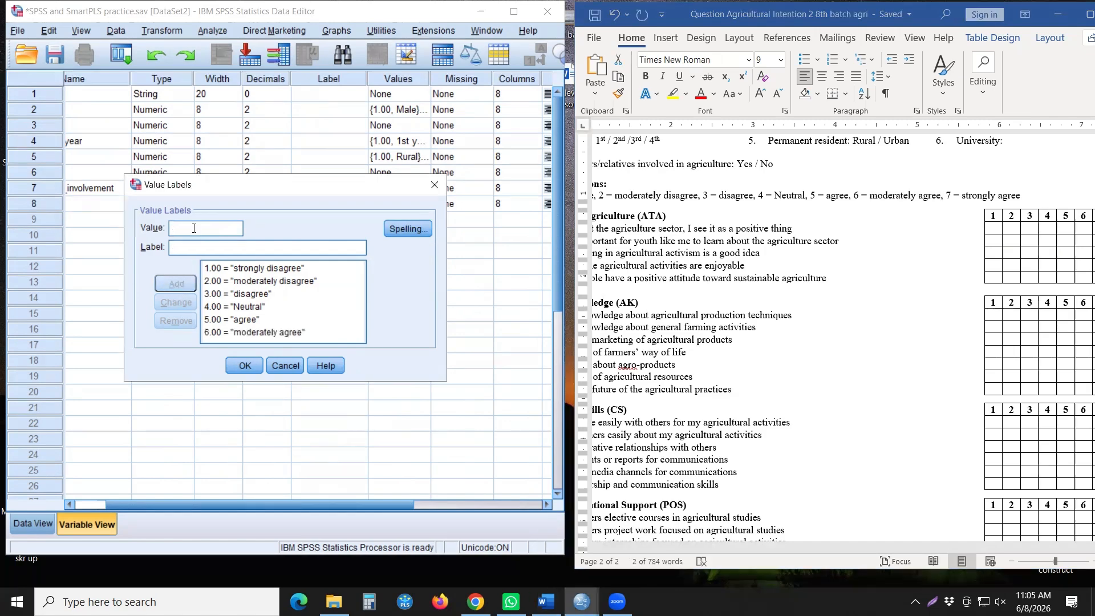
- Add the value label 7 = strongly agree from the questionnaire and apply the complete set of labels to ATA1
{"action": "type", "text": "7"}
{"action": "left_click", "coordinate": [964, 195]}
{"action": "left_click_drag", "start_coordinate": [963, 195], "coordinate": [1020, 195]}
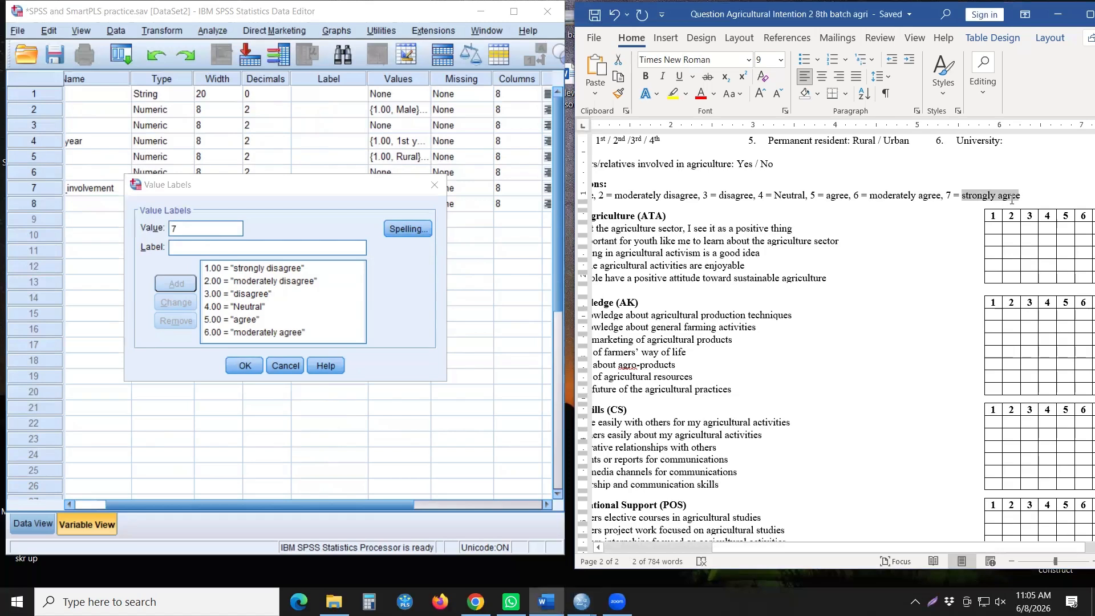
{"action": "left_click", "coordinate": [179, 246]}
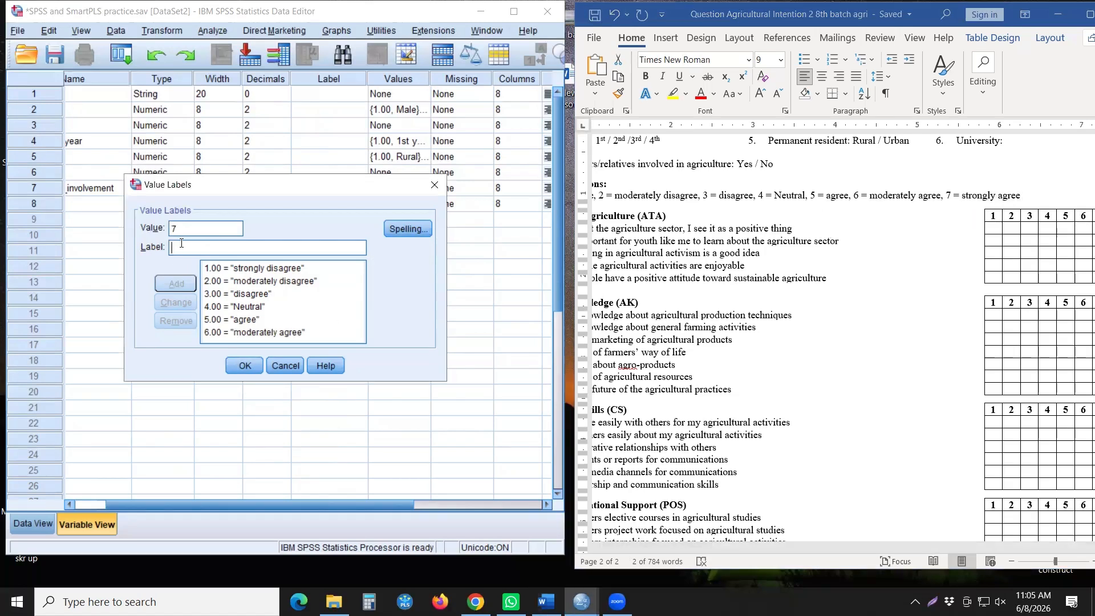
{"action": "key", "text": "ctrl+v"}
{"action": "left_click", "coordinate": [173, 281]}
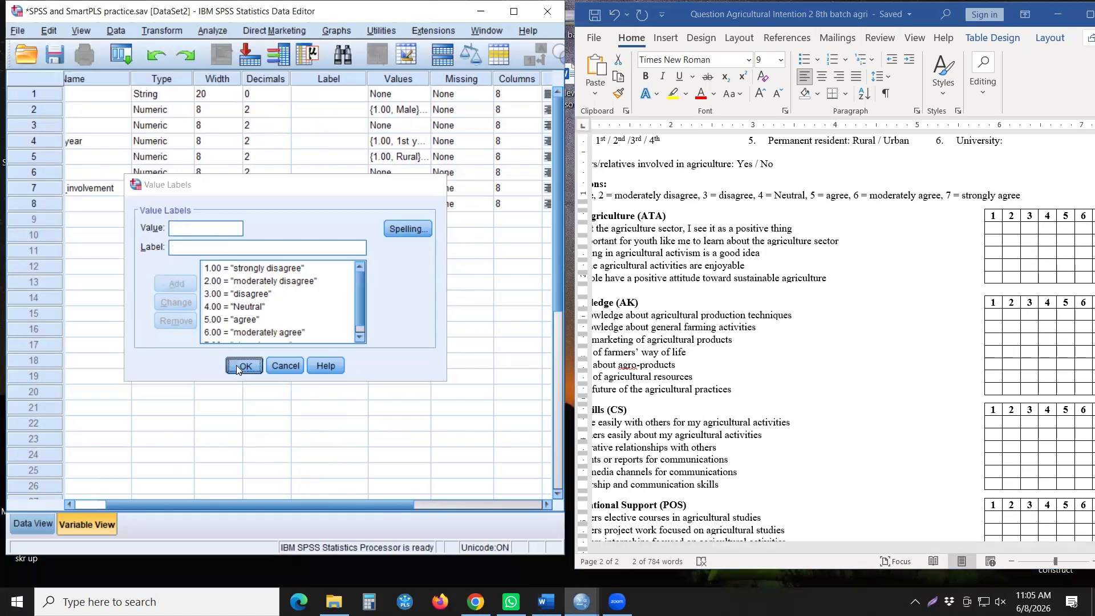
{"action": "left_click", "coordinate": [235, 366]}
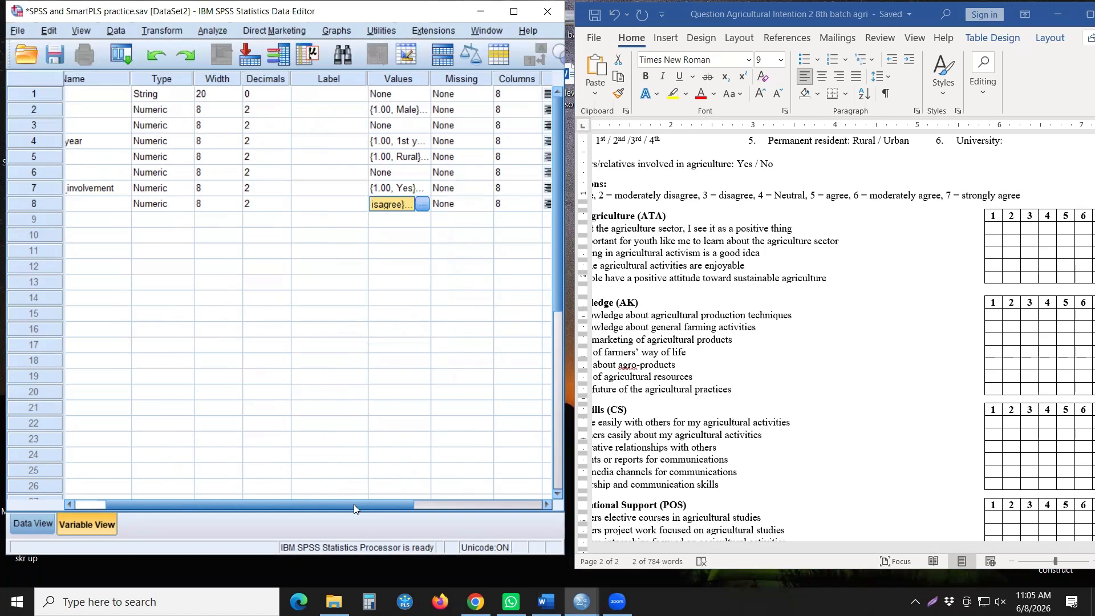
- Set the measurement level of ATA1 to Scale
{"action": "left_click_drag", "start_coordinate": [354, 504], "coordinate": [352, 504]}
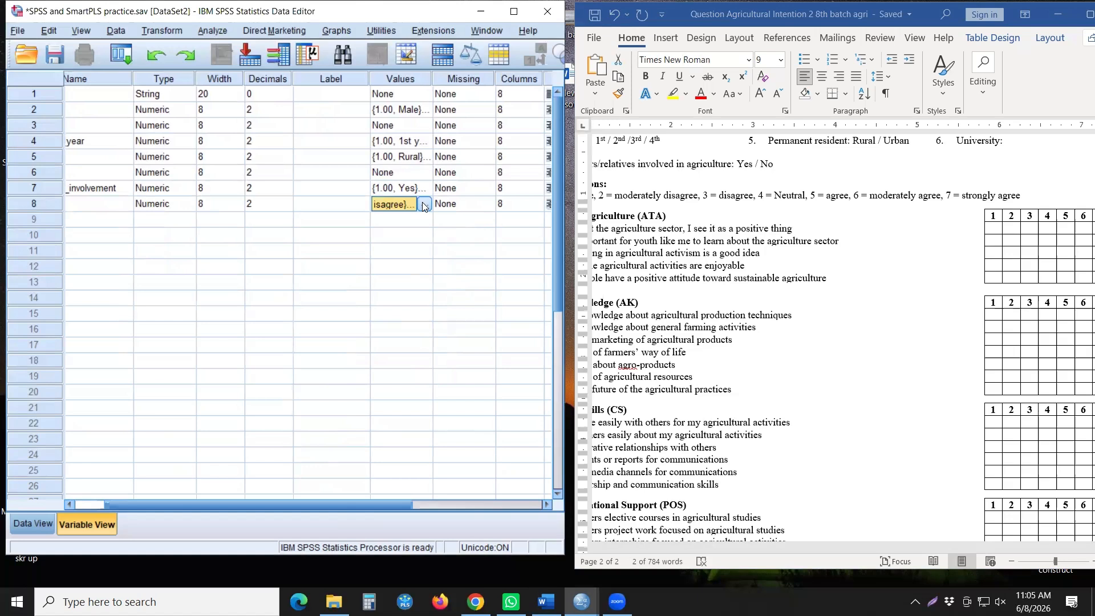
{"action": "left_click_drag", "start_coordinate": [192, 505], "coordinate": [342, 505]}
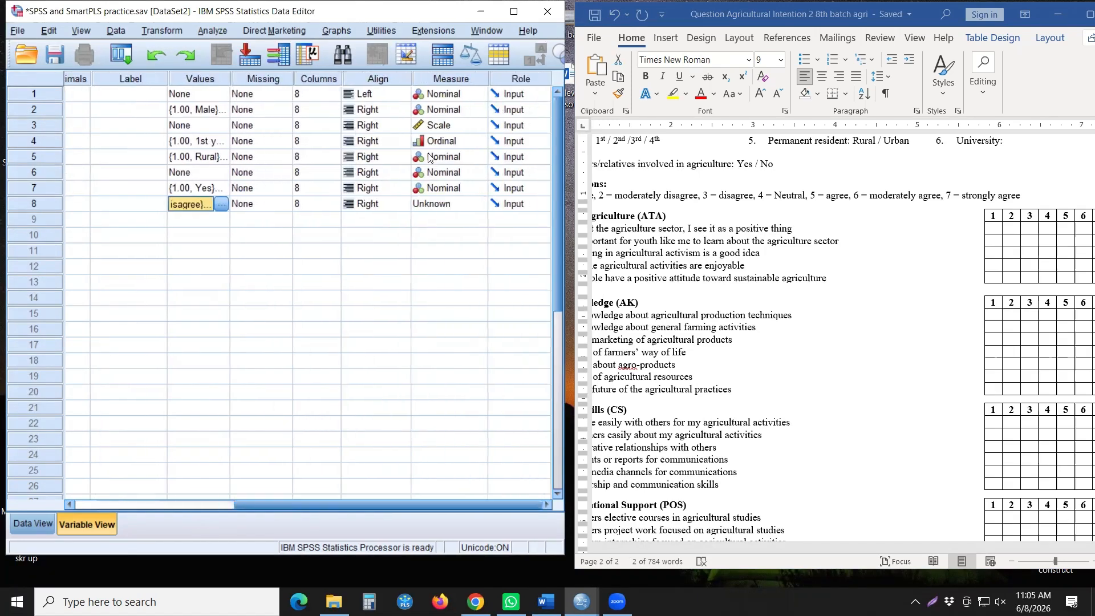
{"action": "left_click", "coordinate": [472, 209]}
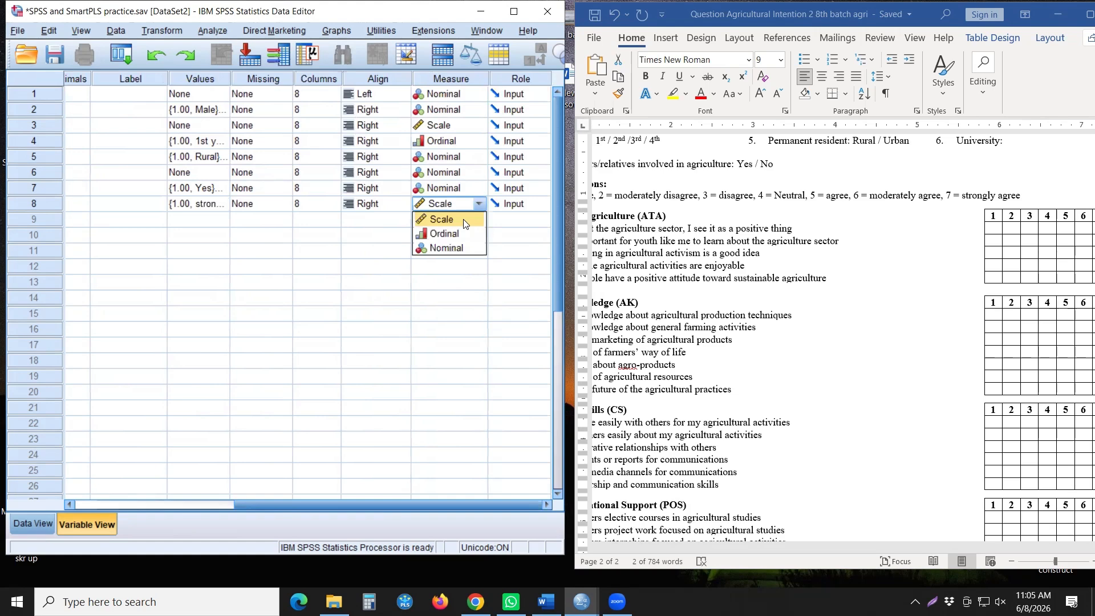
{"action": "left_click", "coordinate": [464, 223]}
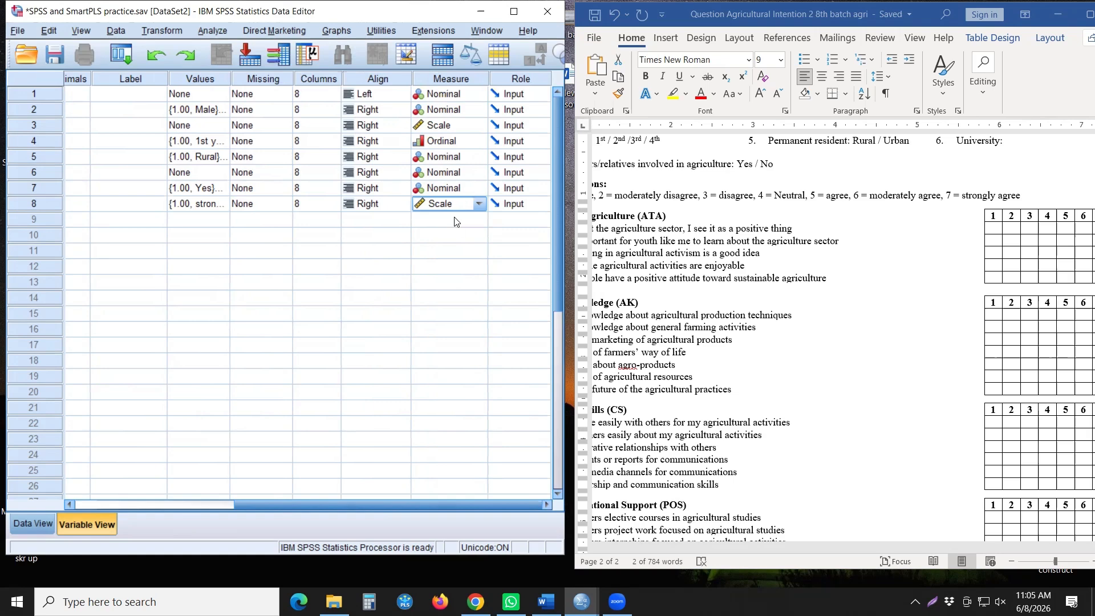
- Add a variable named ATA2 below ATA1, following the questionnaire's Attitude Toward Agriculture items
{"action": "left_click_drag", "start_coordinate": [256, 504], "coordinate": [94, 502]}
{"action": "left_click", "coordinate": [94, 217]}
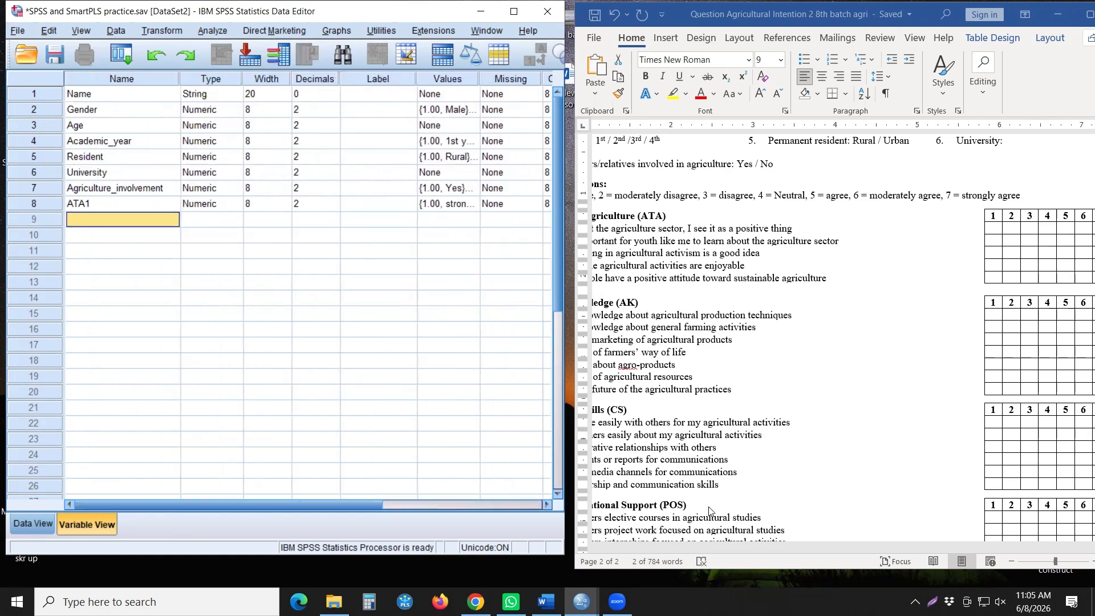
{"action": "left_click", "coordinate": [917, 549]}
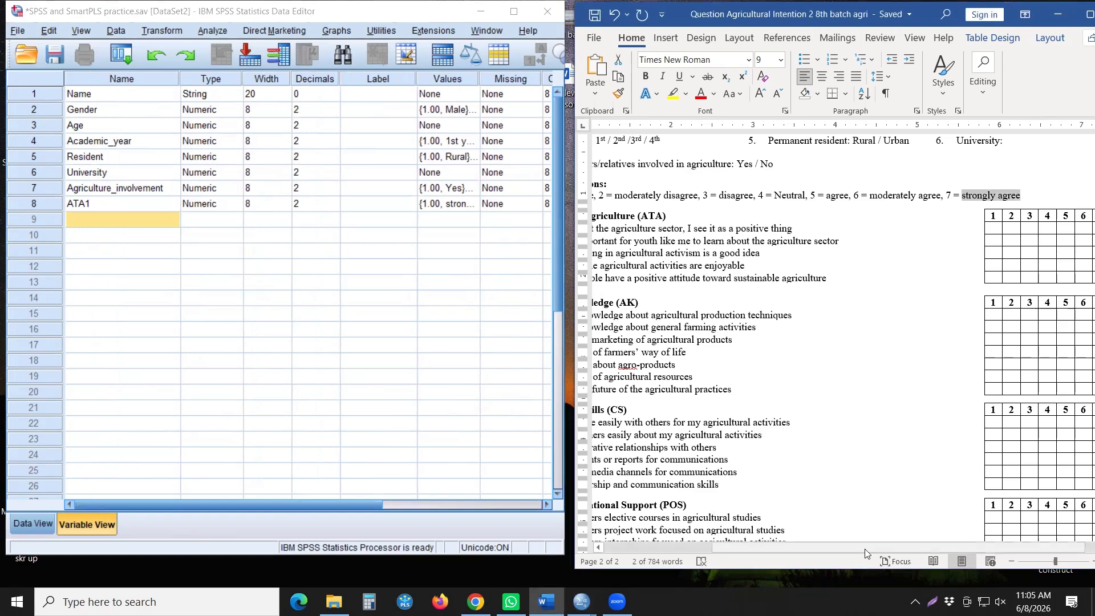
{"action": "left_click_drag", "start_coordinate": [917, 549], "coordinate": [673, 565]}
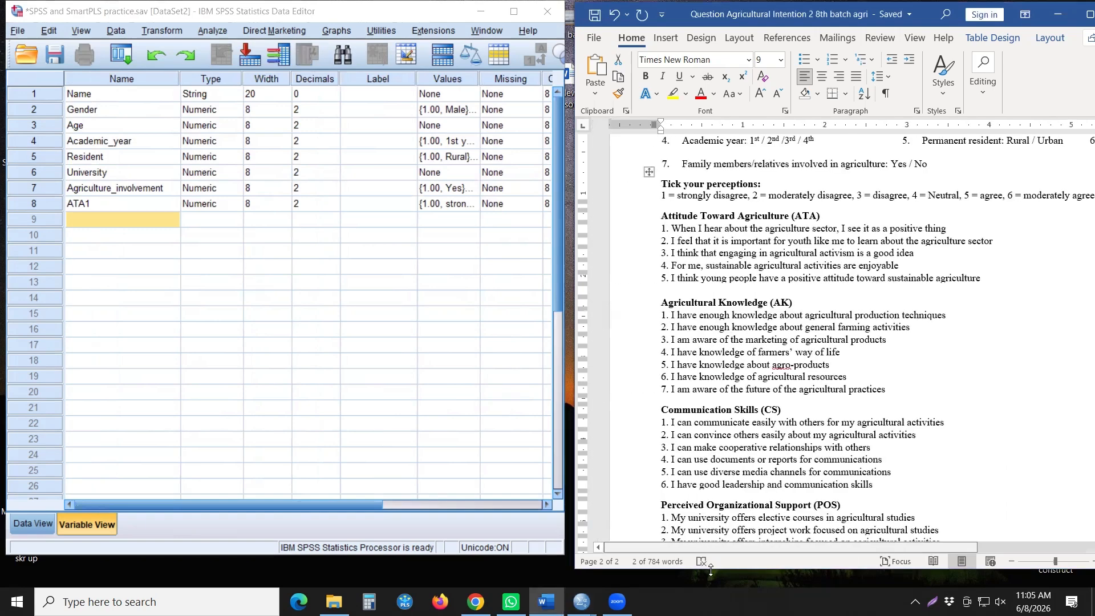
{"action": "left_click", "coordinate": [96, 222]}
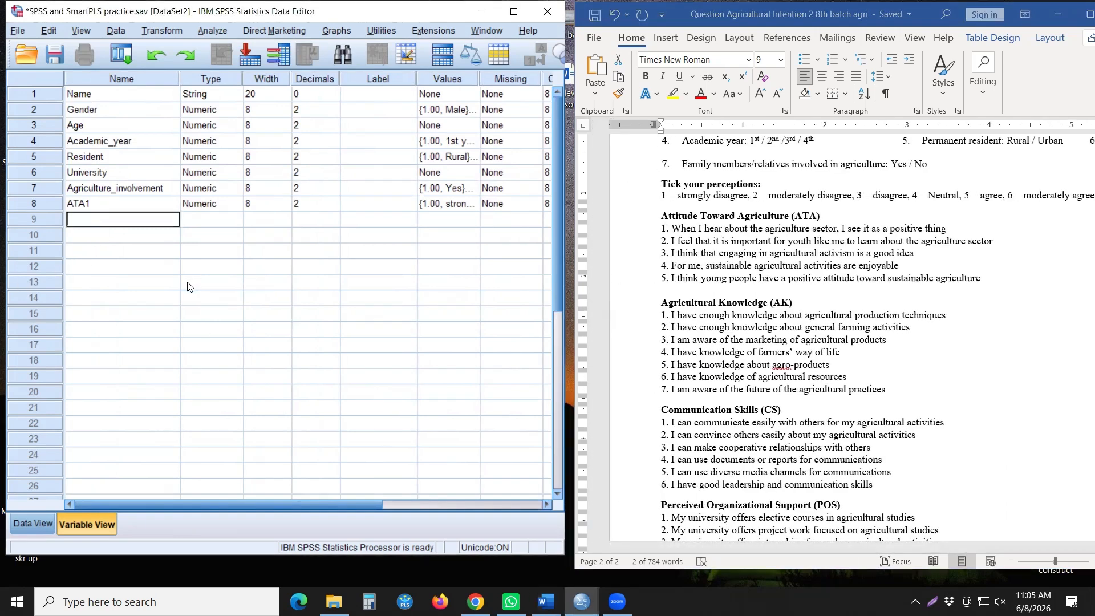
{"action": "type", "text": "at"}
{"action": "key", "text": "BackSpace"}
{"action": "key", "text": "BackSpace"}
{"action": "type", "text": "ATA2"}
{"action": "key", "text": "Return"}
- Add a variable for the third Attitude Toward Agriculture item and make sure its name reads ATA3
{"action": "type", "text": "A"}
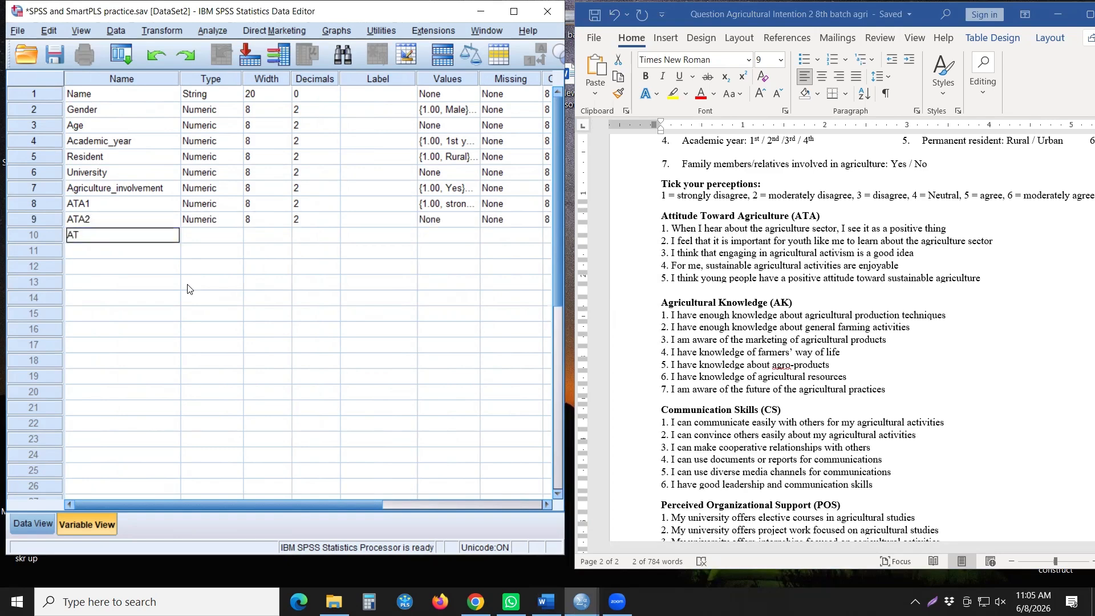
{"action": "key", "text": "Return"}
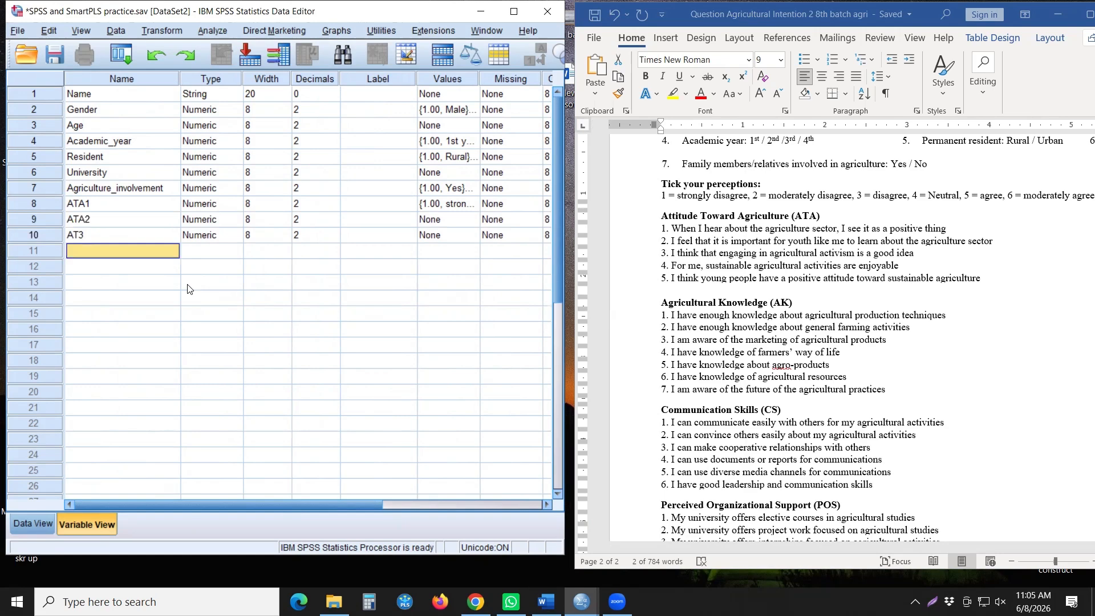
{"action": "key", "text": "Up"}
{"action": "type", "text": "ATA"}
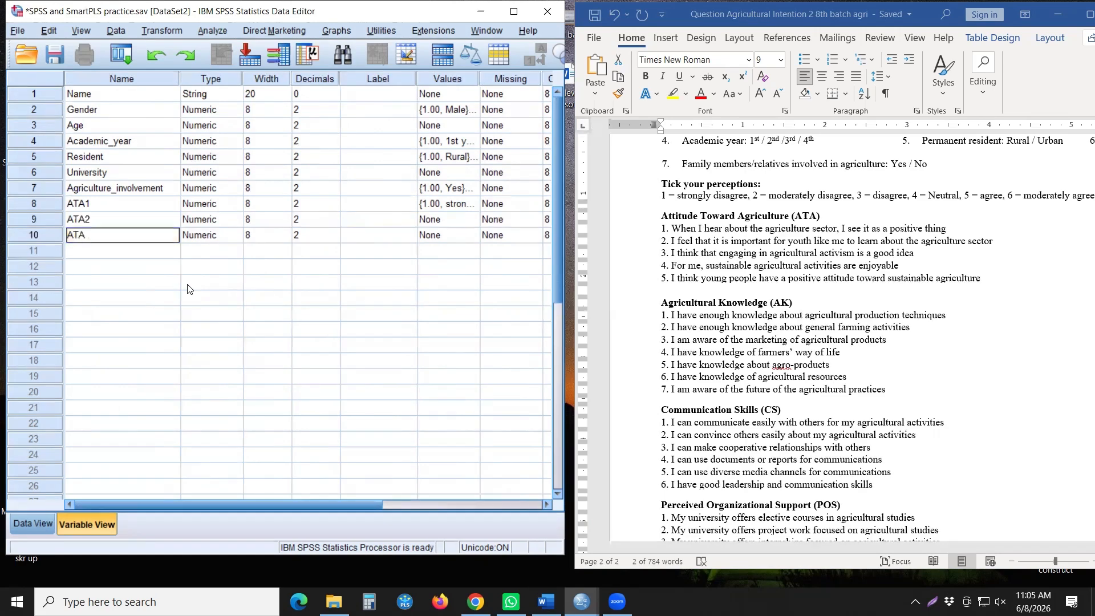
{"action": "type", "text": "3"}
{"action": "key", "text": "Return"}
- Add the variables ATA4 and ATA5 to complete the Attitude Toward Agriculture items
{"action": "type", "text": "AT"}
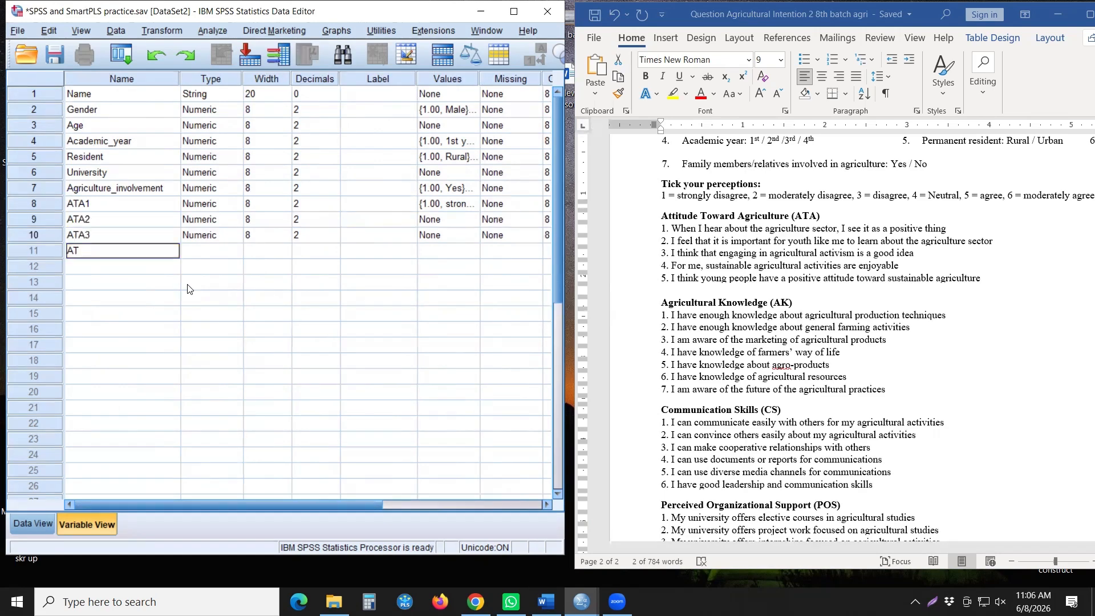
{"action": "type", "text": "A4"}
{"action": "key", "text": "Return"}
{"action": "type", "text": "\\AT"}
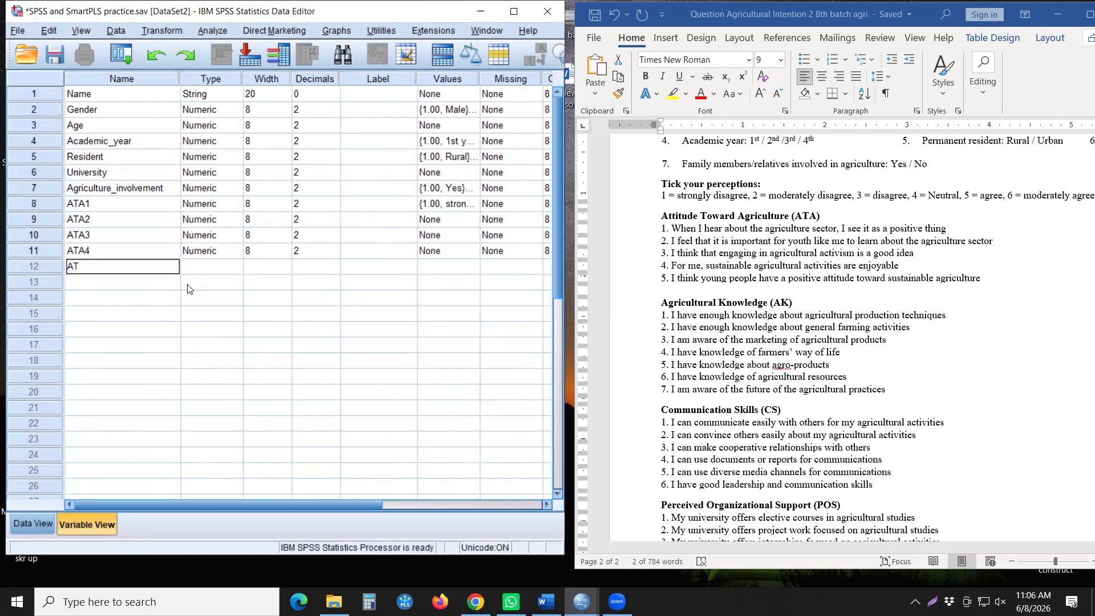
{"action": "type", "text": "A5"}
{"action": "key", "text": "Return"}
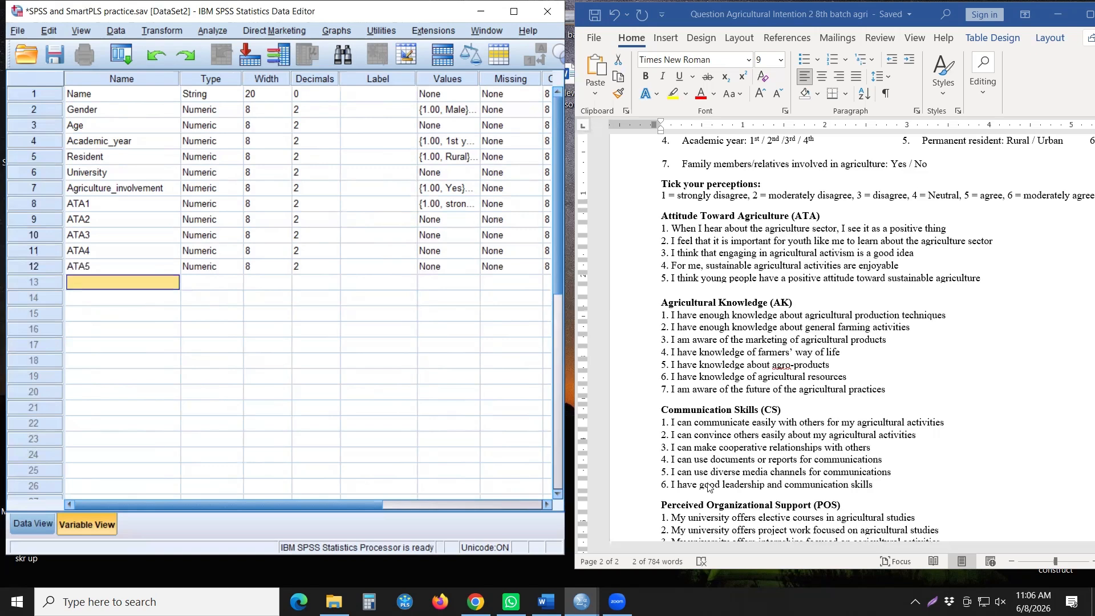
- Add the variables AK1 and AK2 for the first two Agricultural Knowledge items
{"action": "type", "text": "AK"}
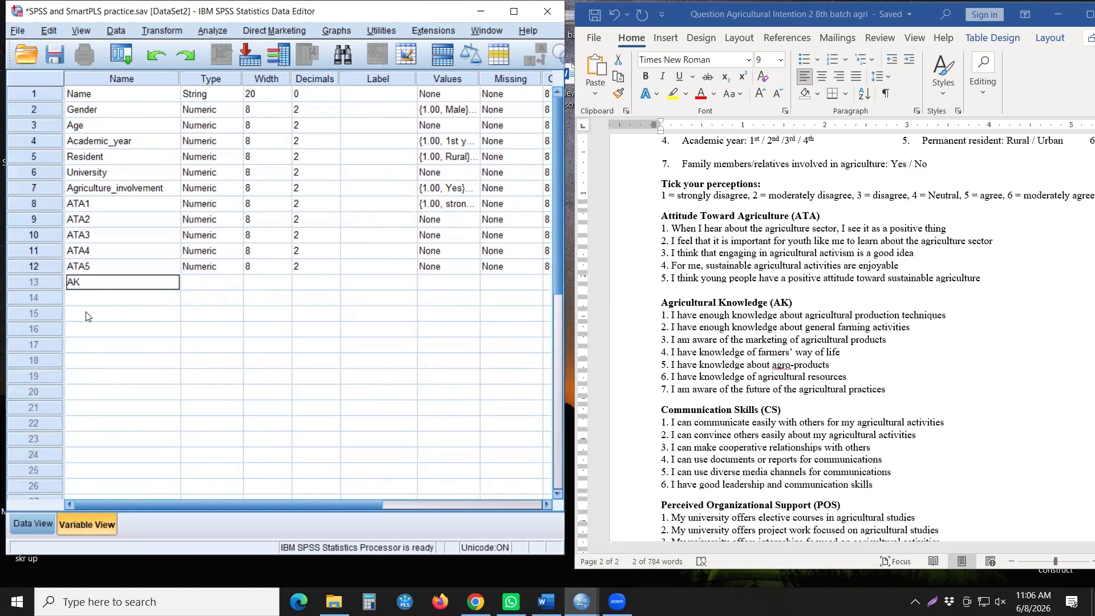
{"action": "type", "text": "1"}
{"action": "key", "text": "Return"}
{"action": "type", "text": "AK"}
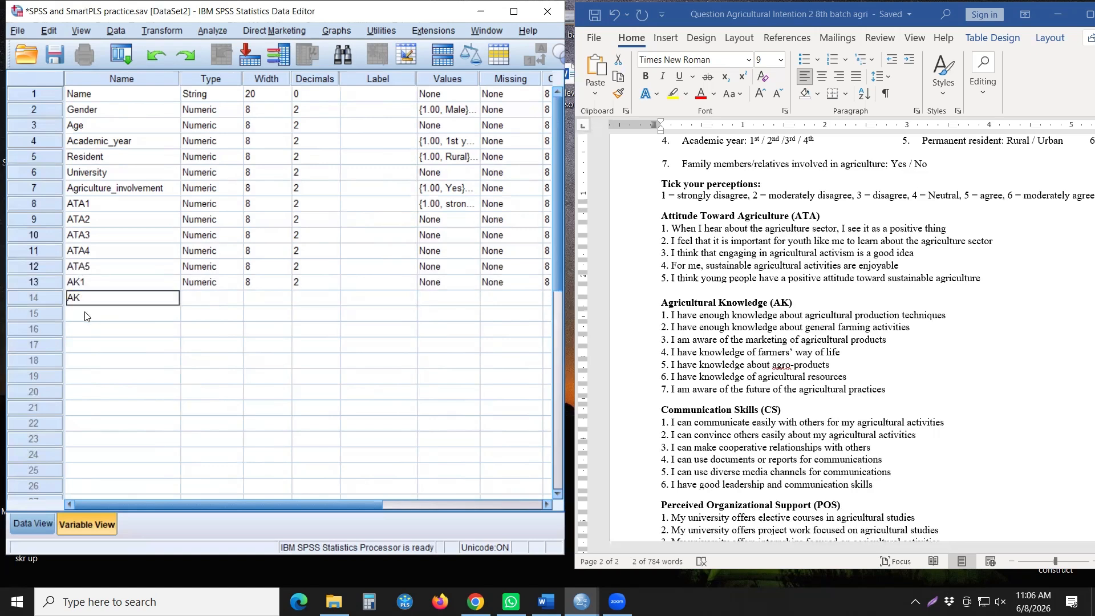
{"action": "type", "text": "2\\"}
{"action": "key", "text": "Return"}
- Add the variables AK3, AK4 and AK5 for the next Agricultural Knowledge items
{"action": "type", "text": "AK"}
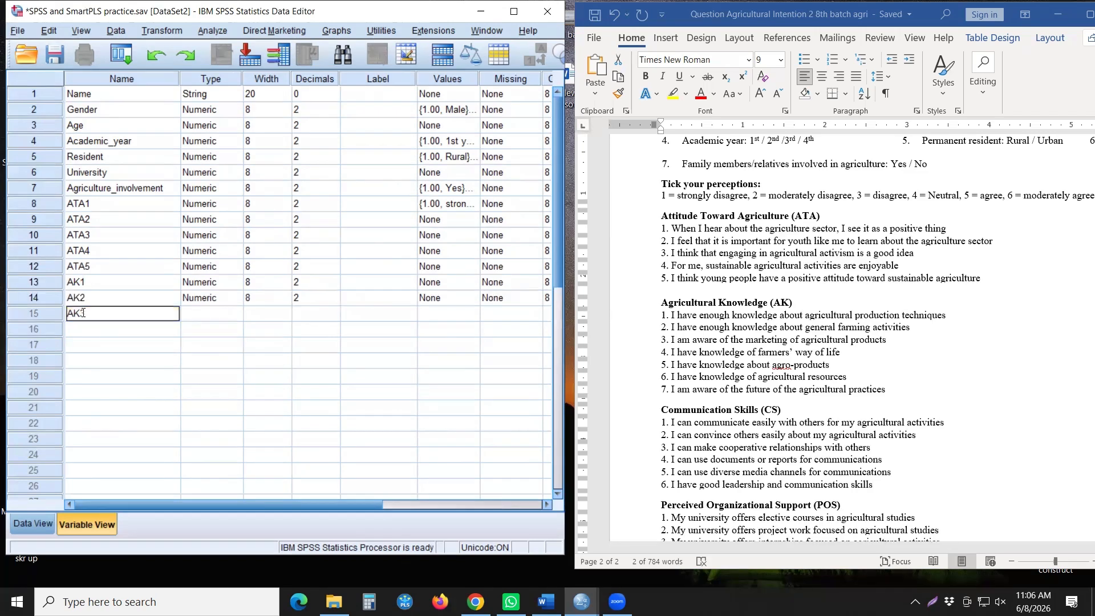
{"action": "type", "text": "3"}
{"action": "key", "text": "Return"}
{"action": "type", "text": "AK"}
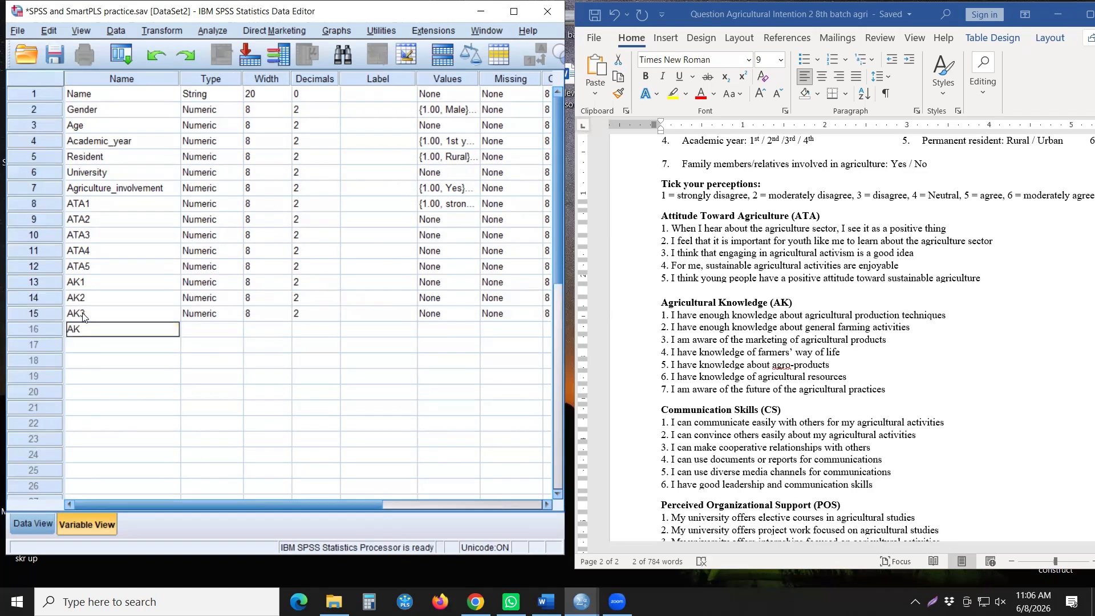
{"action": "type", "text": "4"}
{"action": "key", "text": "Return"}
{"action": "type", "text": "AK5"}
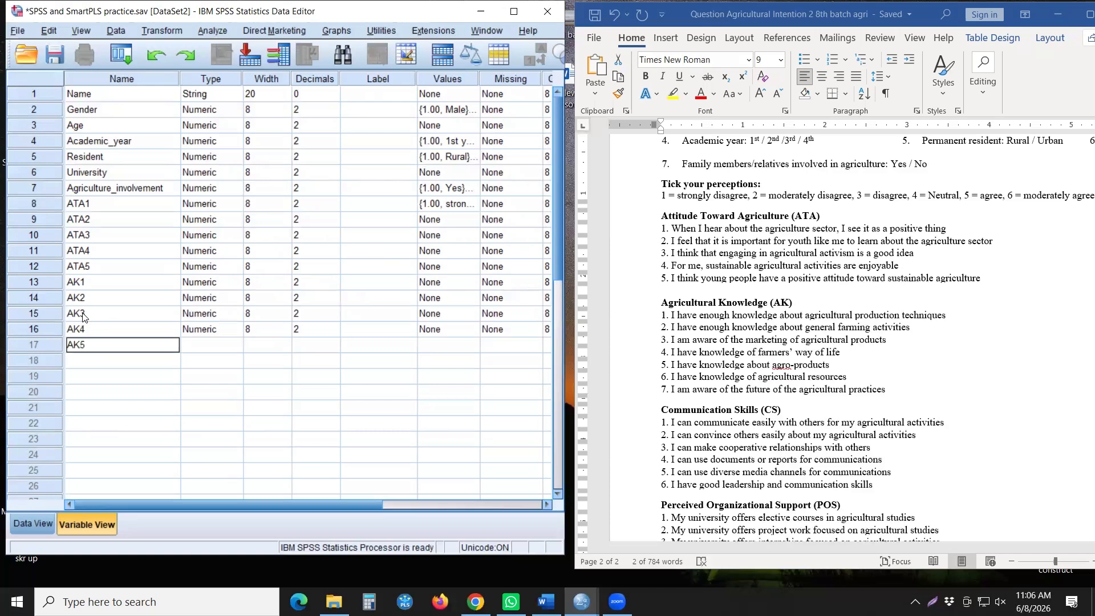
{"action": "key", "text": "Return"}
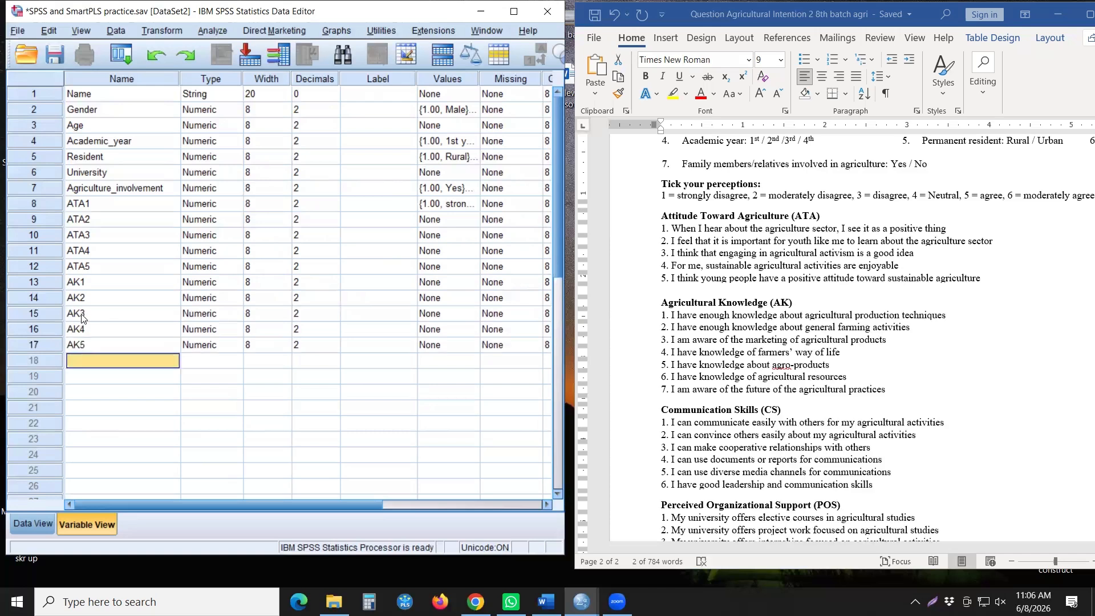
- Add a variable named AK7 in the row directly below AK5
{"action": "type", "text": "AK"}
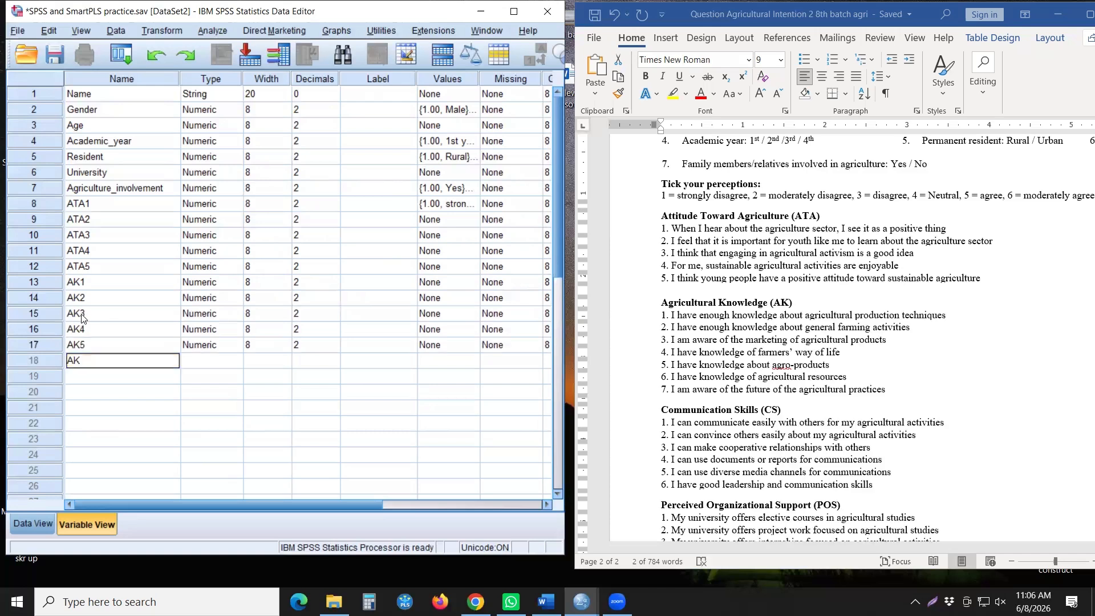
{"action": "type", "text": "7"}
{"action": "key", "text": "Return"}
{"action": "type", "text": "AK"}
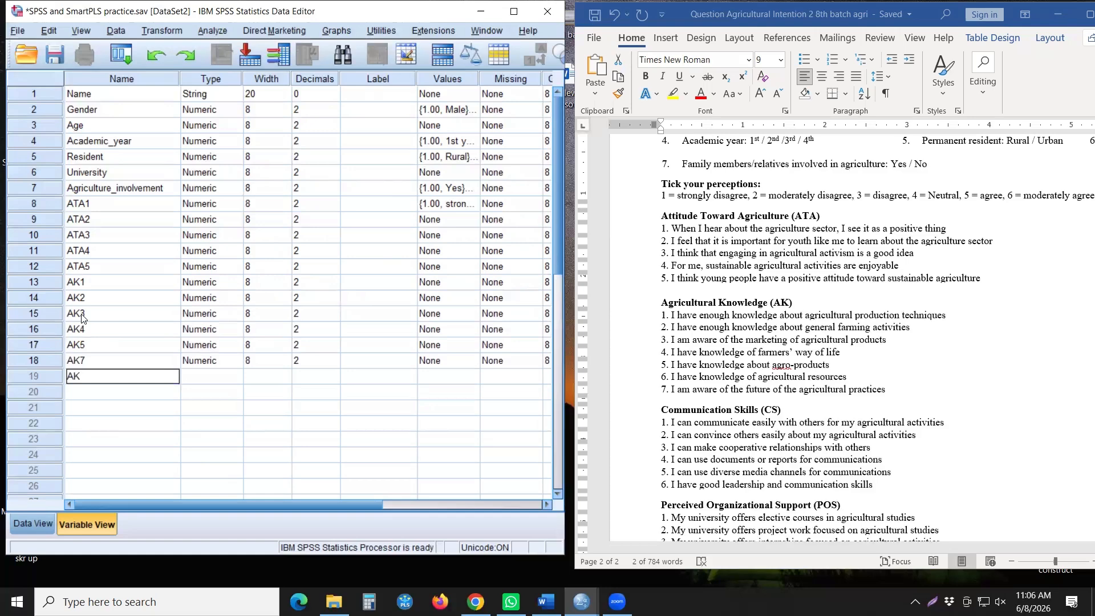
{"action": "key", "text": "Return"}
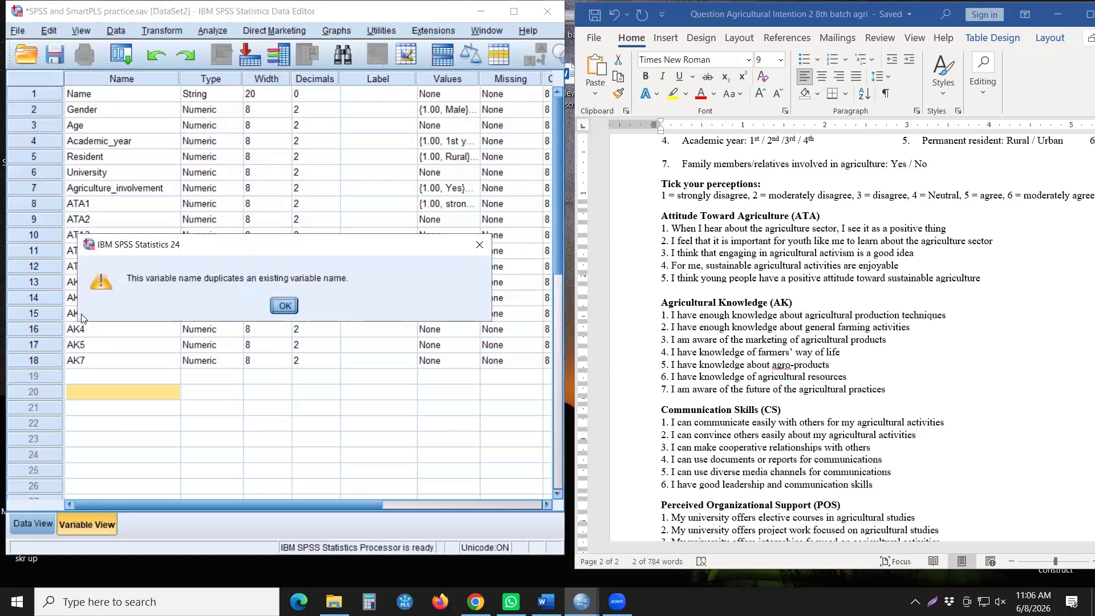
{"action": "key", "text": "Return"}
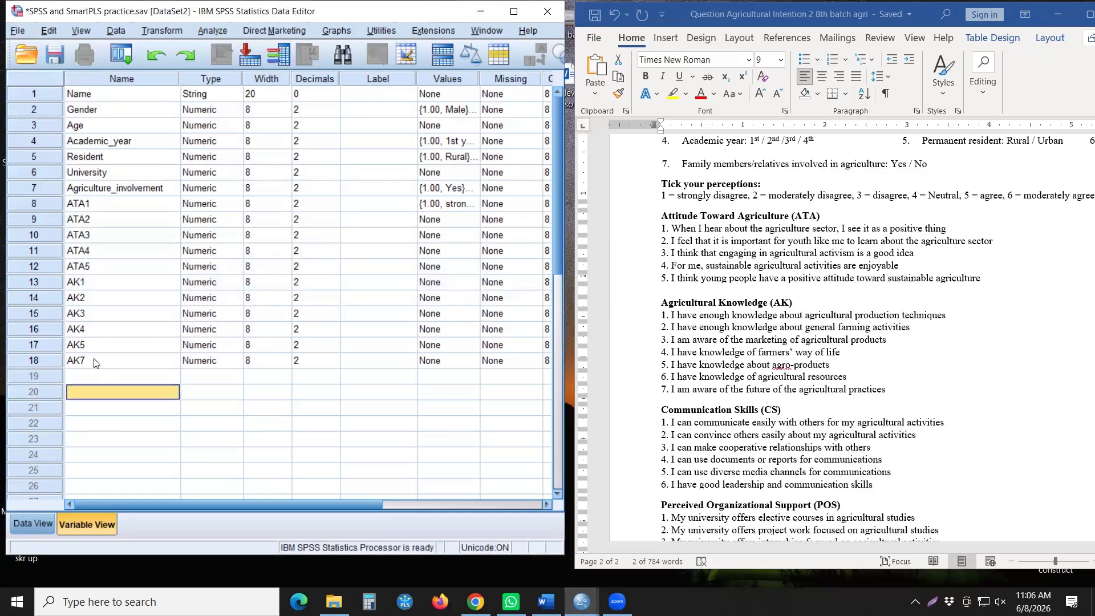
- Rename the variable below AK5 to AK6 and add AK7 in the row after it
{"action": "left_click", "coordinate": [88, 363]}
{"action": "double_click", "coordinate": [89, 364]}
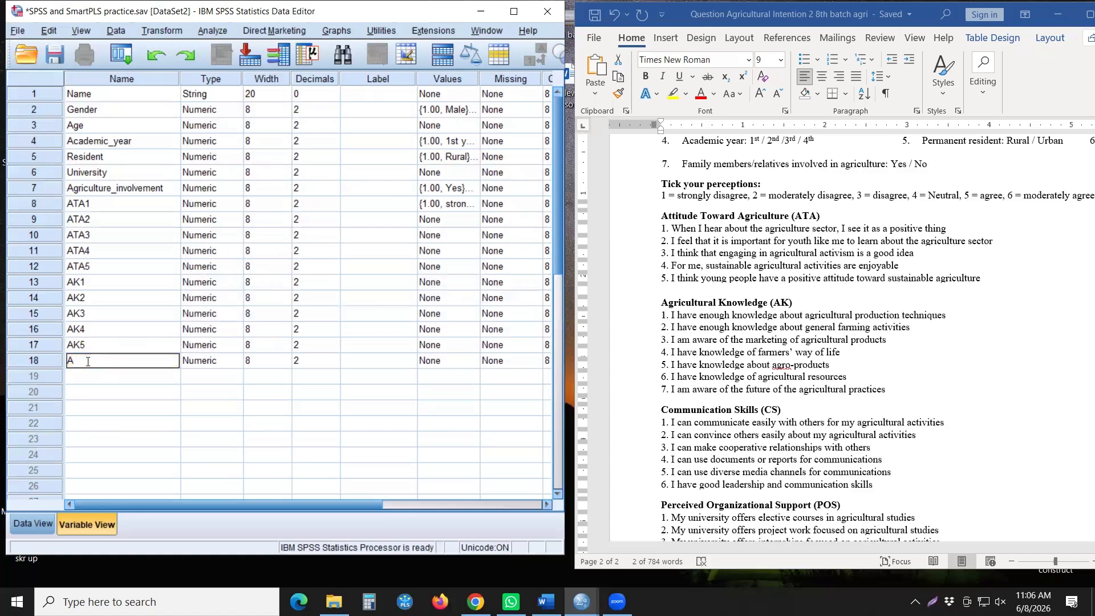
{"action": "key", "text": "BackSpace"}
{"action": "type", "text": "6"}
{"action": "key", "text": "Return"}
{"action": "type", "text": "AK7"}
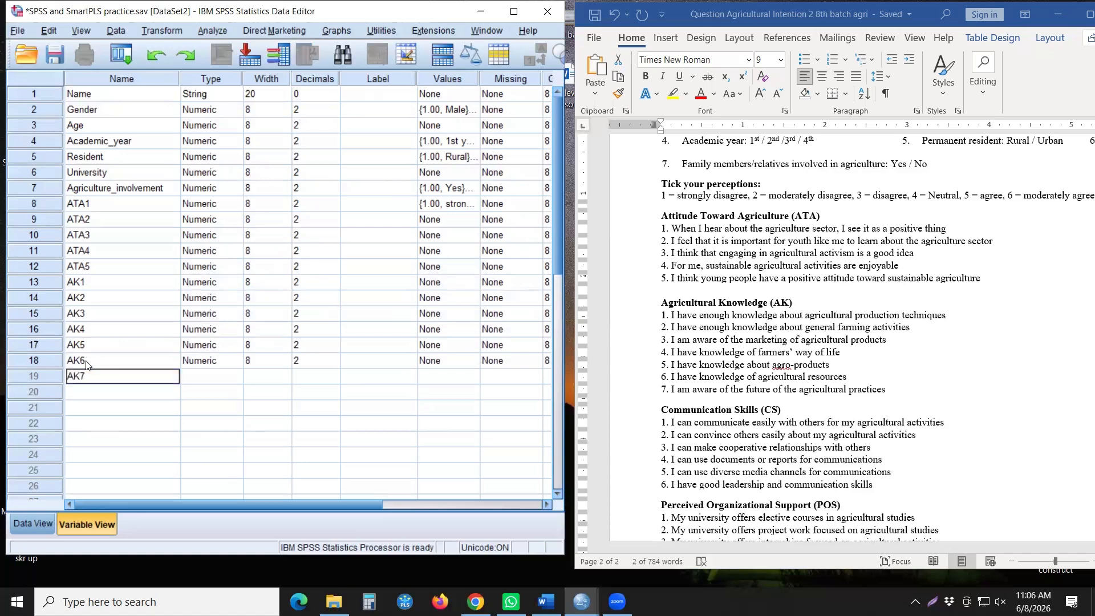
{"action": "key", "text": "Return"}
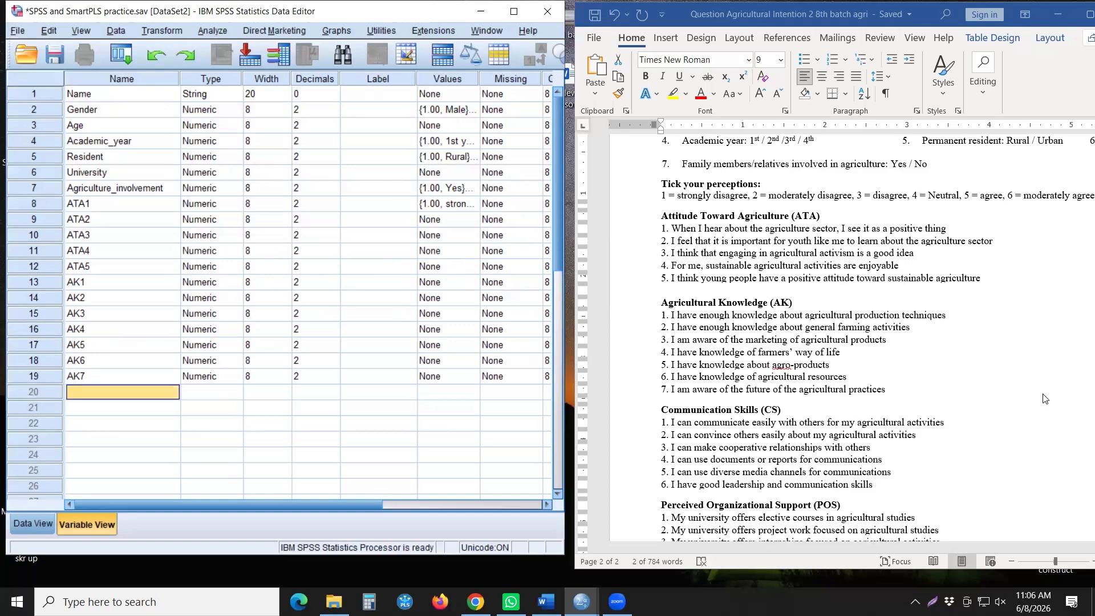
- Add the variables CS1, CS2 and CS3 for the first three Communication Skills items of the questionnaire
{"action": "scroll", "coordinate": [887, 376], "scroll_direction": "down", "scroll_amount": 1}
{"action": "scroll", "coordinate": [887, 376], "scroll_direction": "down", "scroll_amount": 2}
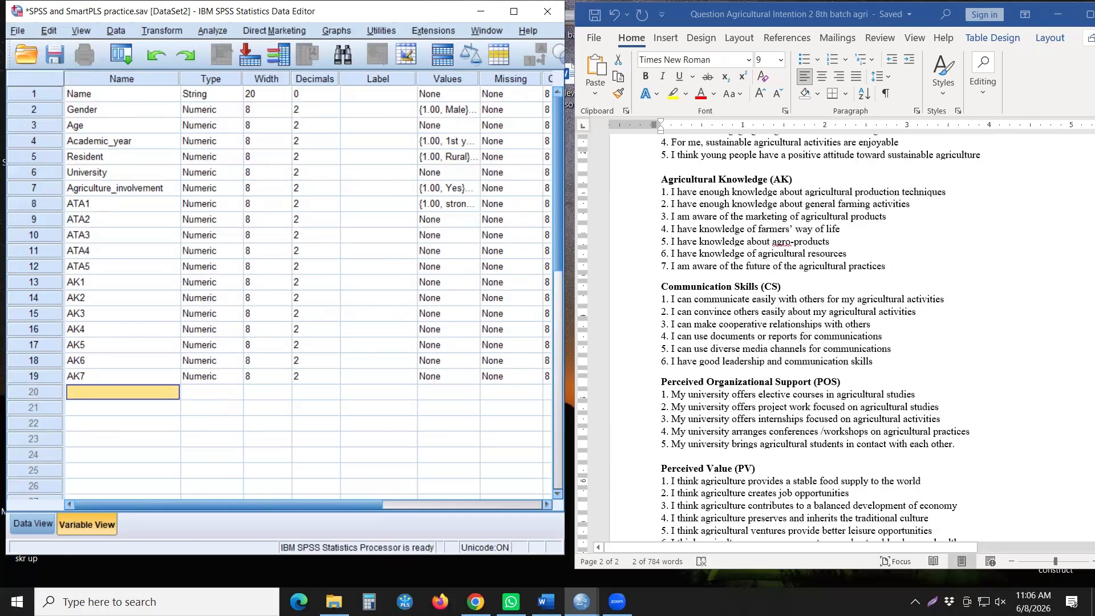
{"action": "type", "text": "CS1"}
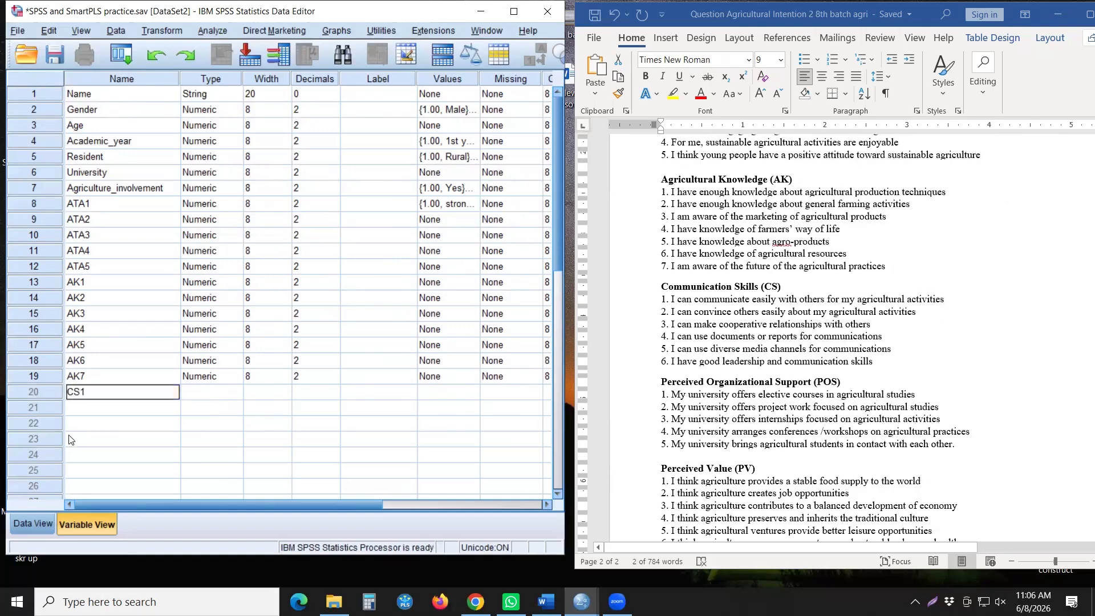
{"action": "key", "text": "Return"}
{"action": "type", "text": "CS2"}
{"action": "key", "text": "Return"}
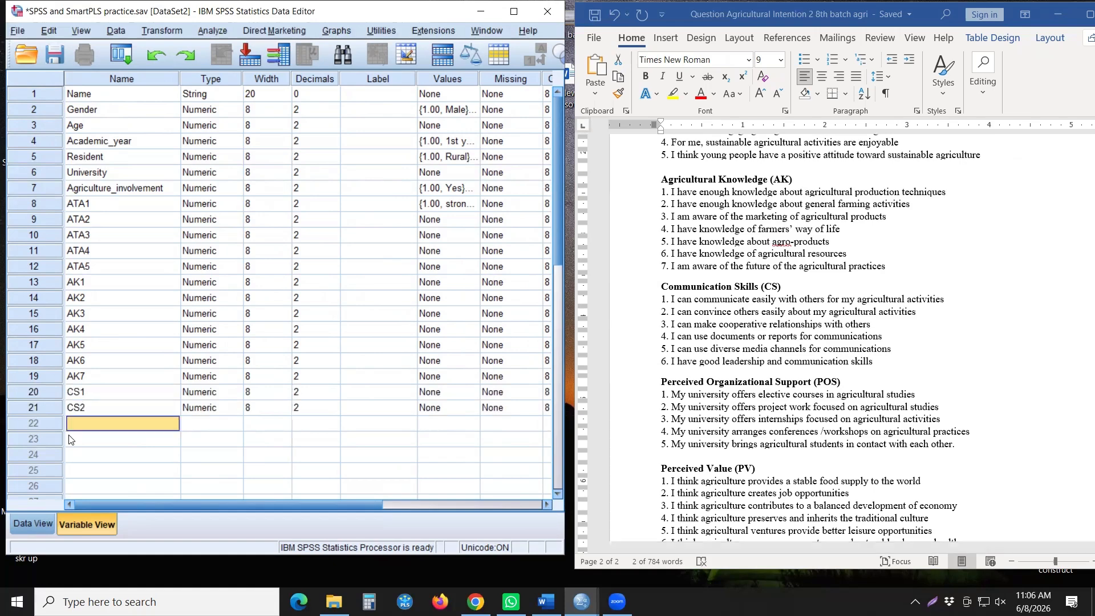
{"action": "type", "text": "CS3"}
{"action": "key", "text": "Return"}
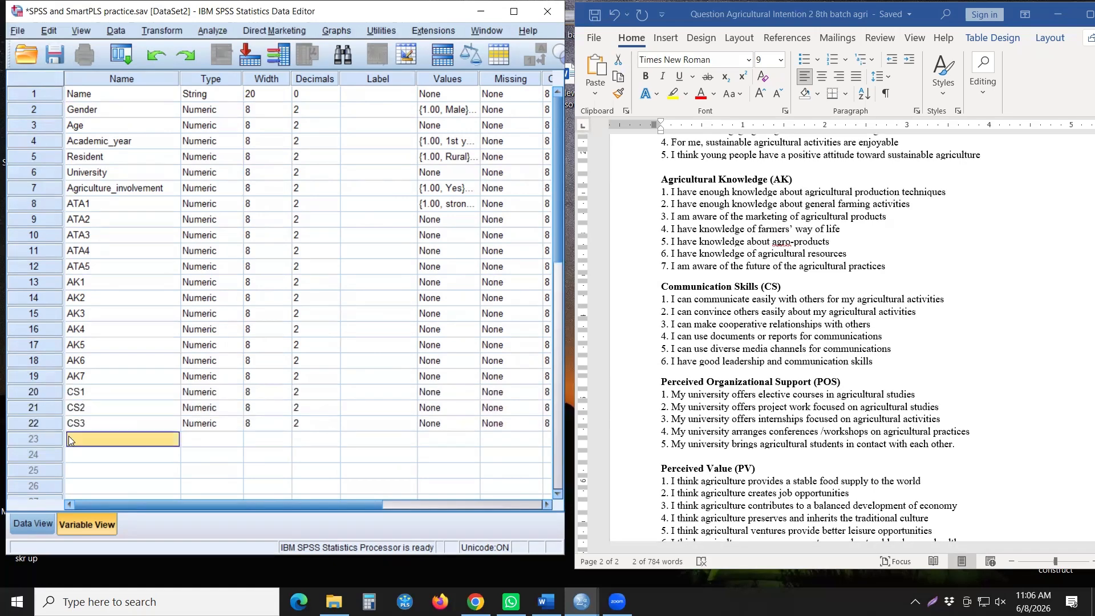
- Add the variables CS4, CS5 and CS6 to complete the Communication Skills items
{"action": "type", "text": "CS4"}
{"action": "key", "text": "Return"}
{"action": "type", "text": "CS"}
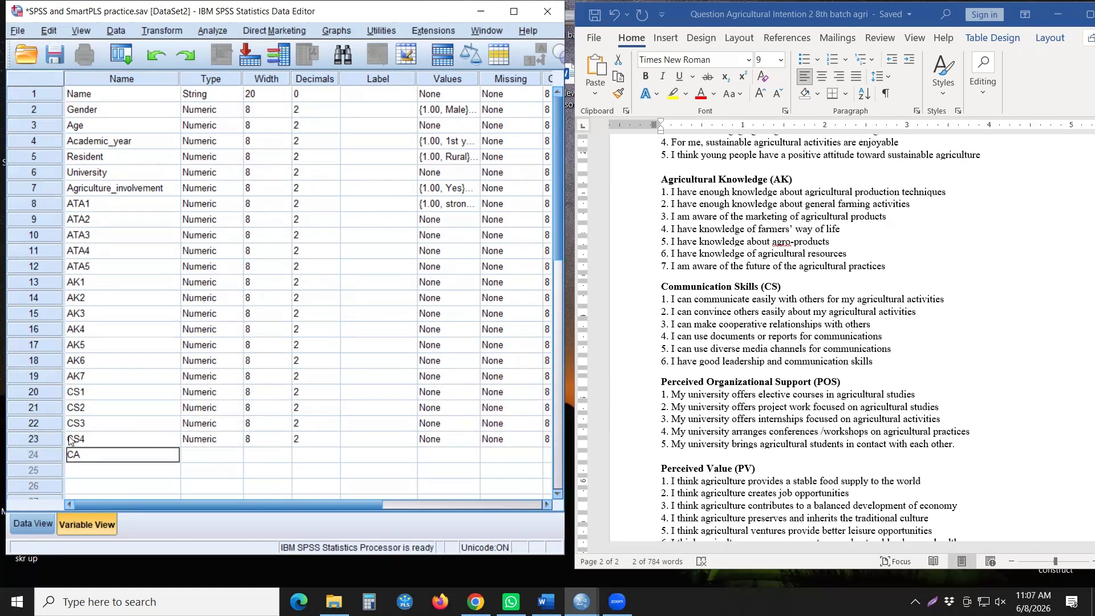
{"action": "type", "text": "5"}
{"action": "key", "text": "Return"}
{"action": "type", "text": "CS"}
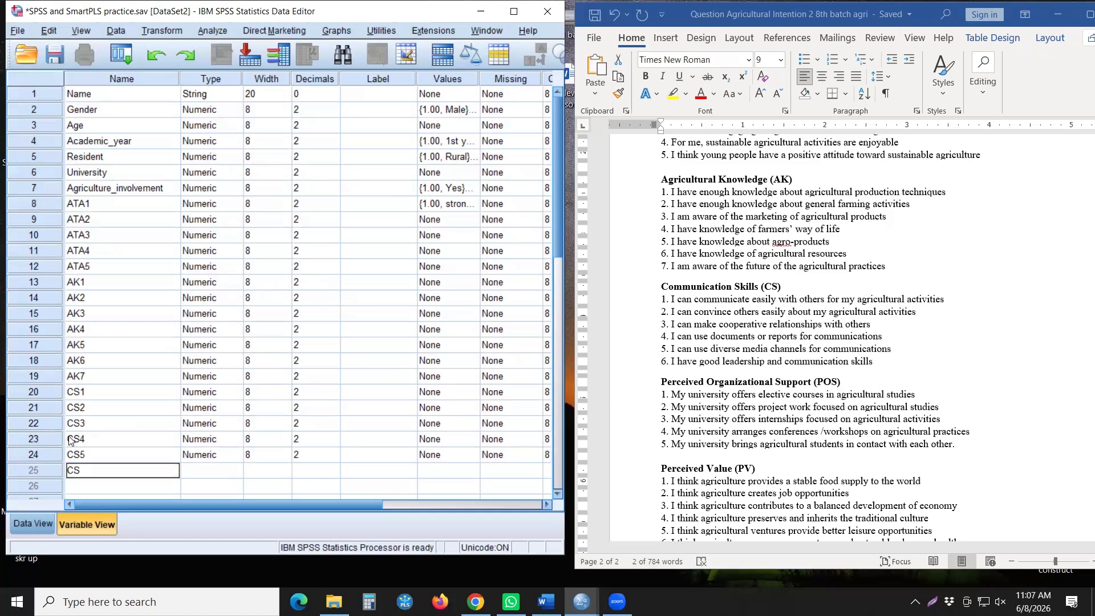
{"action": "type", "text": "6"}
{"action": "key", "text": "Return"}
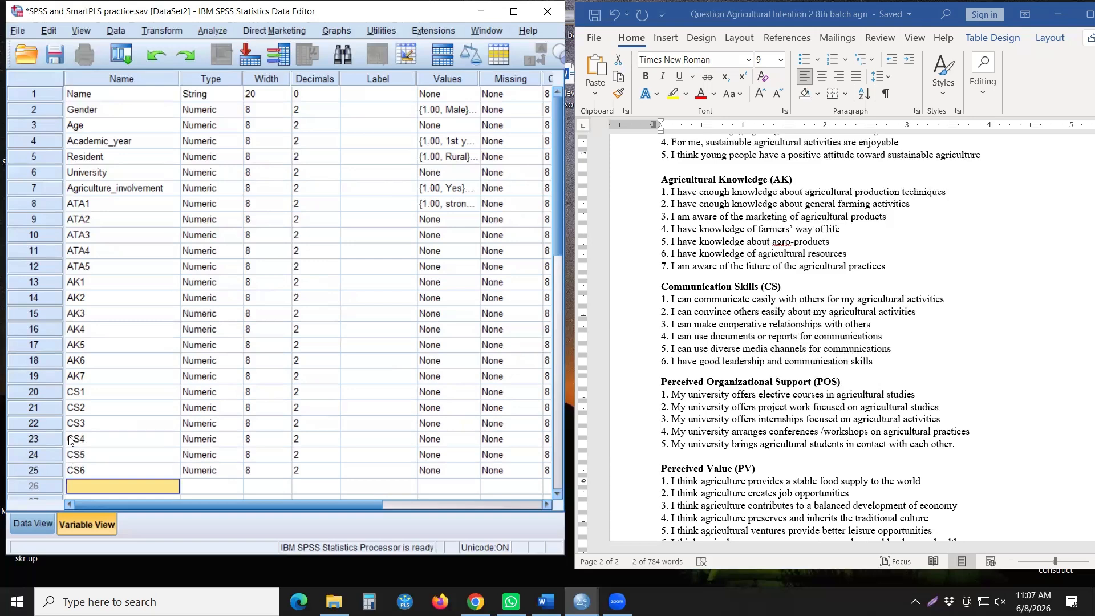
{"action": "scroll", "coordinate": [699, 381], "scroll_direction": "down", "scroll_amount": 2}
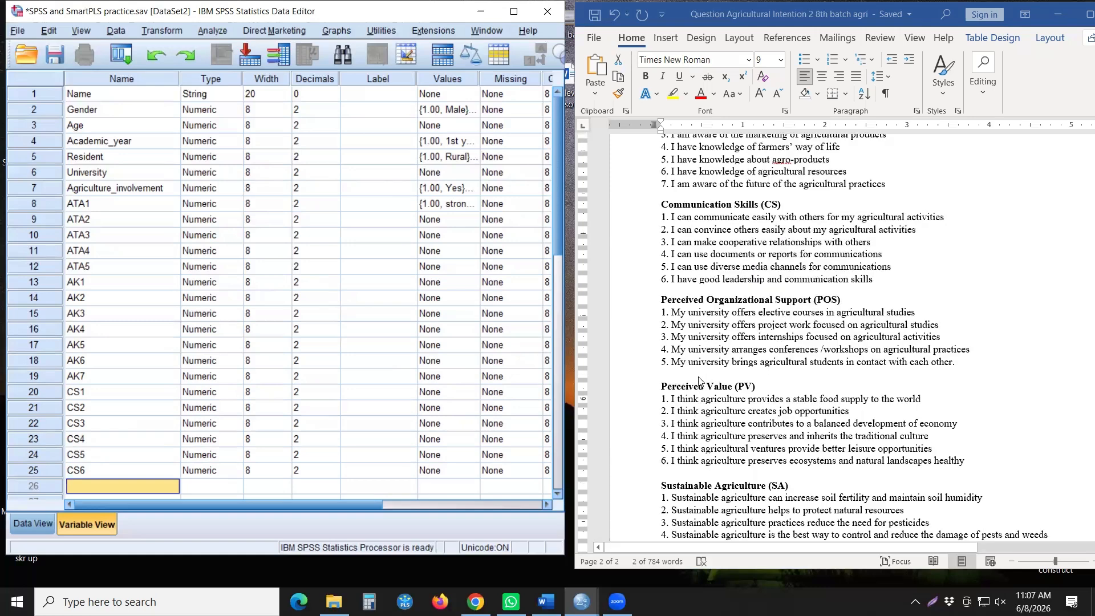
- Add the variables POS1, POS2 and POS3 for the first three Perceived Organizational Support items of the questionnaire
{"action": "type", "text": "POS1"}
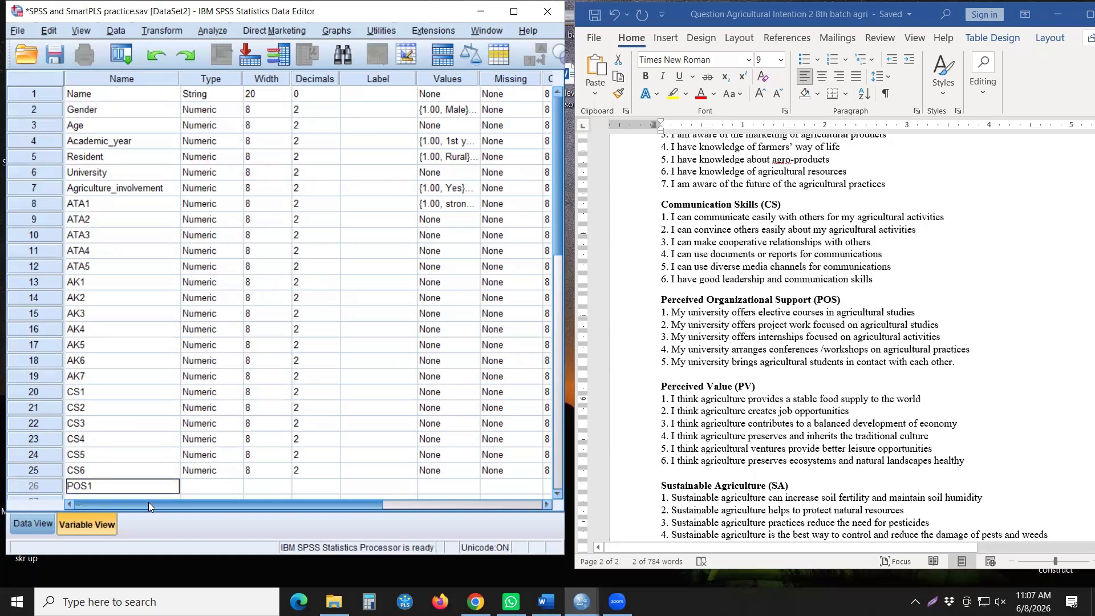
{"action": "key", "text": "Return"}
{"action": "type", "text": "POS2"}
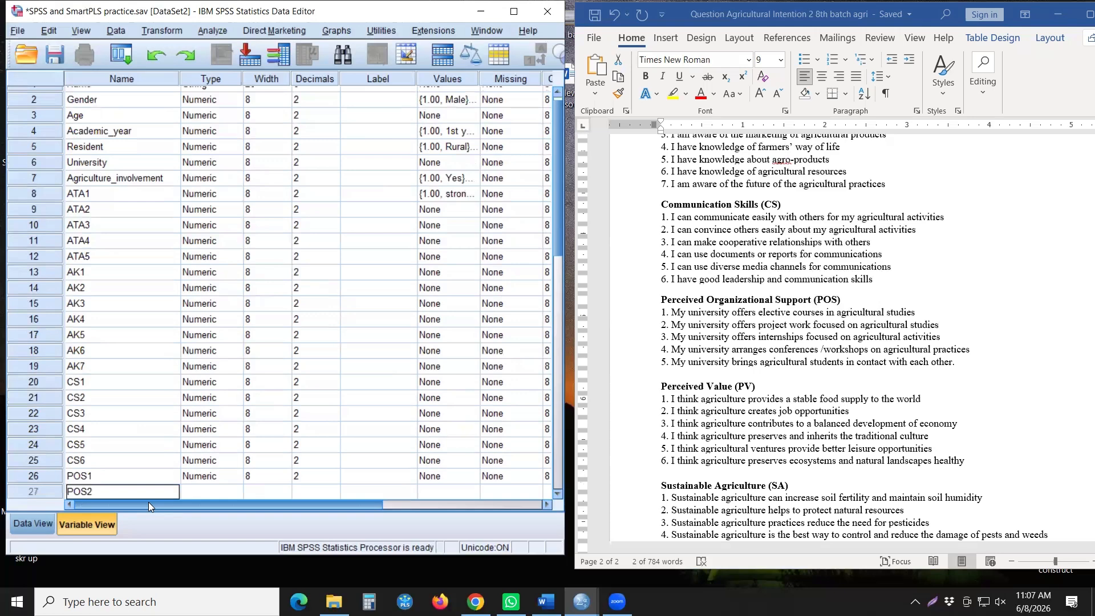
{"action": "key", "text": "Return"}
{"action": "type", "text": "PO2"}
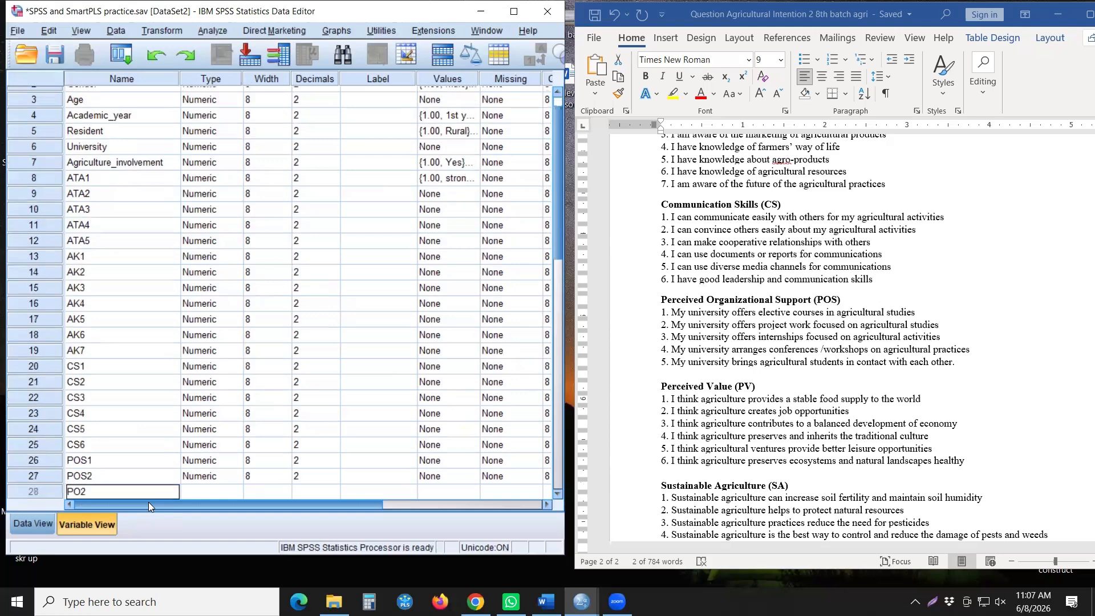
{"action": "key", "text": "Return"}
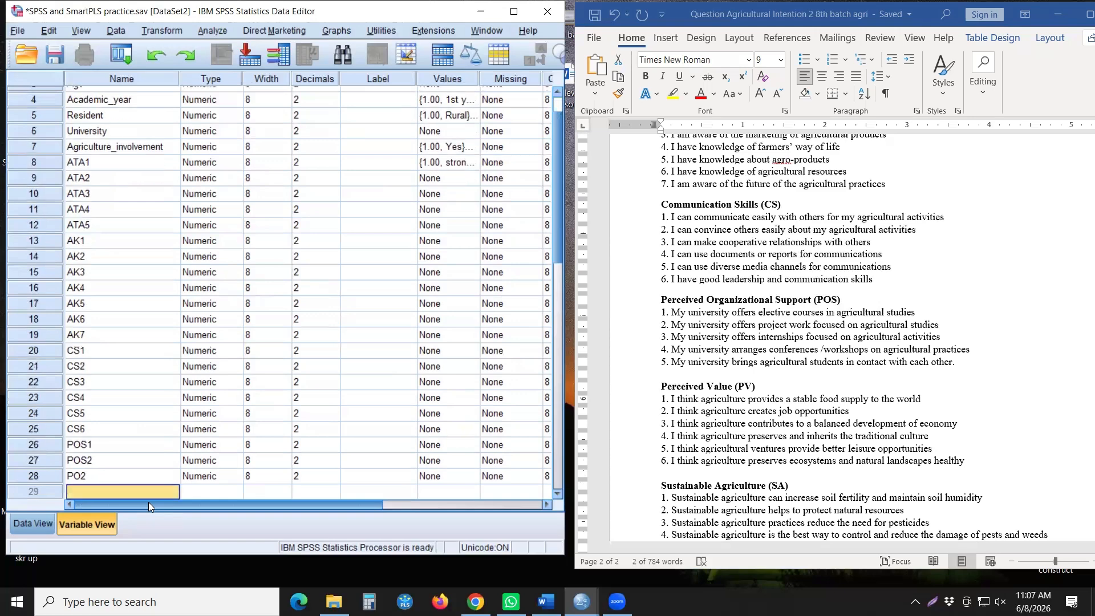
{"action": "key", "text": "Up"}
{"action": "type", "text": "P"}
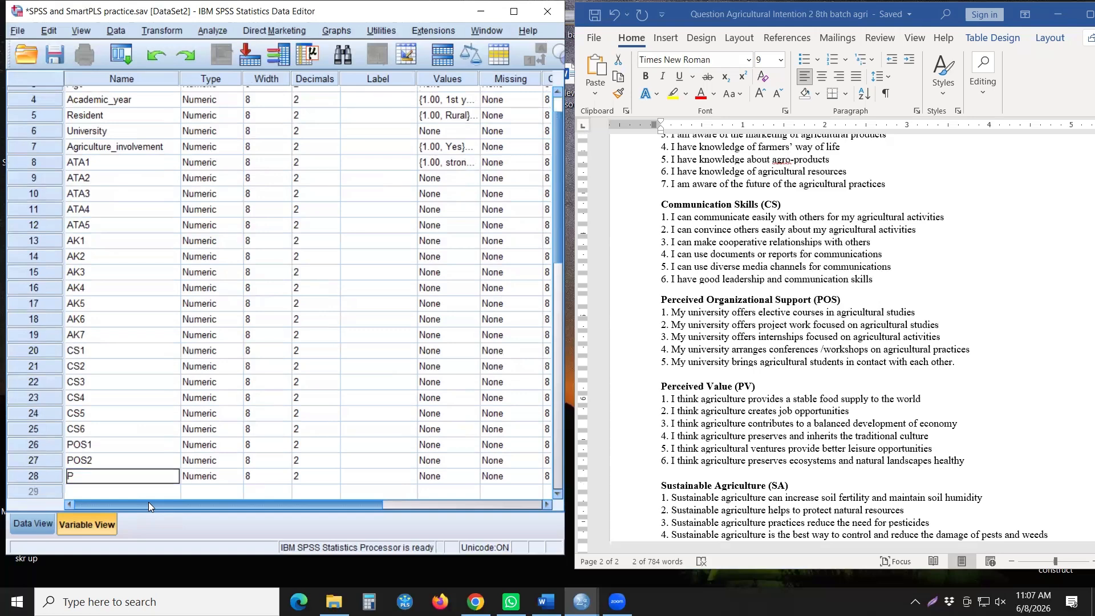
{"action": "type", "text": "OS3"}
{"action": "key", "text": "Return"}
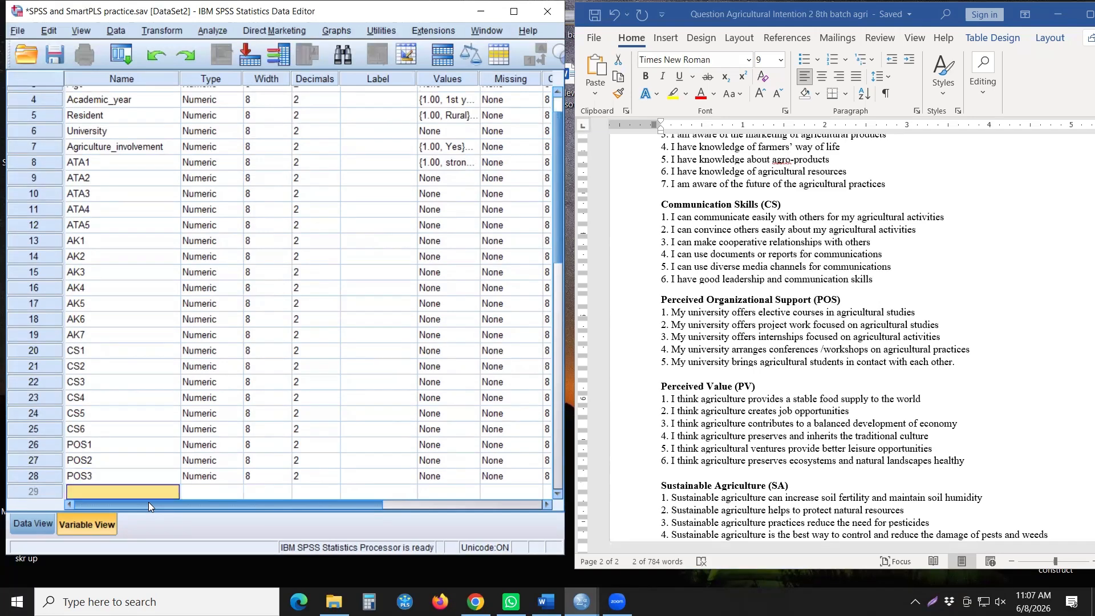
- Add the variables POS4 and POS5 to complete the Perceived Organizational Support items
{"action": "type", "text": "POS"}
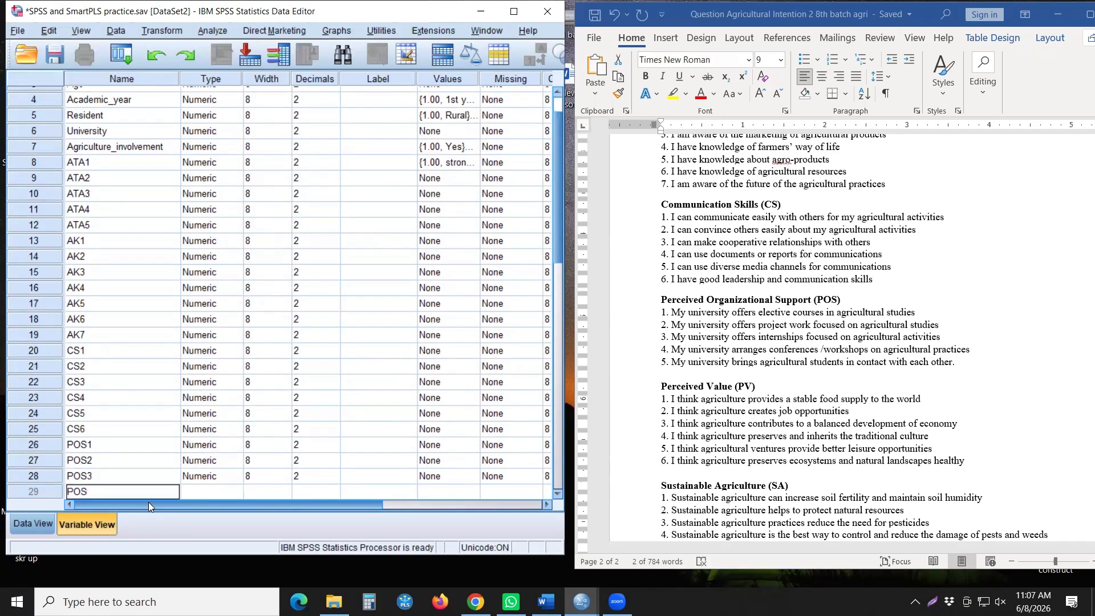
{"action": "type", "text": "4"}
{"action": "key", "text": "Return"}
{"action": "type", "text": "POS"}
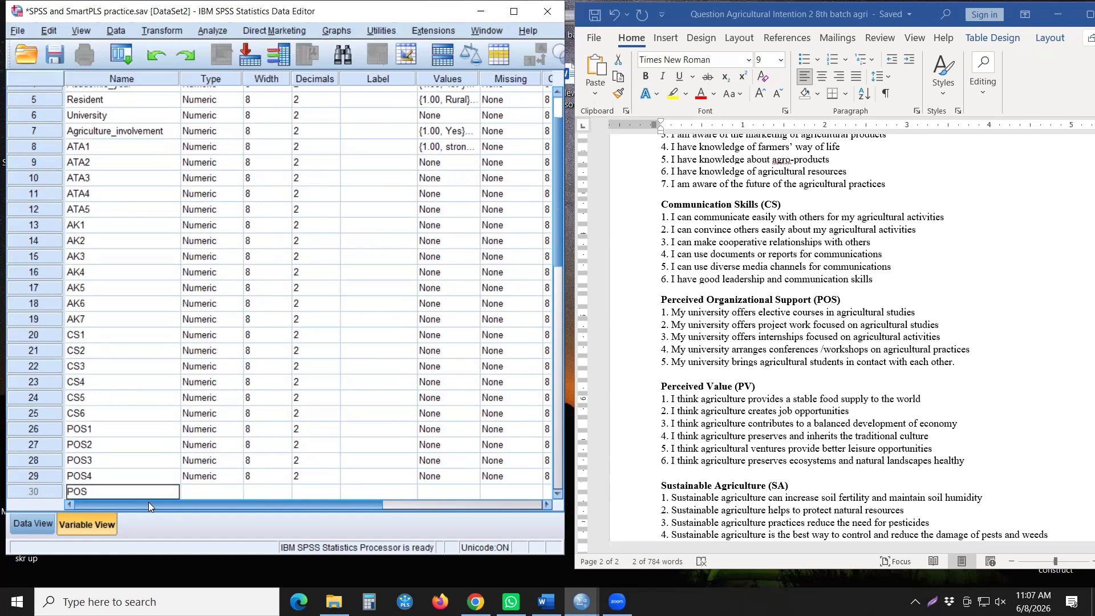
{"action": "type", "text": "5"}
{"action": "key", "text": "Return"}
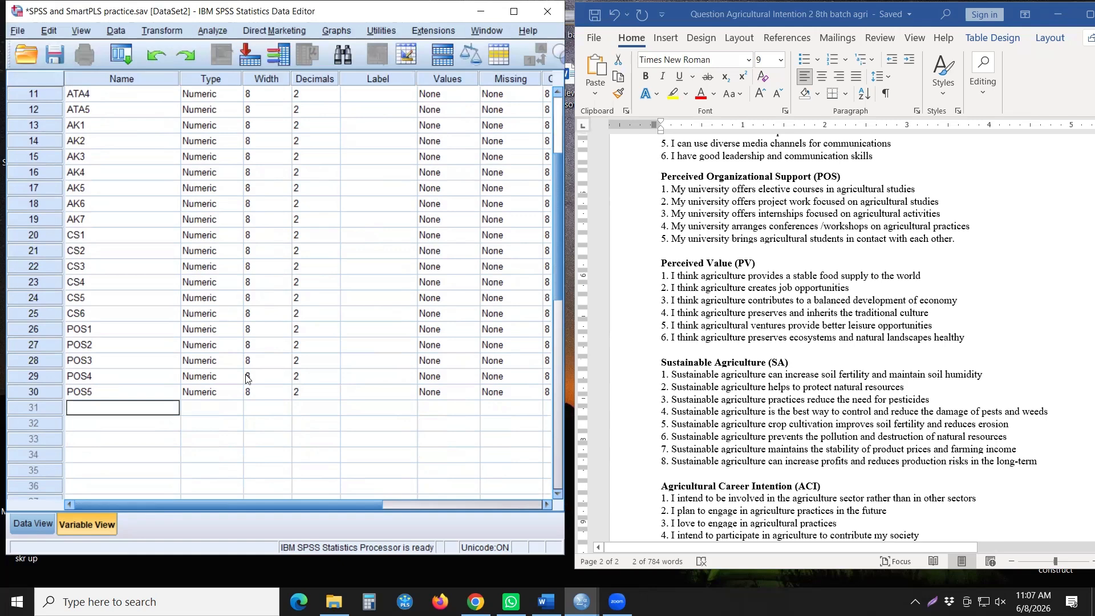
- Add the variables PV1, PV2 and PV3 for the first three Perceived Value items of the questionnaire
{"action": "type", "text": "PV1"}
{"action": "key", "text": "Return"}
{"action": "type", "text": "PV2"}
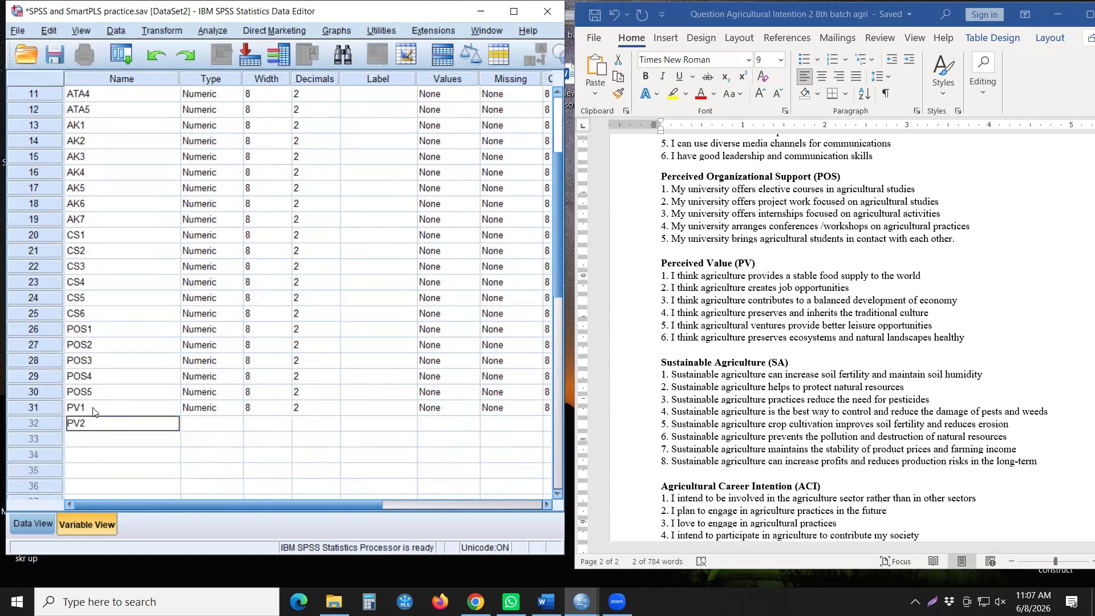
{"action": "key", "text": "Return"}
{"action": "type", "text": "PV3"}
{"action": "key", "text": "Return"}
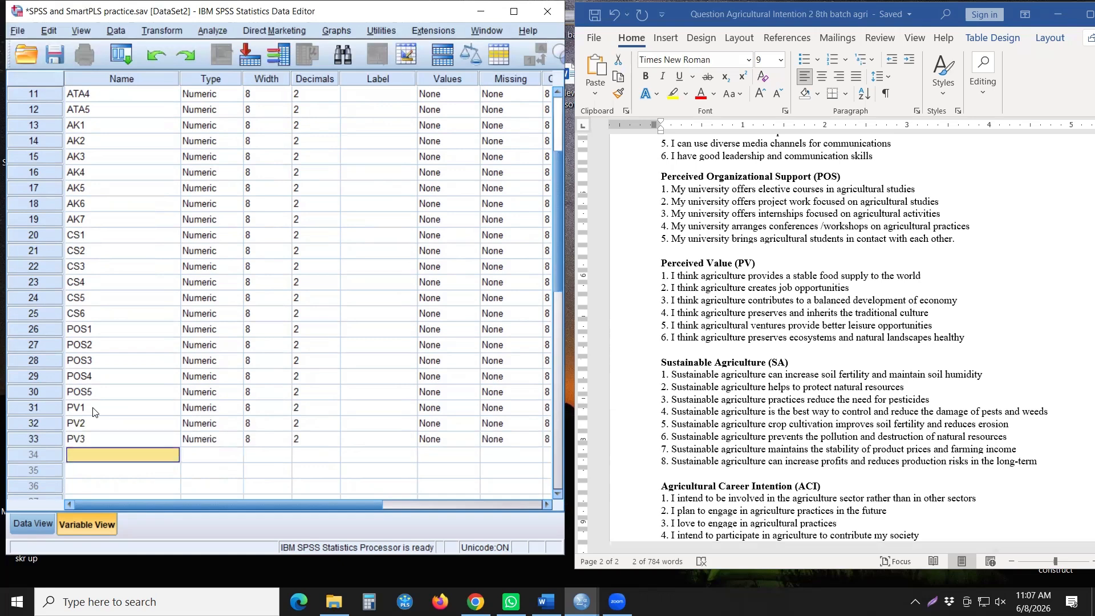
- Add the variables PV4, PV5 and PV6 to complete the Perceived Value items
{"action": "type", "text": "PV4"}
{"action": "key", "text": "Return"}
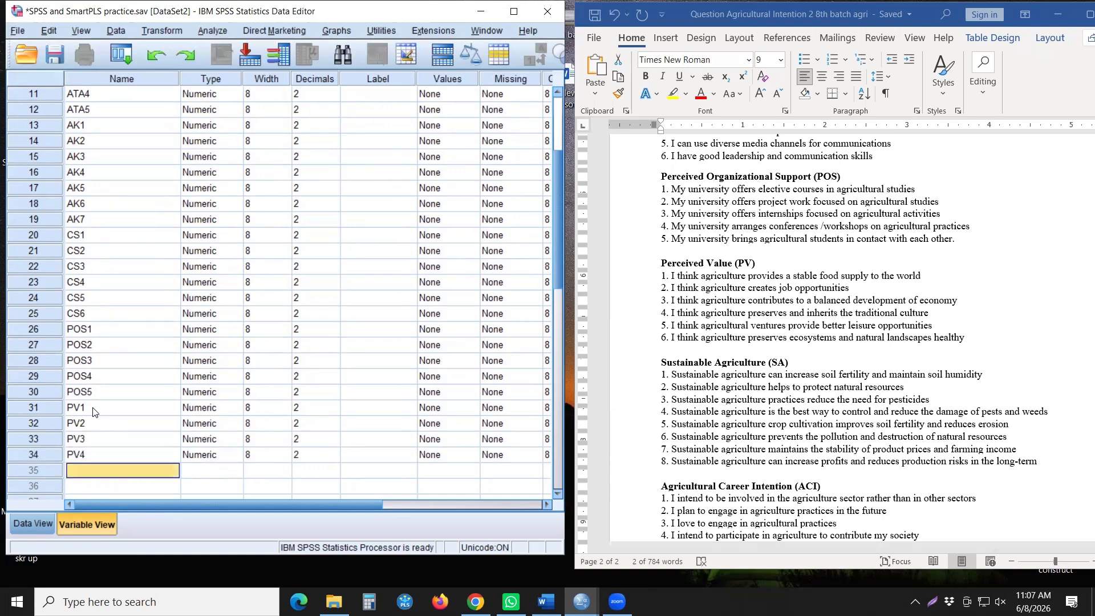
{"action": "type", "text": "PV5"}
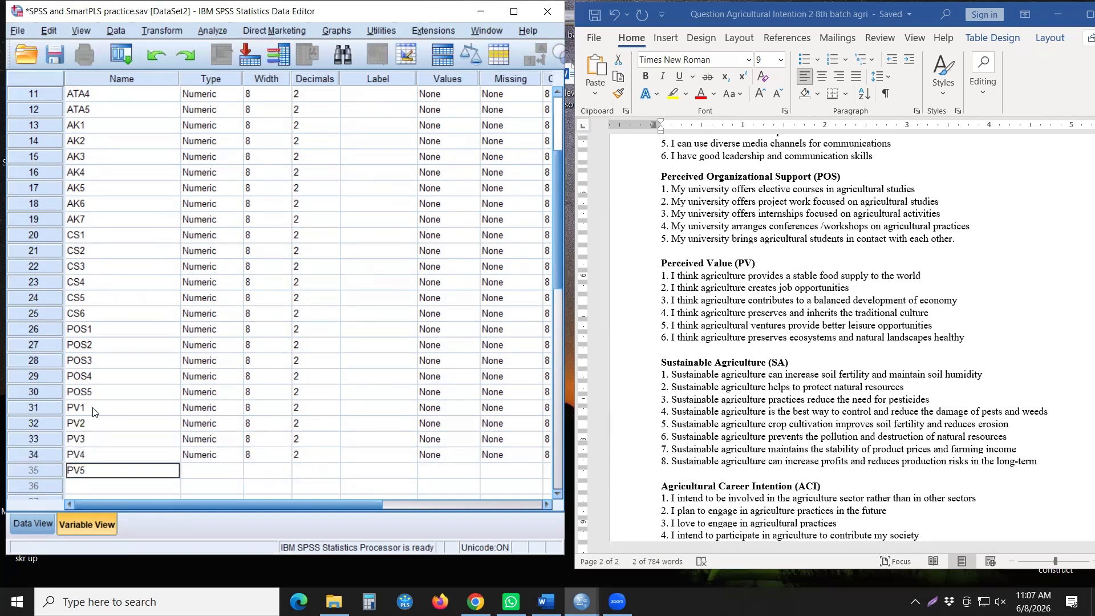
{"action": "key", "text": "Return"}
{"action": "type", "text": "PV6"}
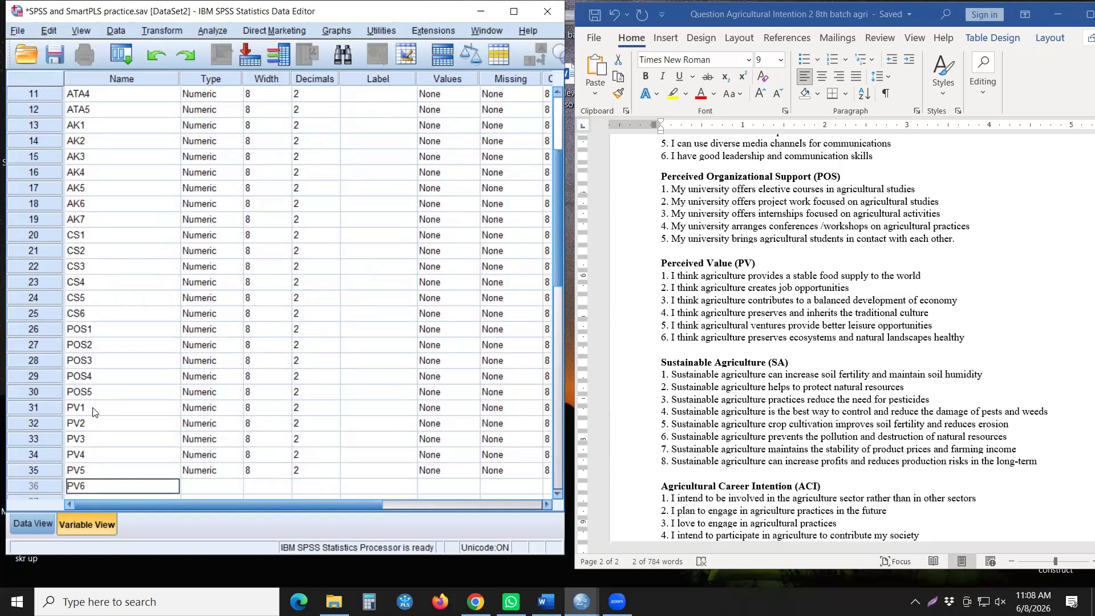
{"action": "key", "text": "Return"}
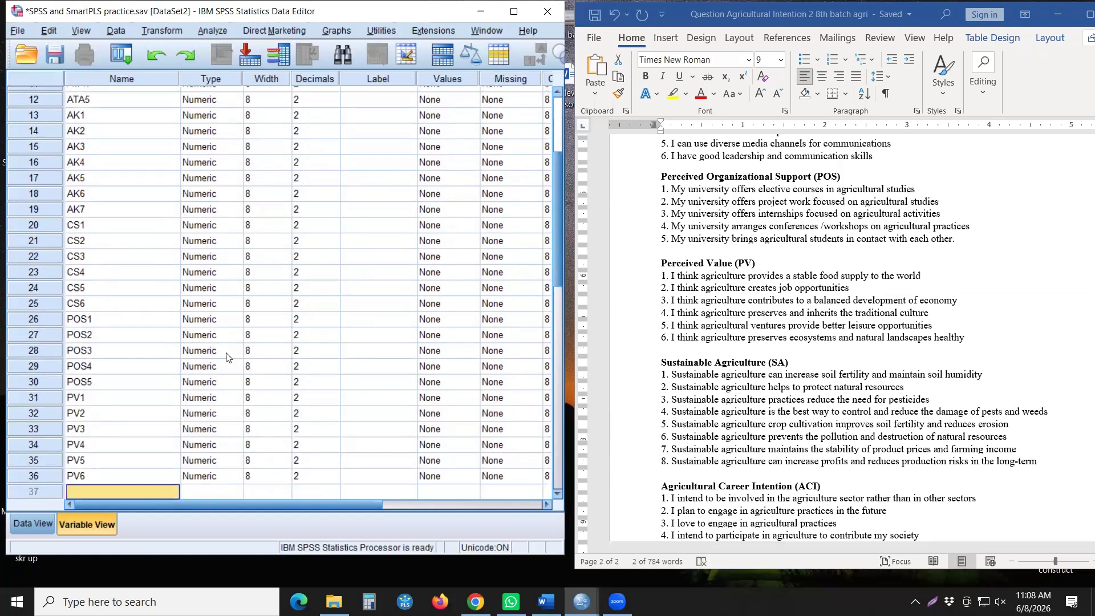
- Switch from the Word questionnaire to the SPSS practice dataset and review its construct variables from ATA1 through ACI6
{"action": "scroll", "coordinate": [230, 358], "scroll_direction": "down", "scroll_amount": 1}
{"action": "scroll", "coordinate": [837, 369], "scroll_direction": "down", "scroll_amount": 2}
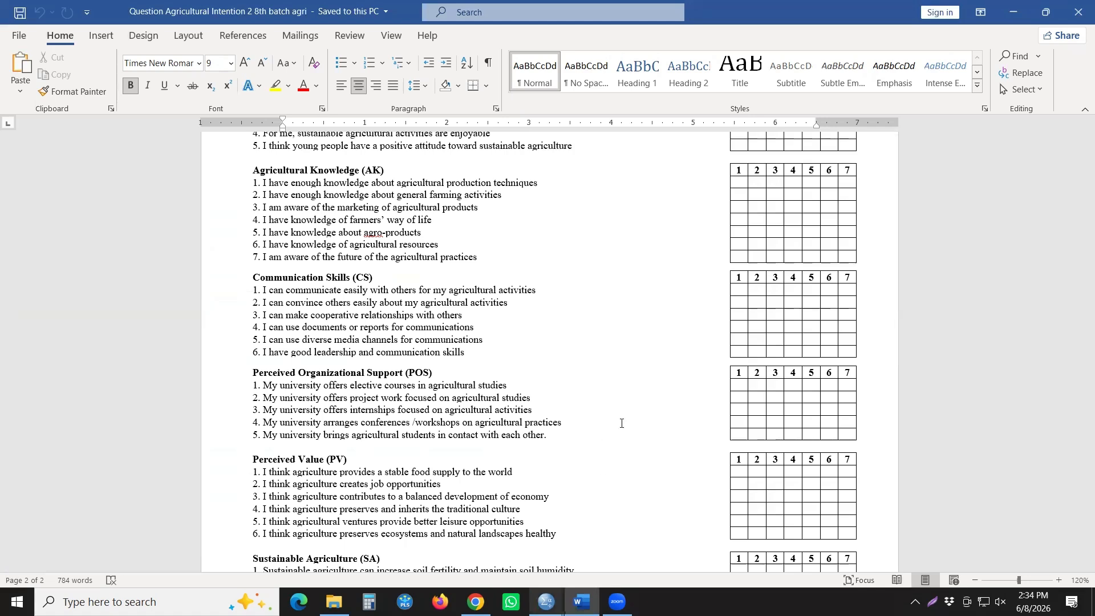
{"action": "mouse_move", "coordinate": [546, 601]}
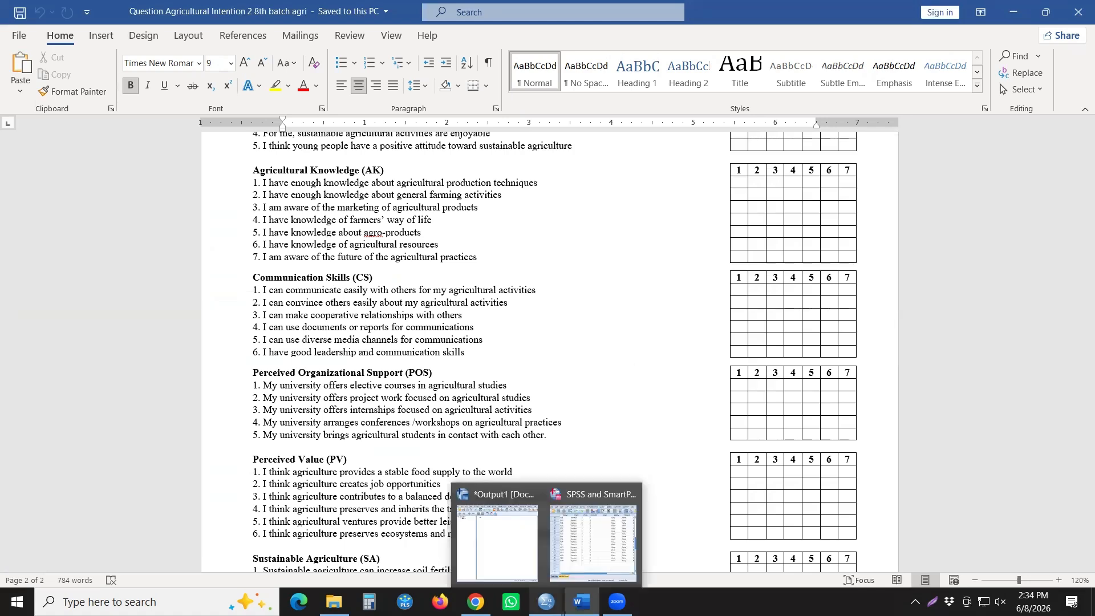
{"action": "left_click", "coordinate": [573, 522]}
{"action": "left_click", "coordinate": [454, 105]}
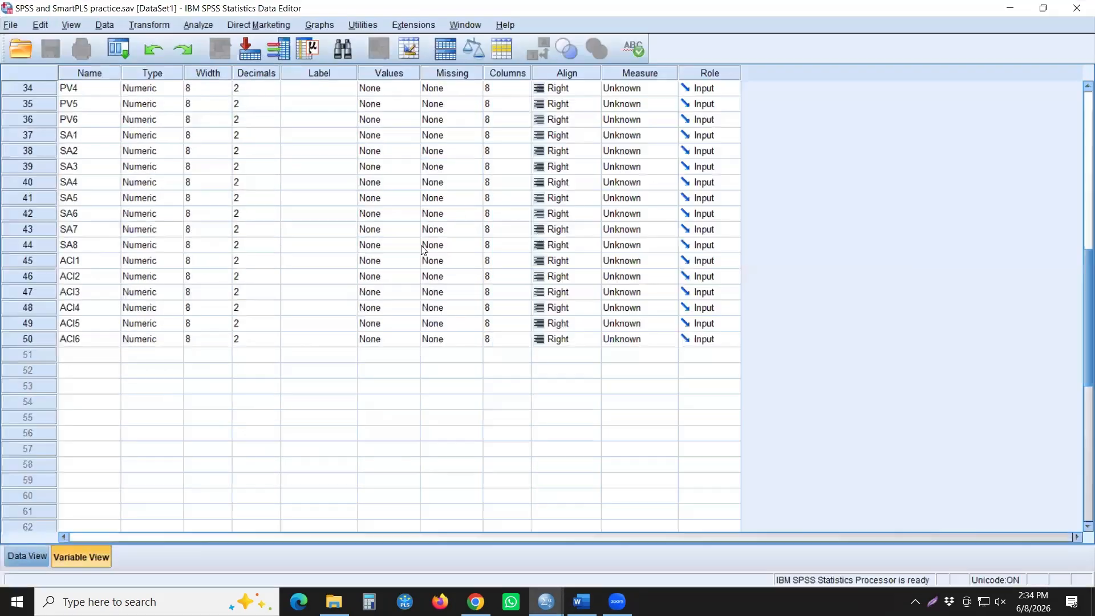
{"action": "scroll", "coordinate": [239, 337], "scroll_direction": "up", "scroll_amount": 6}
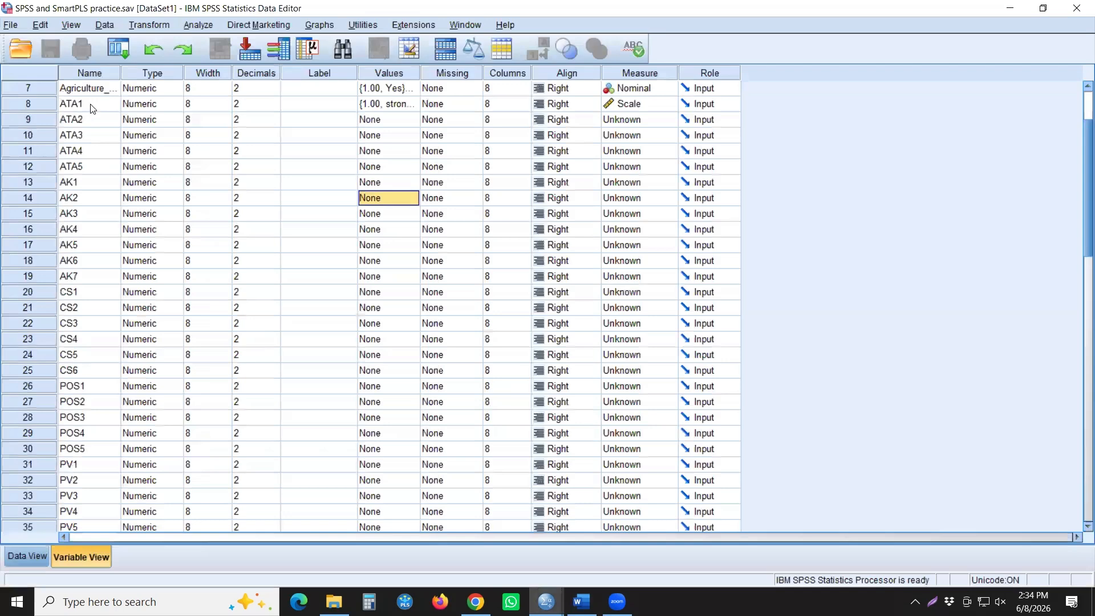
{"action": "left_click_drag", "start_coordinate": [94, 105], "coordinate": [110, 463]}
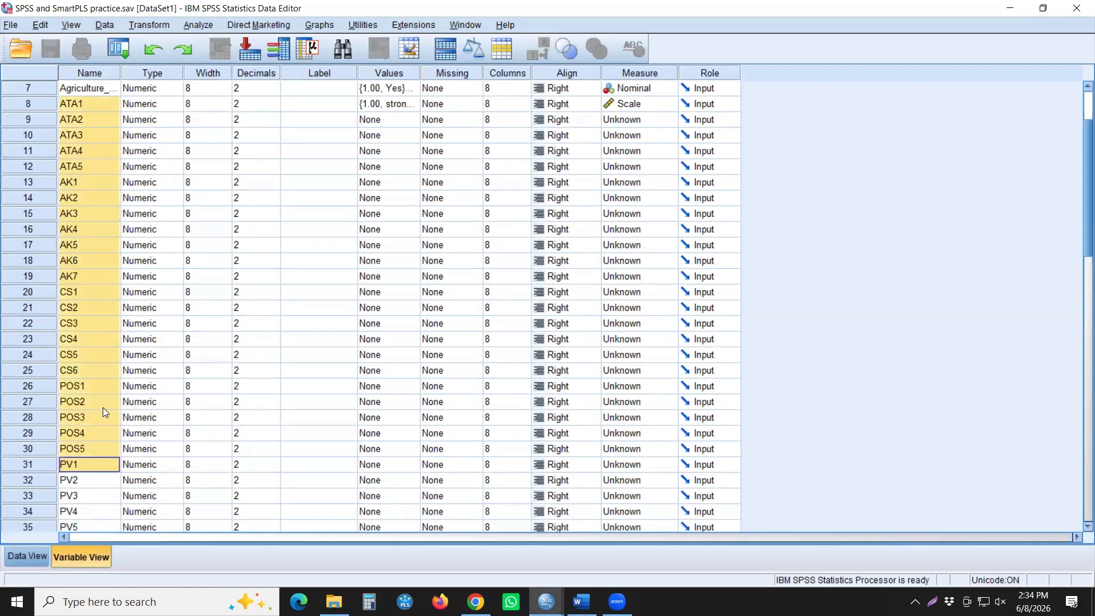
{"action": "scroll", "coordinate": [103, 407], "scroll_direction": "down", "scroll_amount": 2}
{"action": "scroll", "coordinate": [98, 342], "scroll_direction": "down", "scroll_amount": 2}
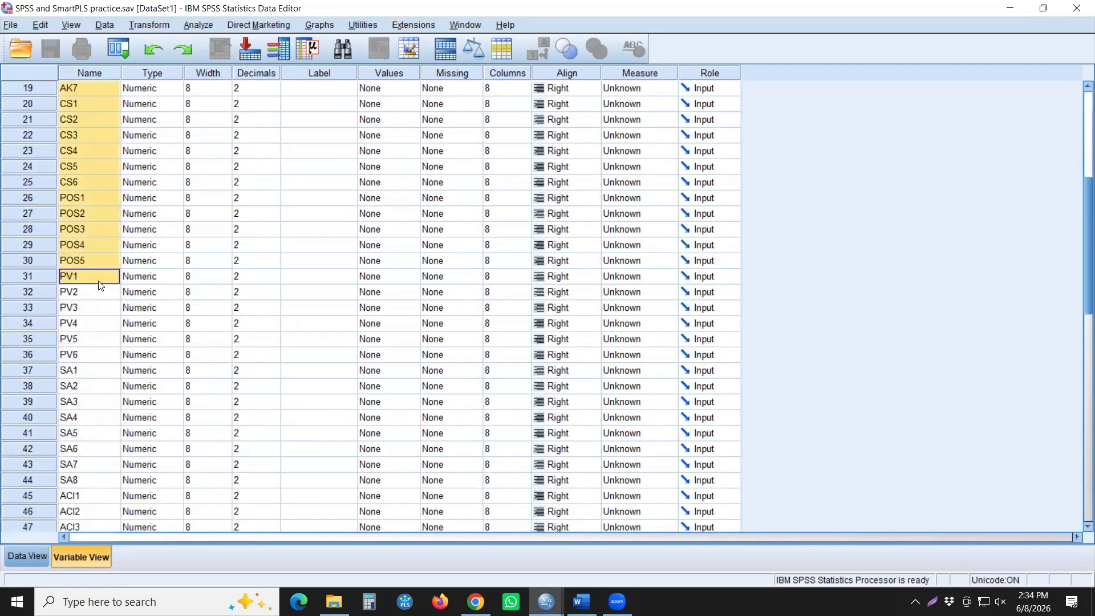
{"action": "left_click_drag", "start_coordinate": [99, 288], "coordinate": [99, 564]}
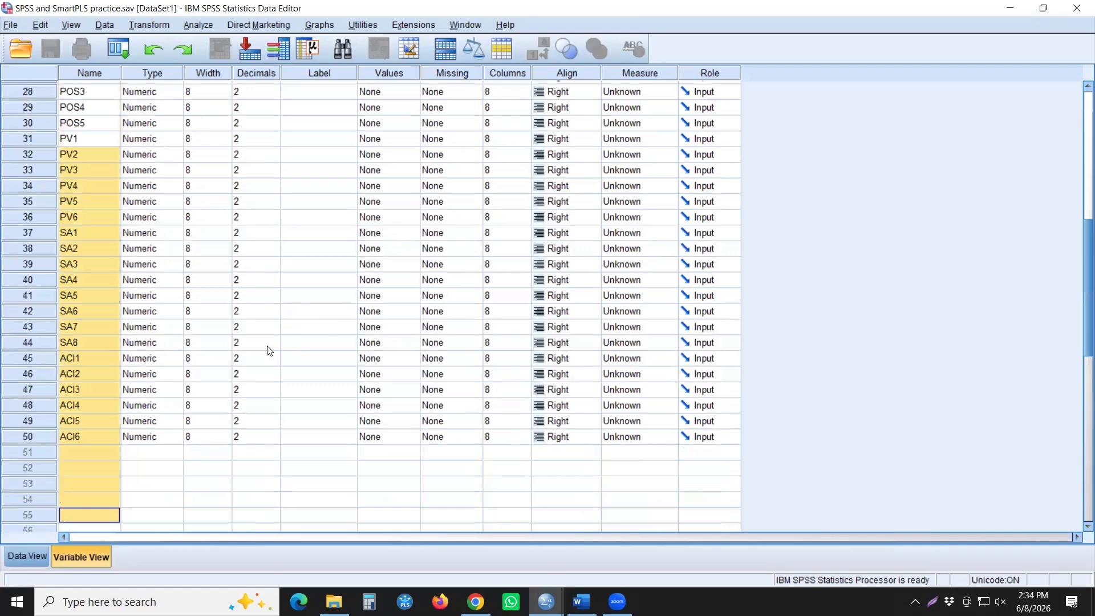
{"action": "scroll", "coordinate": [291, 342], "scroll_direction": "up", "scroll_amount": 9}
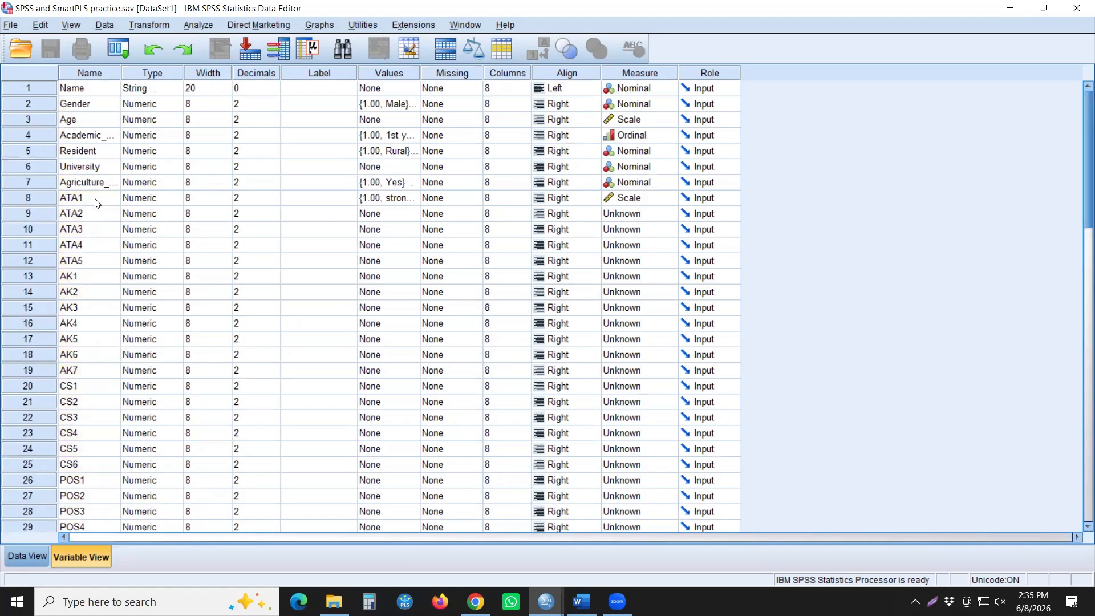
- Set the measurement level of the variable ATA2 to Scale
{"action": "left_click", "coordinate": [666, 215]}
{"action": "left_click", "coordinate": [630, 233]}
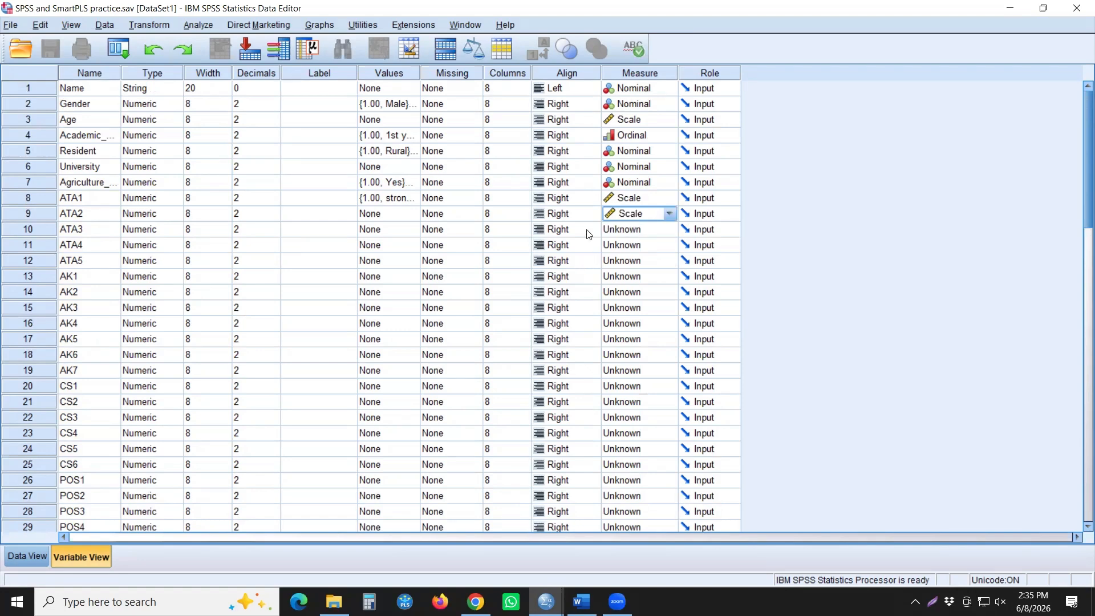
{"action": "scroll", "coordinate": [611, 263], "scroll_direction": "down", "scroll_amount": 9}
{"action": "scroll", "coordinate": [612, 264], "scroll_direction": "up", "scroll_amount": 9}
{"action": "left_click", "coordinate": [507, 245]}
- Set ATA3's measurement level to Scale and copy ATA2's Scale level to all variables from ATA4 through ACI6
{"action": "right_click", "coordinate": [635, 219]}
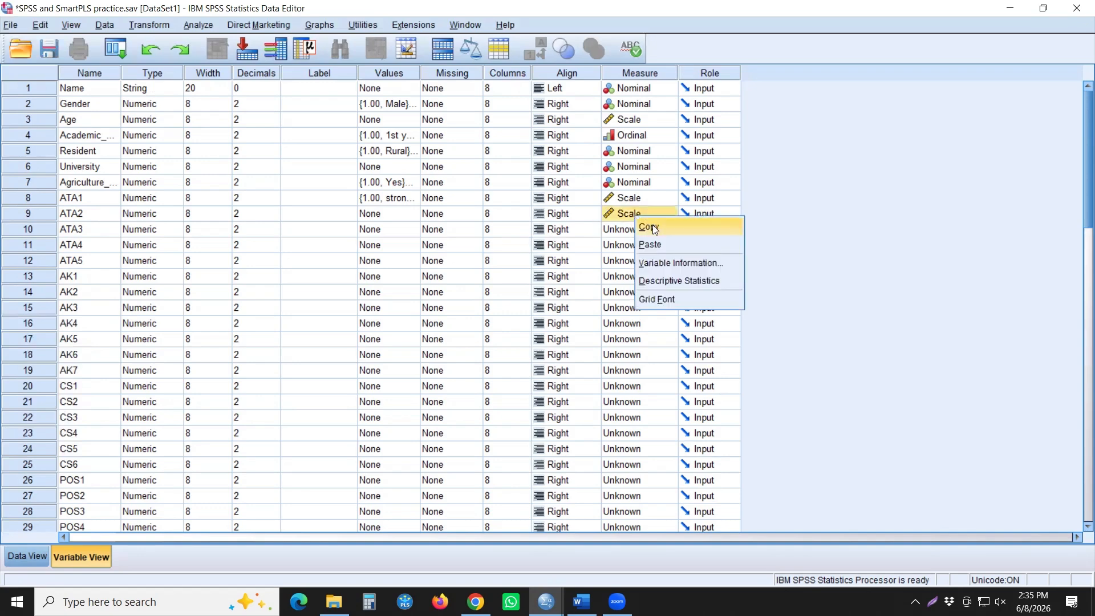
{"action": "left_click", "coordinate": [652, 226]}
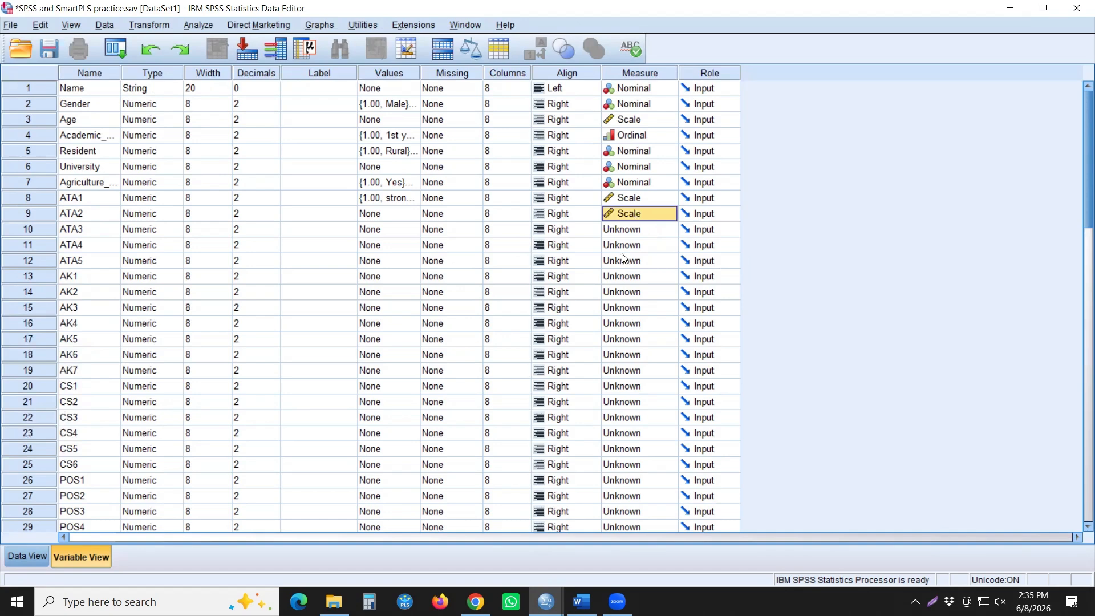
{"action": "left_click", "coordinate": [611, 229]}
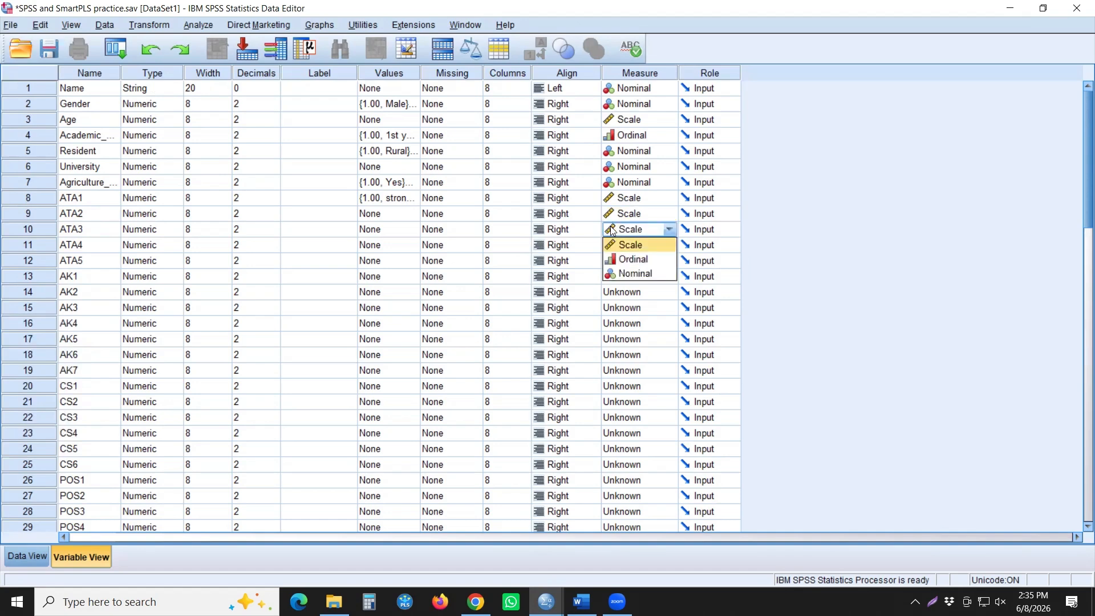
{"action": "left_click", "coordinate": [584, 233]}
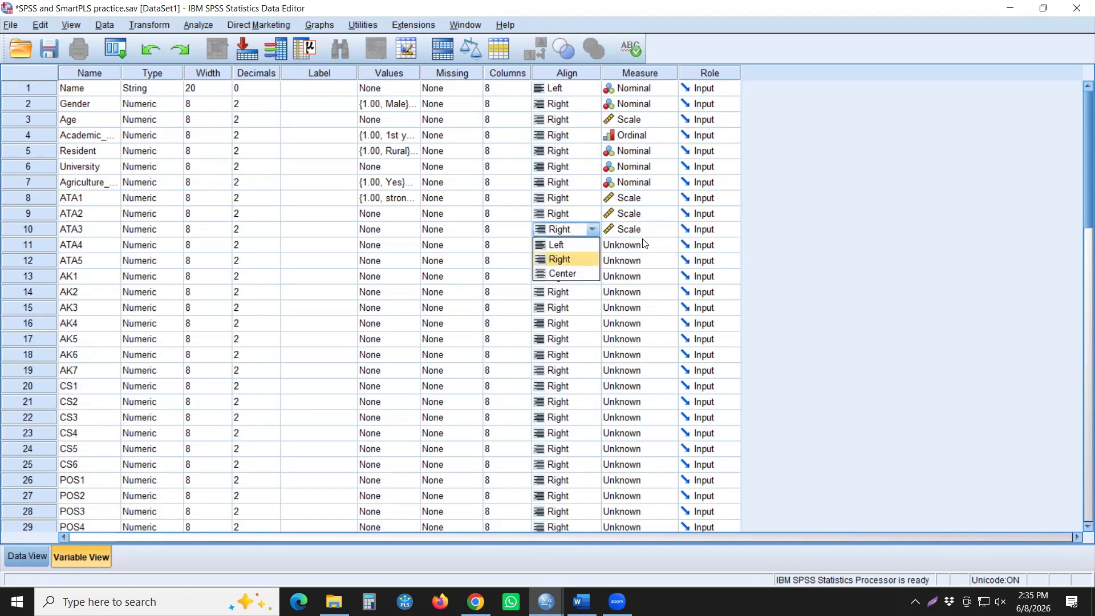
{"action": "left_click_drag", "start_coordinate": [646, 247], "coordinate": [644, 495]}
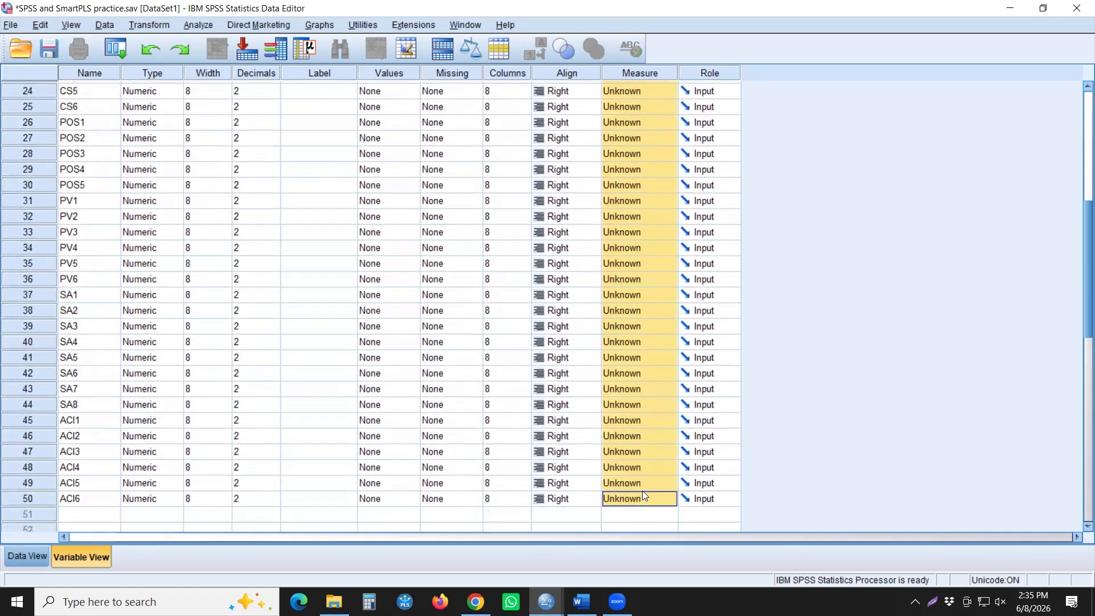
{"action": "right_click", "coordinate": [646, 453]}
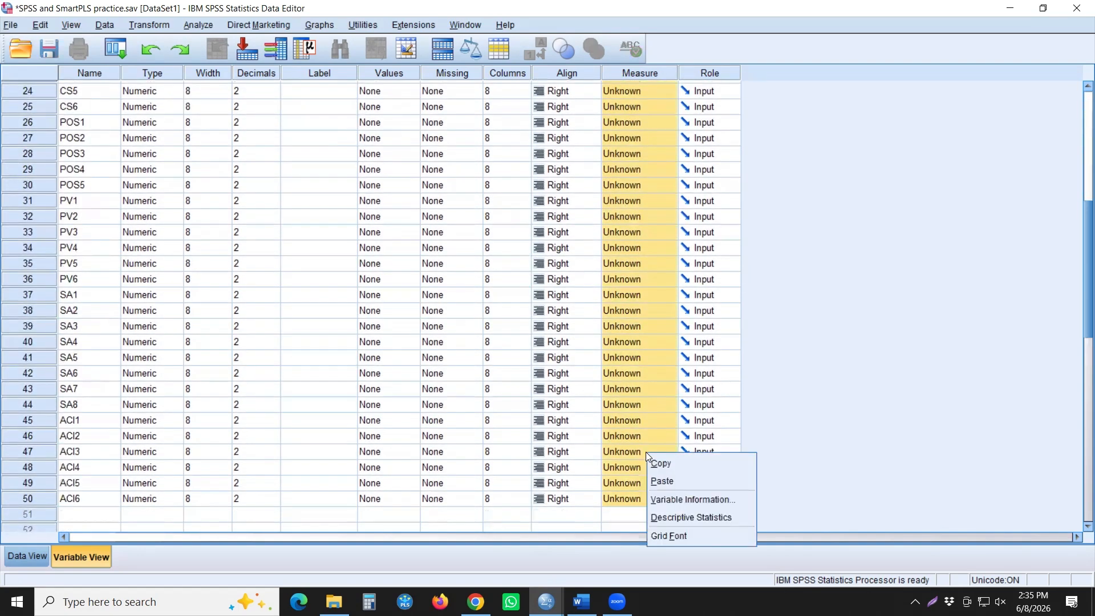
{"action": "left_click", "coordinate": [663, 483]}
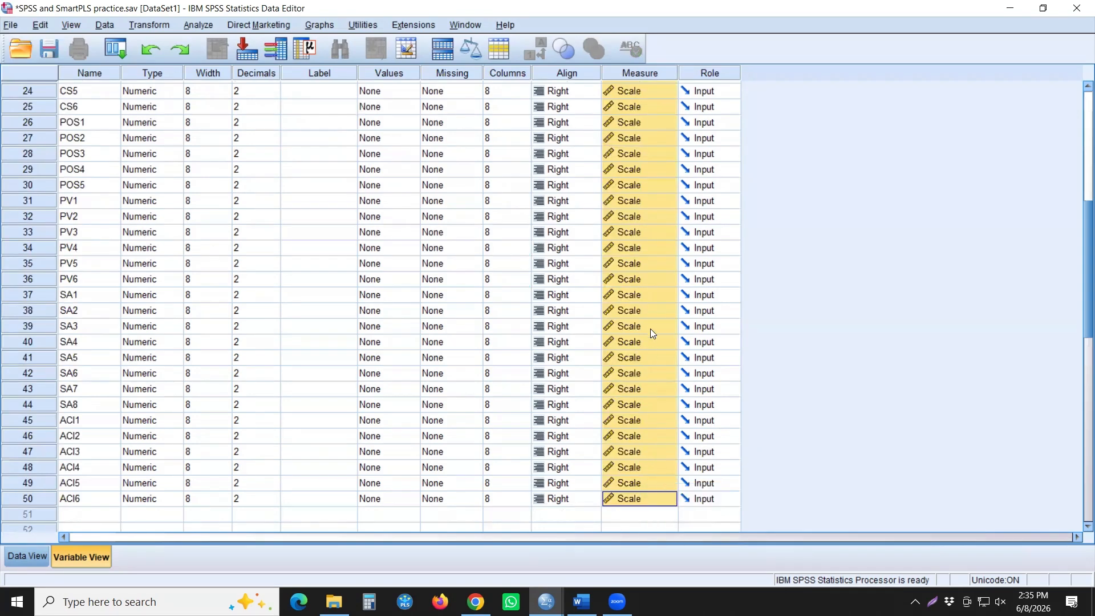
{"action": "scroll", "coordinate": [651, 330], "scroll_direction": "up", "scroll_amount": 3}
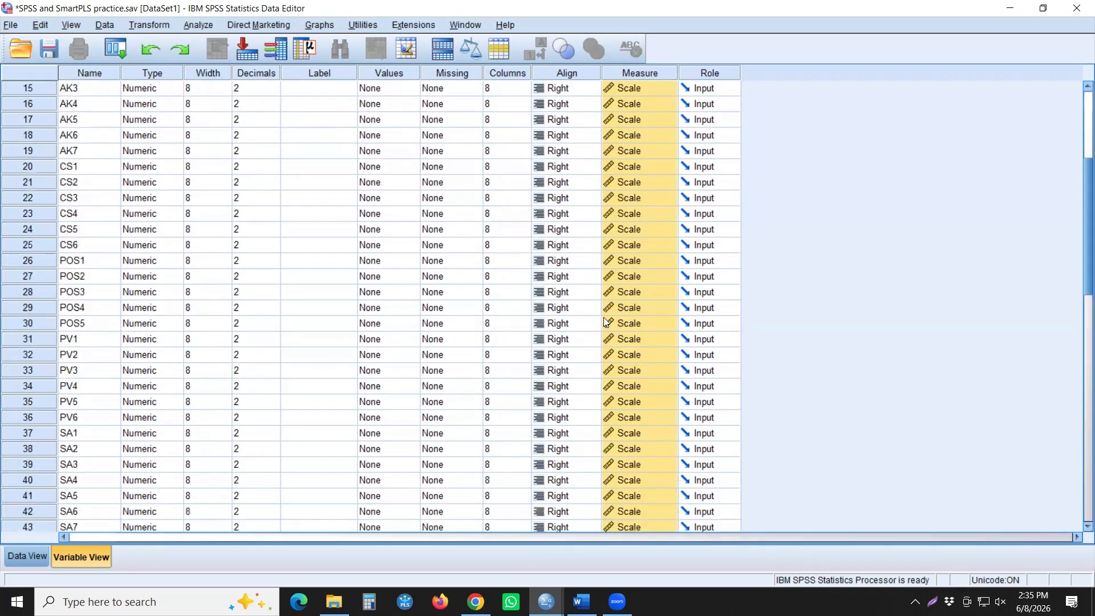
{"action": "scroll", "coordinate": [622, 236], "scroll_direction": "up", "scroll_amount": 2}
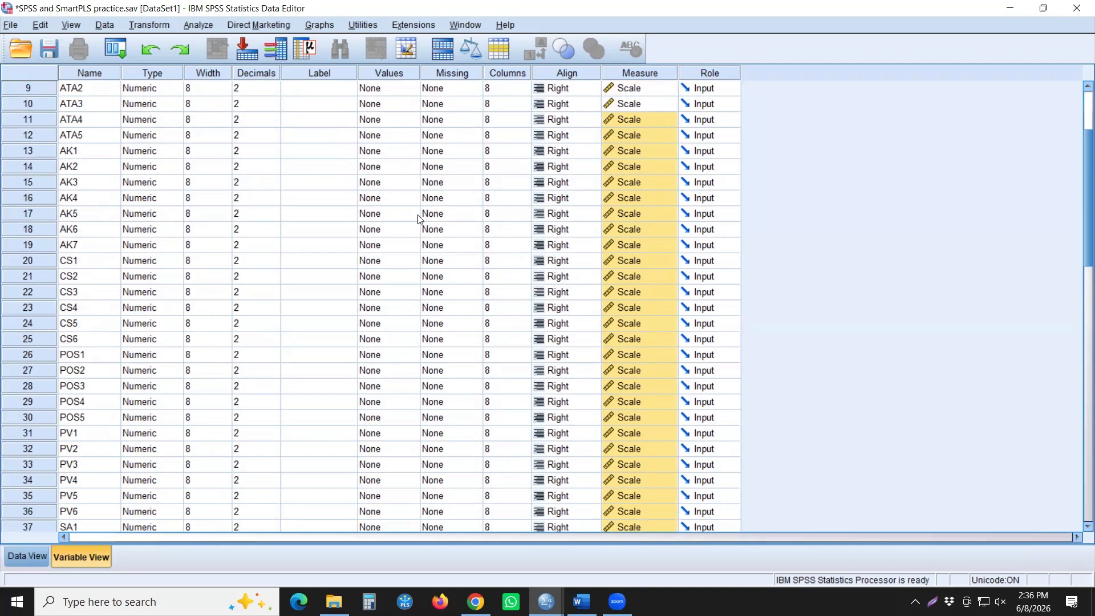
- Check the seven value labels defined for the variable ATA1, from strongly disagree to strongly agree
{"action": "left_click", "coordinate": [305, 281]}
{"action": "scroll", "coordinate": [379, 265], "scroll_direction": "up", "scroll_amount": 3}
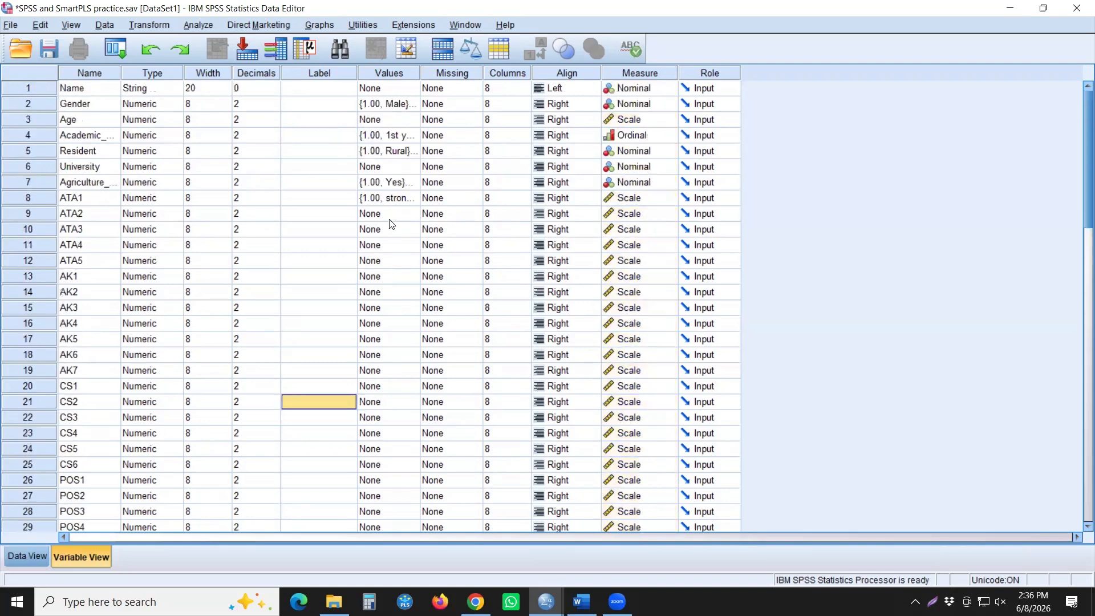
{"action": "left_click", "coordinate": [401, 198]}
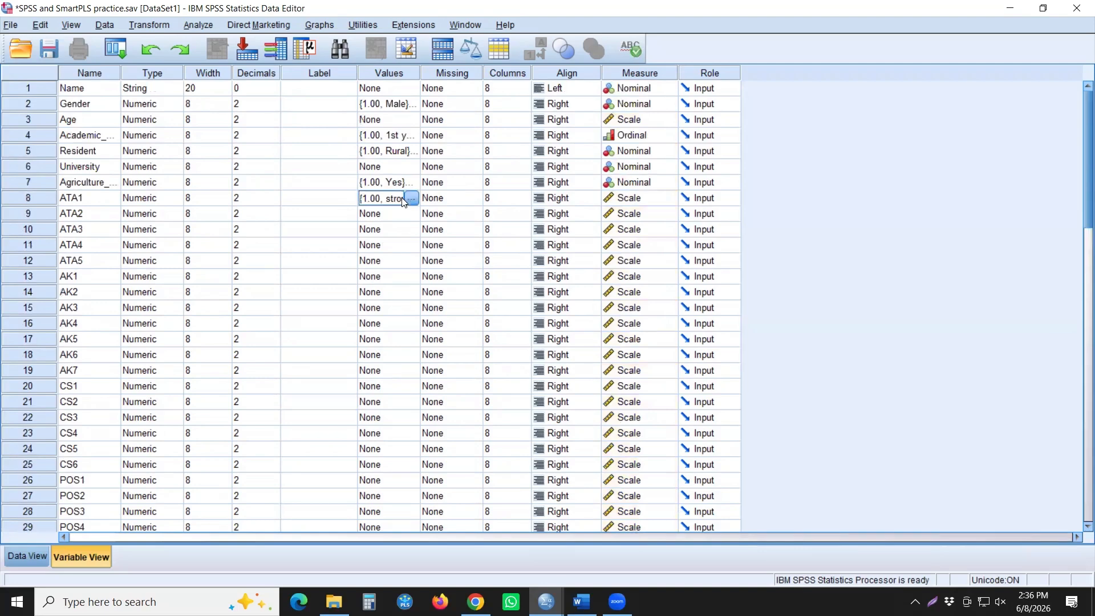
{"action": "left_click", "coordinate": [410, 198]}
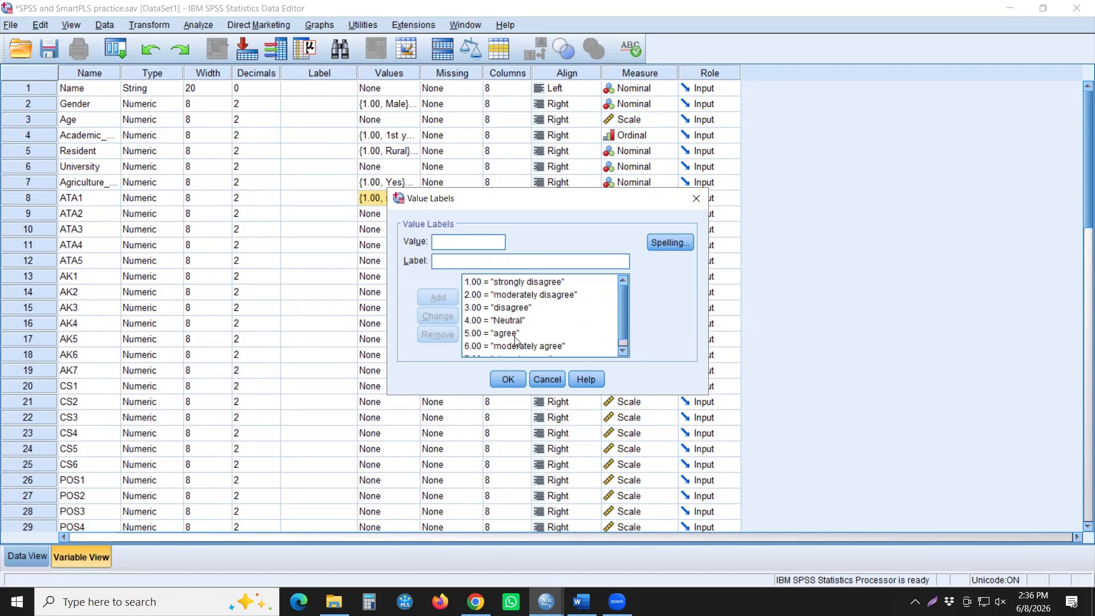
{"action": "scroll", "coordinate": [525, 340], "scroll_direction": "down", "scroll_amount": 1}
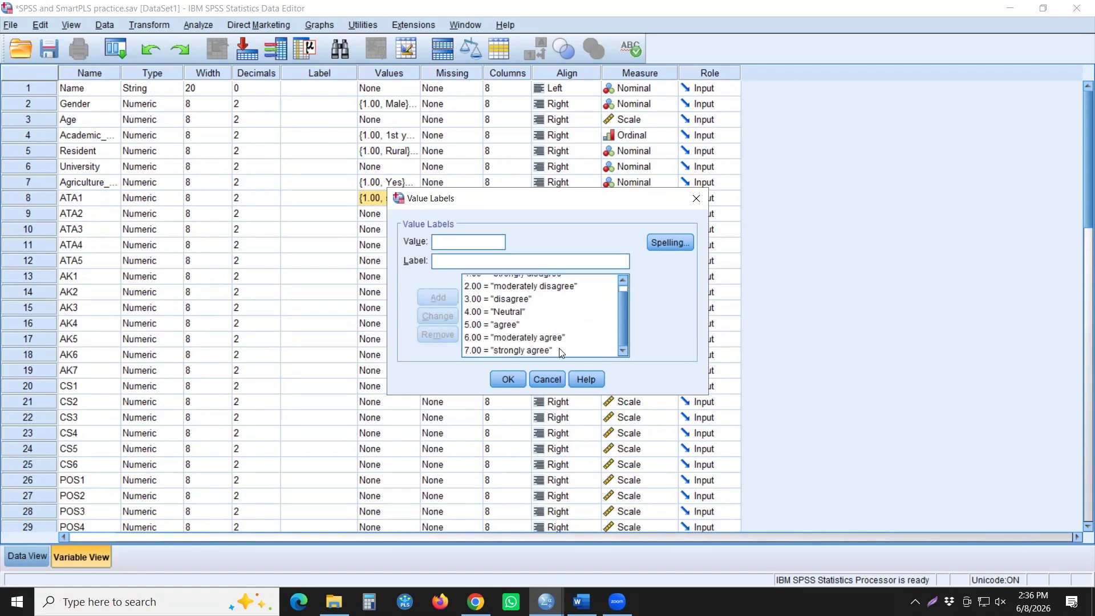
{"action": "left_click", "coordinate": [519, 376]}
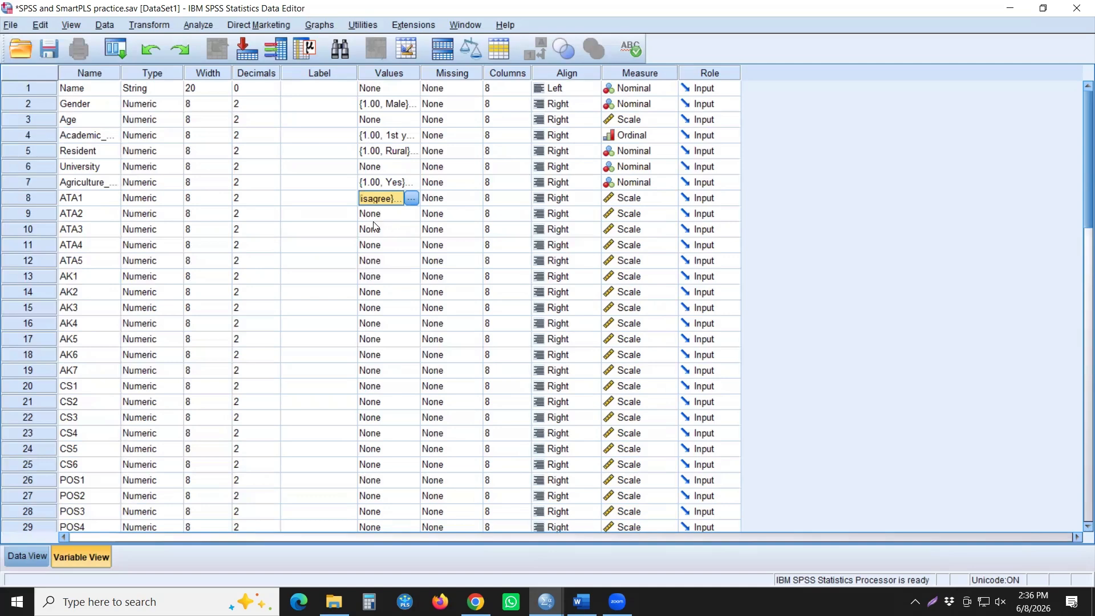
- Copy ATA1's value labels to all variables from ATA2 through ACI6 and save the dataset
{"action": "left_click", "coordinate": [334, 218]}
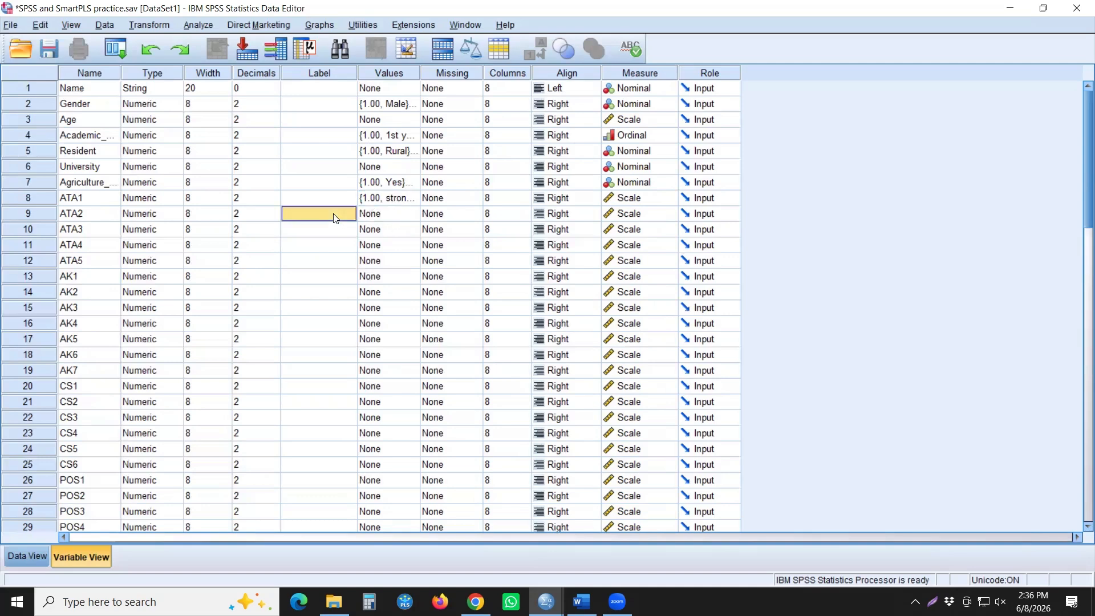
{"action": "right_click", "coordinate": [375, 200]}
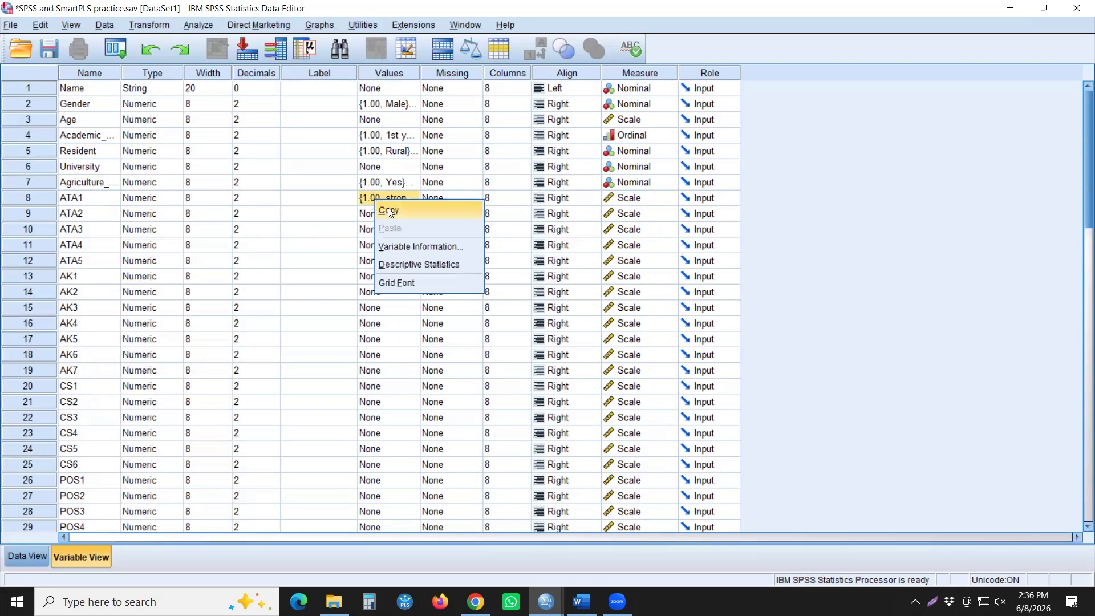
{"action": "left_click", "coordinate": [388, 210]}
{"action": "left_click_drag", "start_coordinate": [394, 212], "coordinate": [389, 454]}
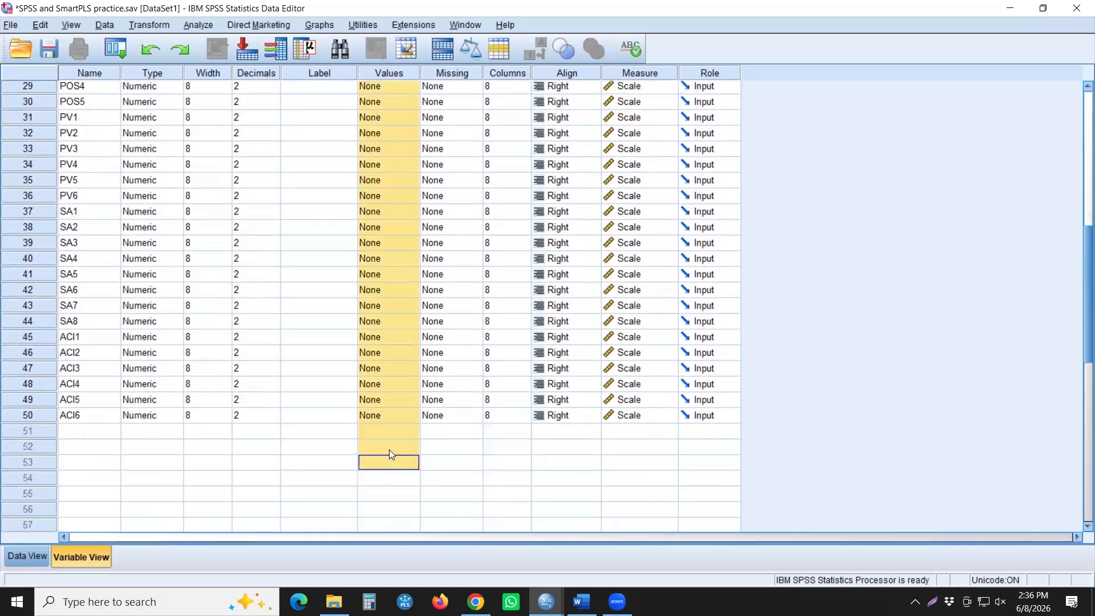
{"action": "right_click", "coordinate": [393, 325]}
{"action": "left_click", "coordinate": [408, 351]}
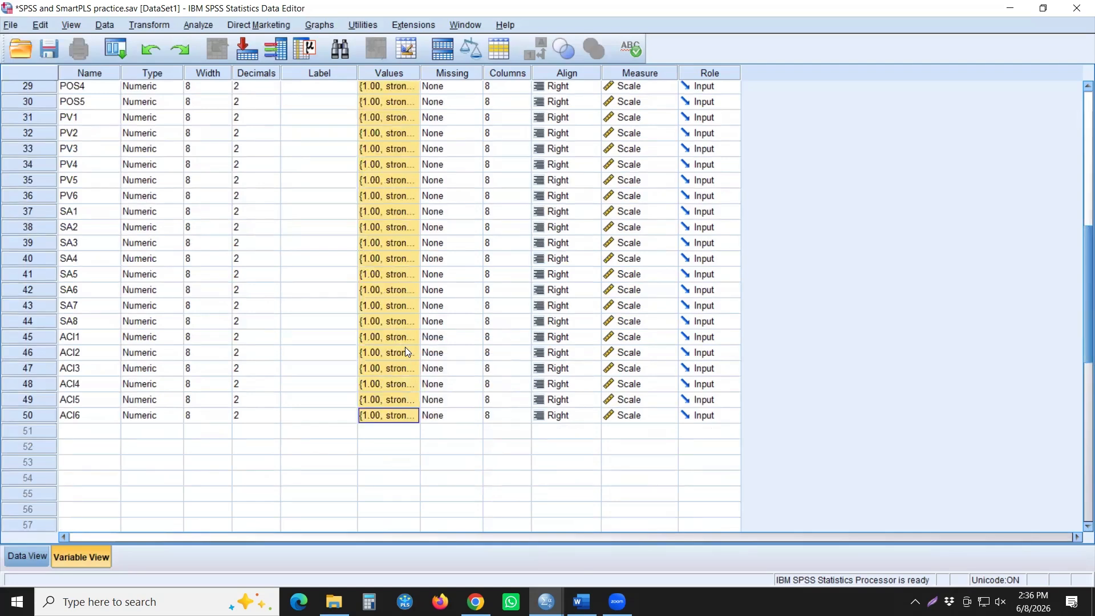
{"action": "scroll", "coordinate": [403, 350], "scroll_direction": "up", "scroll_amount": 10}
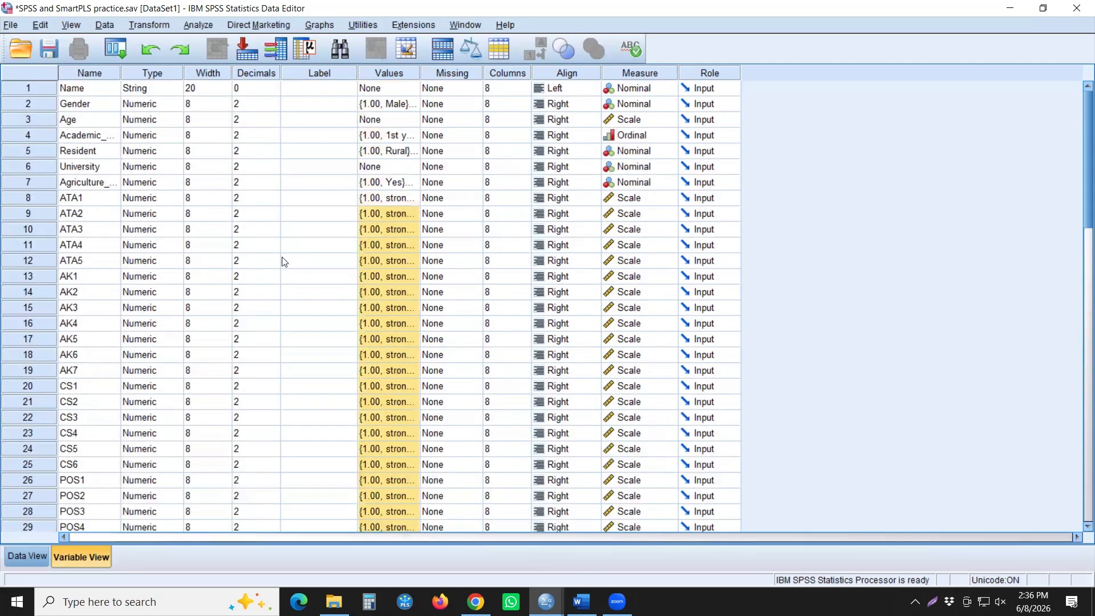
{"action": "left_click", "coordinate": [49, 49]}
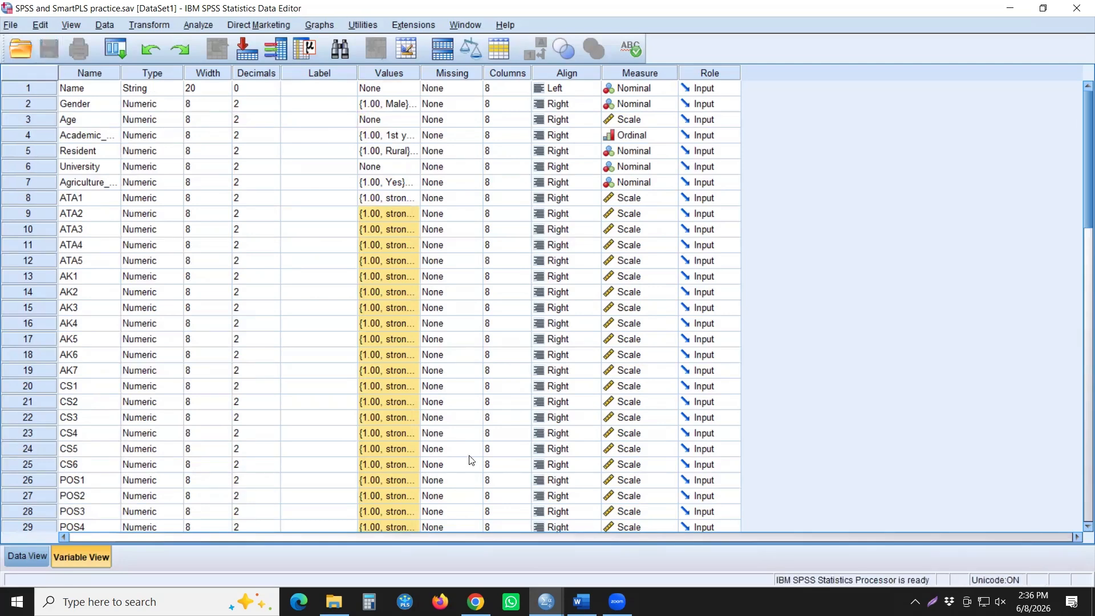
- Look over the variable list, and switch to the Word questionnaire to view the conceptual framework figure on its first page
{"action": "scroll", "coordinate": [274, 448], "scroll_direction": "down", "scroll_amount": 4}
{"action": "scroll", "coordinate": [247, 448], "scroll_direction": "up", "scroll_amount": 3}
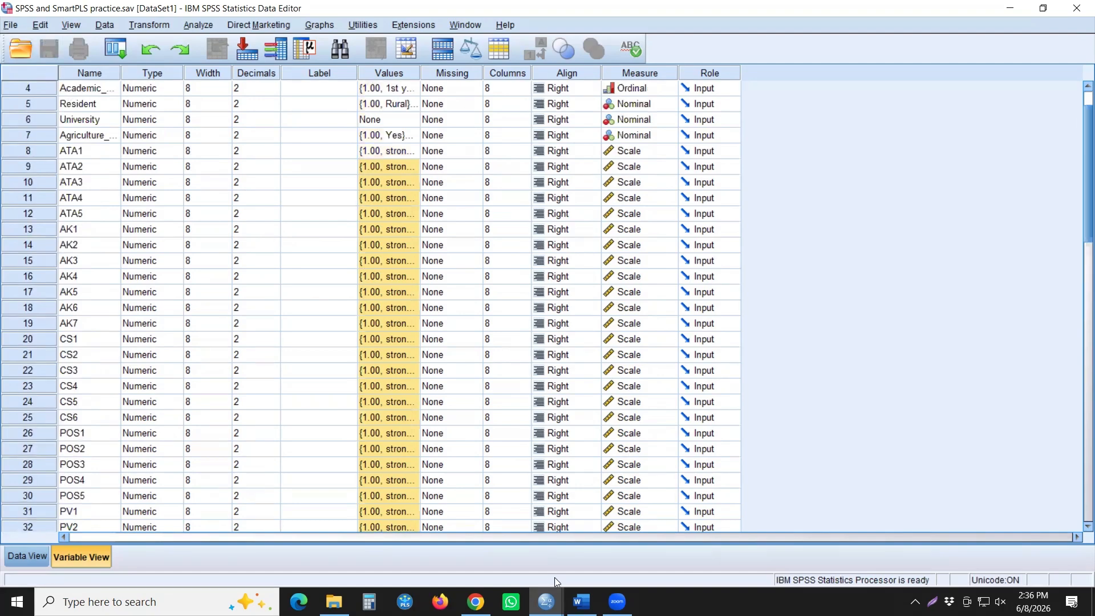
{"action": "left_click", "coordinate": [581, 602]}
{"action": "scroll", "coordinate": [525, 402], "scroll_direction": "up", "scroll_amount": 2}
{"action": "scroll", "coordinate": [525, 401], "scroll_direction": "up", "scroll_amount": 15}
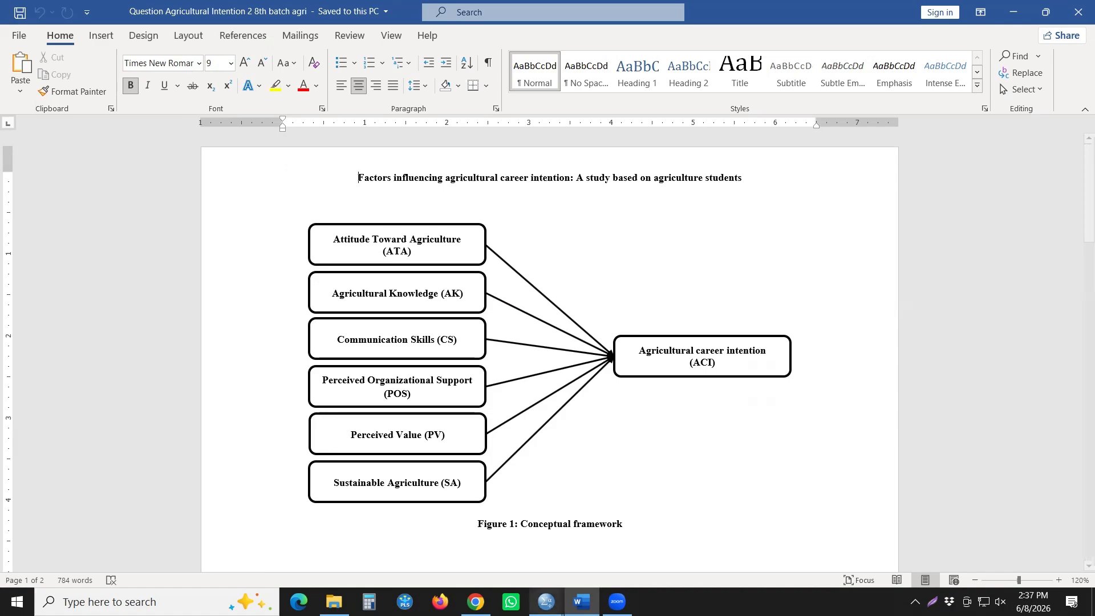
- Switch back to the SPSS practice dataset and display its data entry grid with the variables as columns
{"action": "mouse_move", "coordinate": [546, 601]}
{"action": "left_click", "coordinate": [561, 542]}
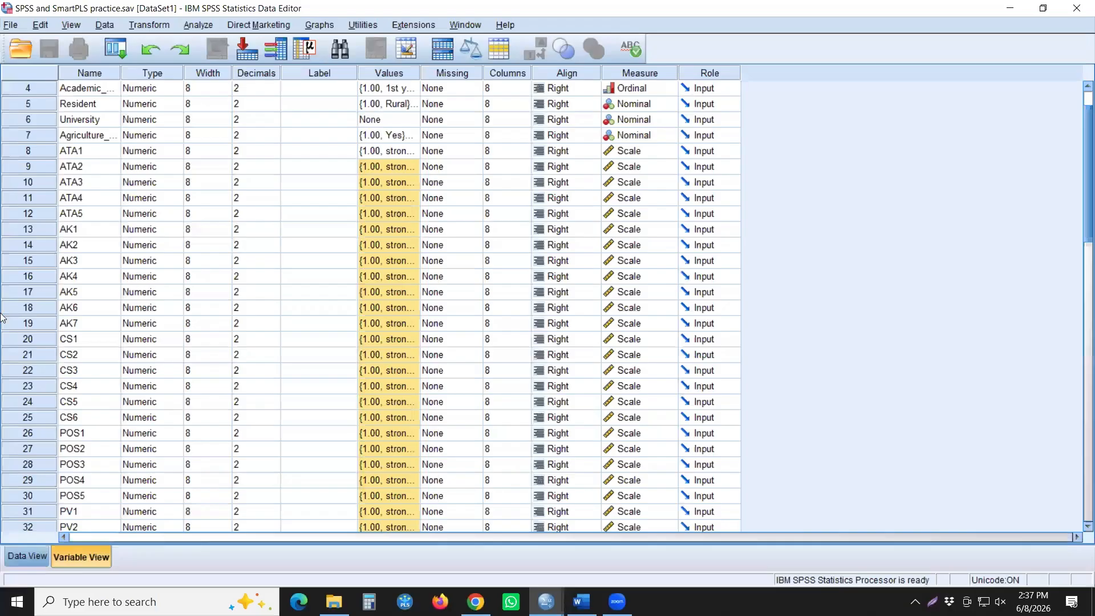
{"action": "scroll", "coordinate": [159, 282], "scroll_direction": "up", "scroll_amount": 1}
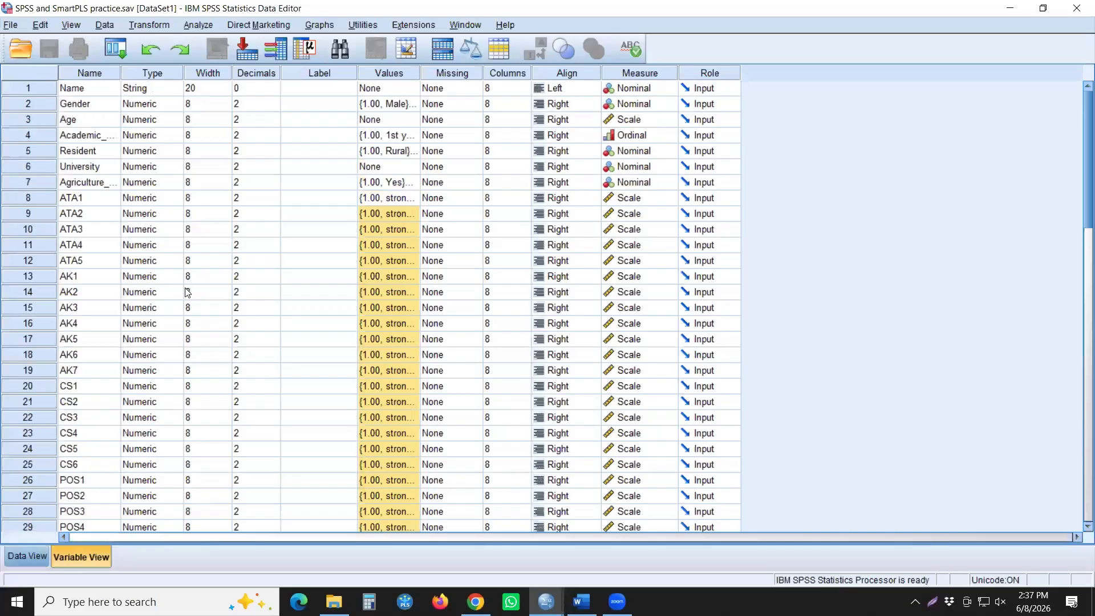
{"action": "left_click", "coordinate": [85, 200]}
{"action": "key", "text": "ctrl+t"}
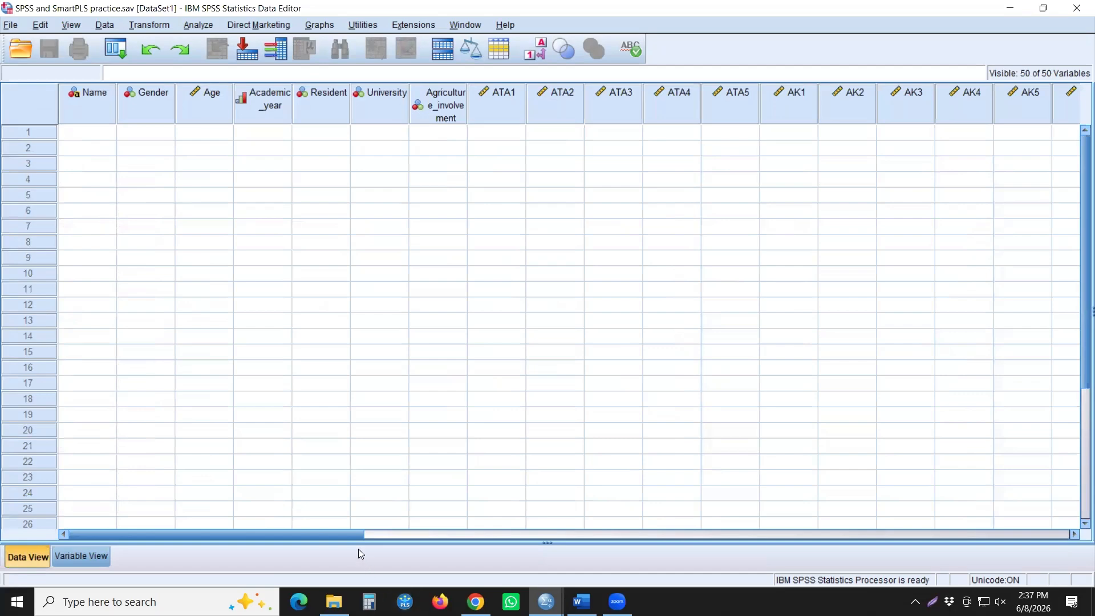
{"action": "left_click_drag", "start_coordinate": [340, 539], "coordinate": [229, 218]}
{"action": "left_click_drag", "start_coordinate": [248, 170], "coordinate": [274, 594]}
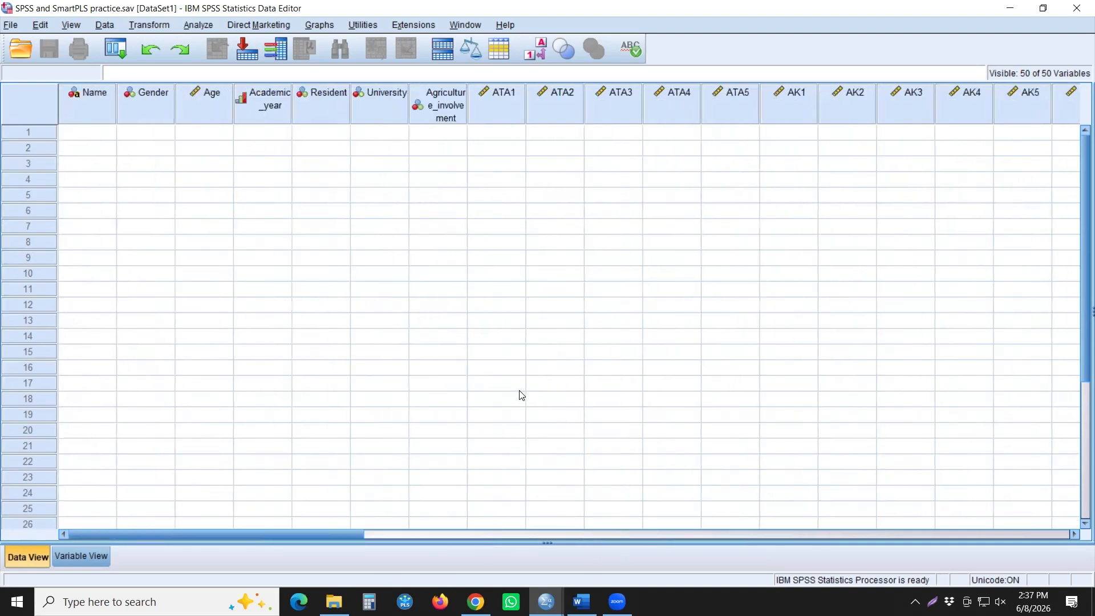